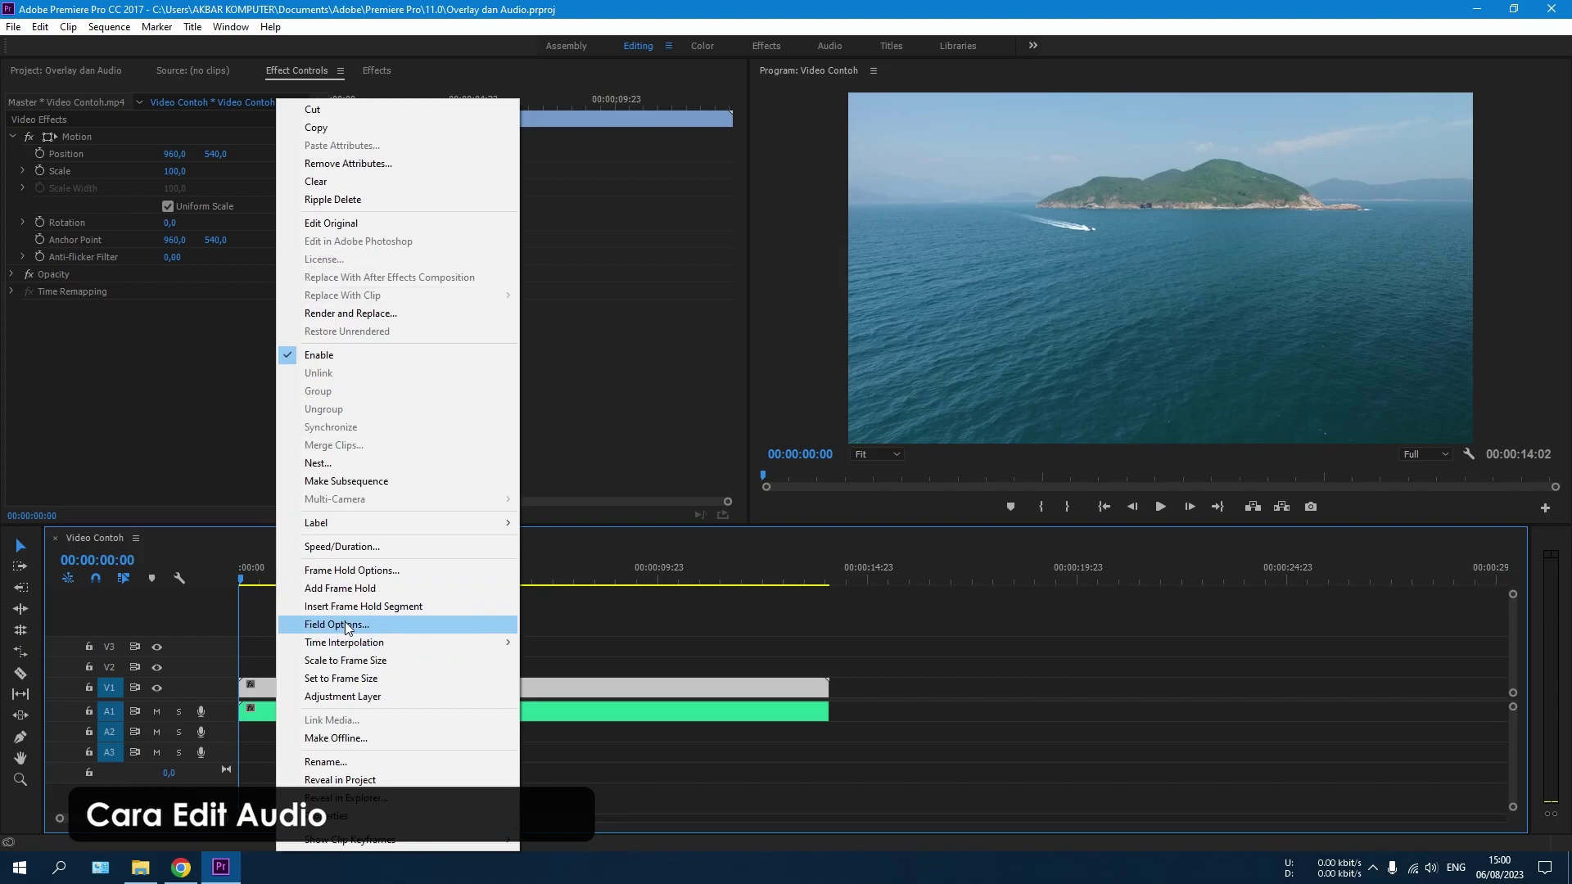
{"action": "left_click", "coordinate": [603, 640]}
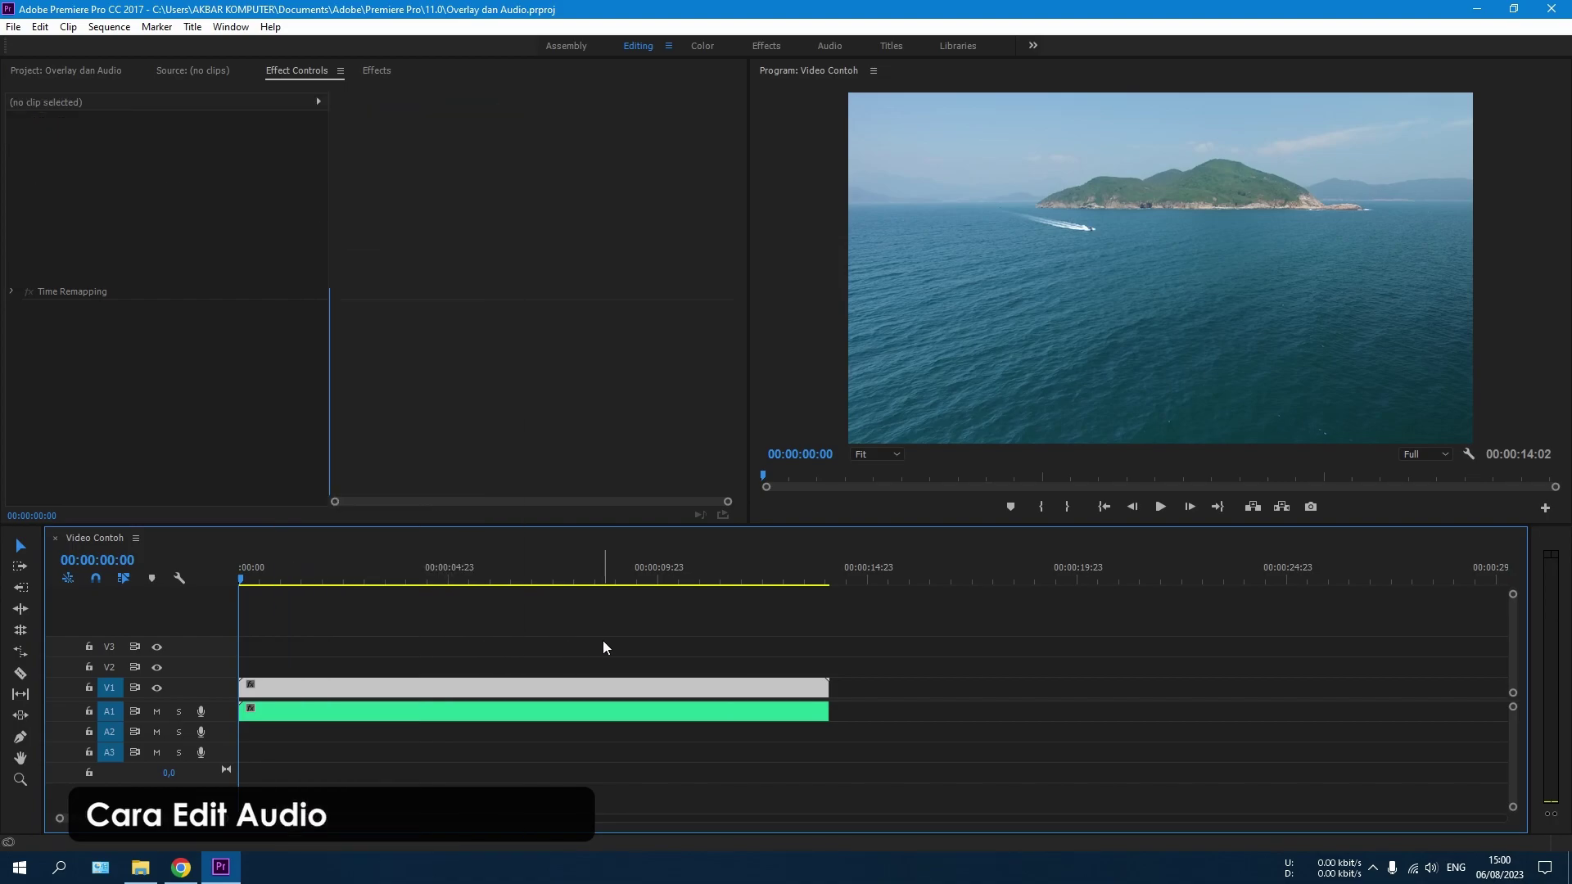
{"action": "left_click", "coordinate": [441, 710]}
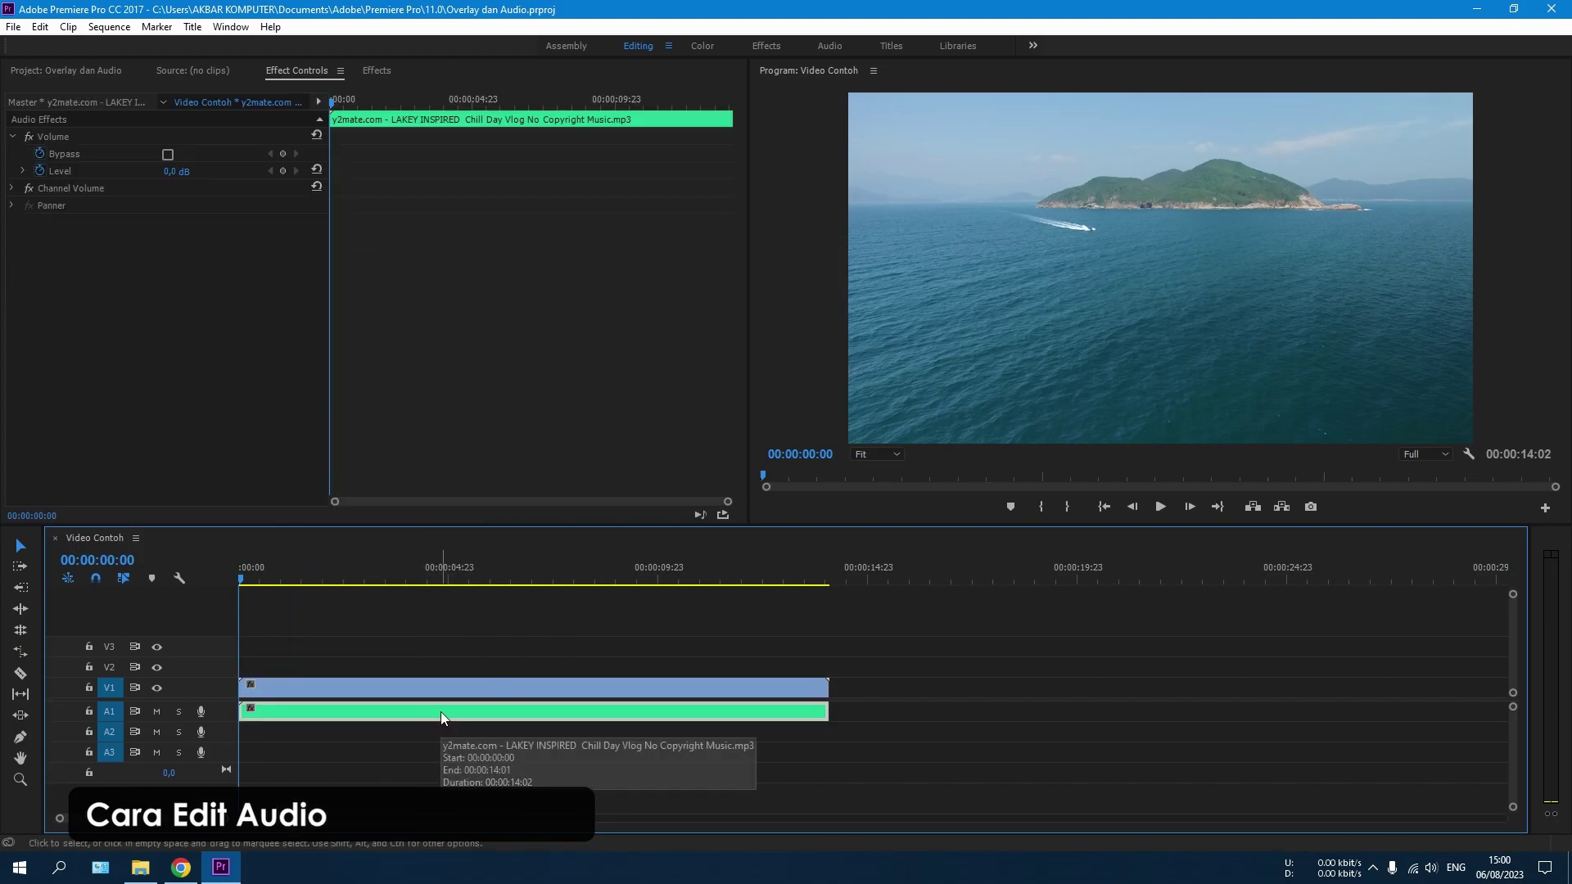
{"action": "left_click", "coordinate": [327, 648]}
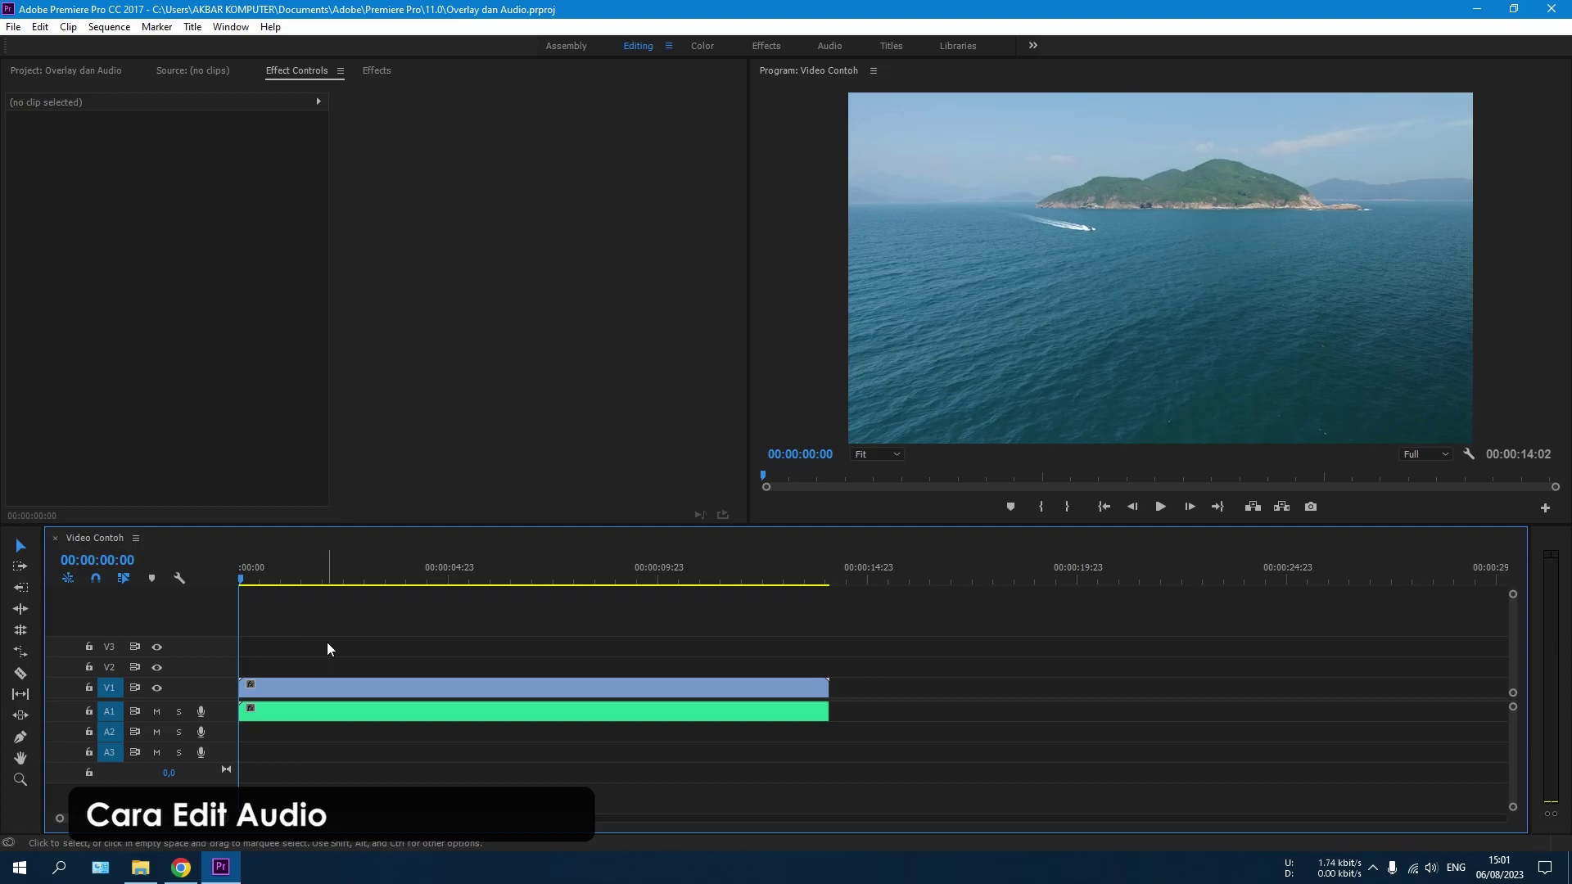
Turn on the audio waveform display for the timeline's clips.
{"action": "left_click", "coordinate": [317, 711]}
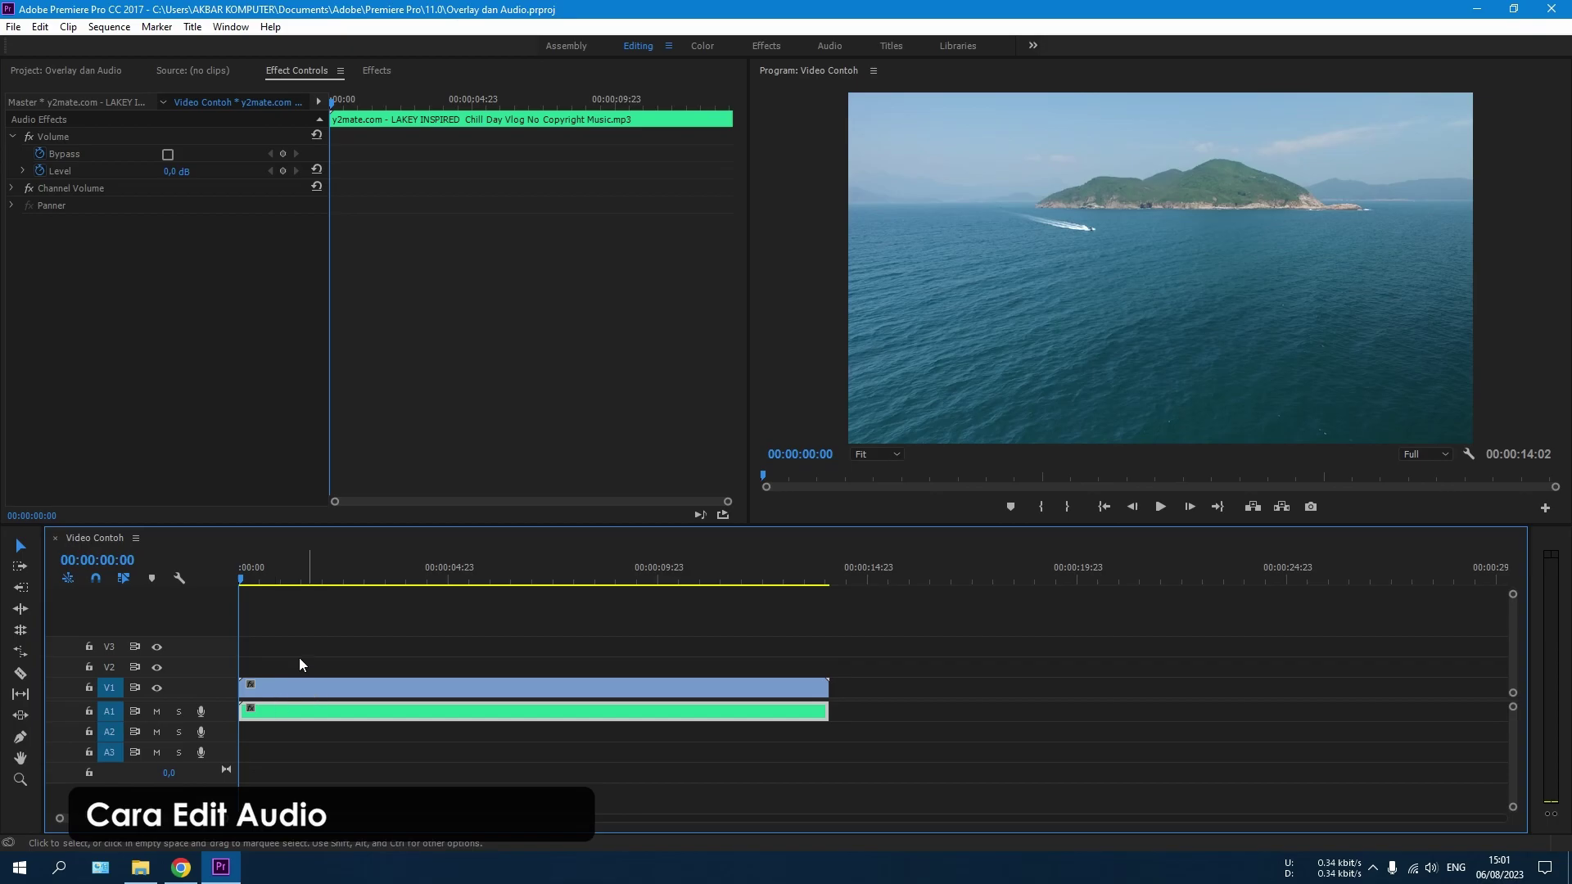
{"action": "left_click", "coordinate": [182, 579]}
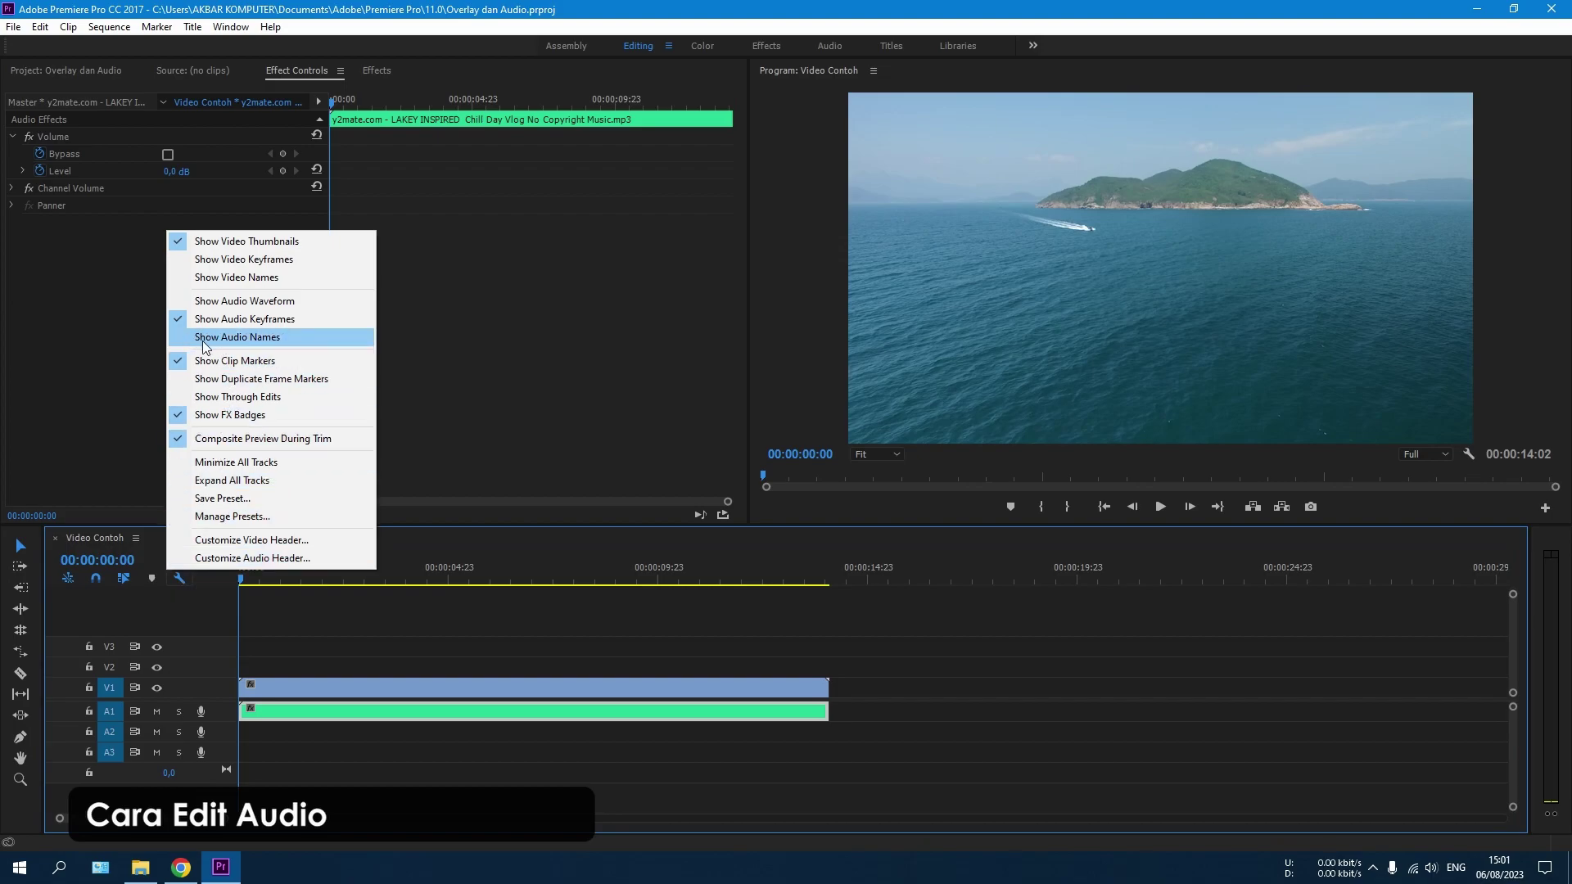
{"action": "left_click", "coordinate": [252, 302]}
{"action": "left_click", "coordinate": [293, 650]}
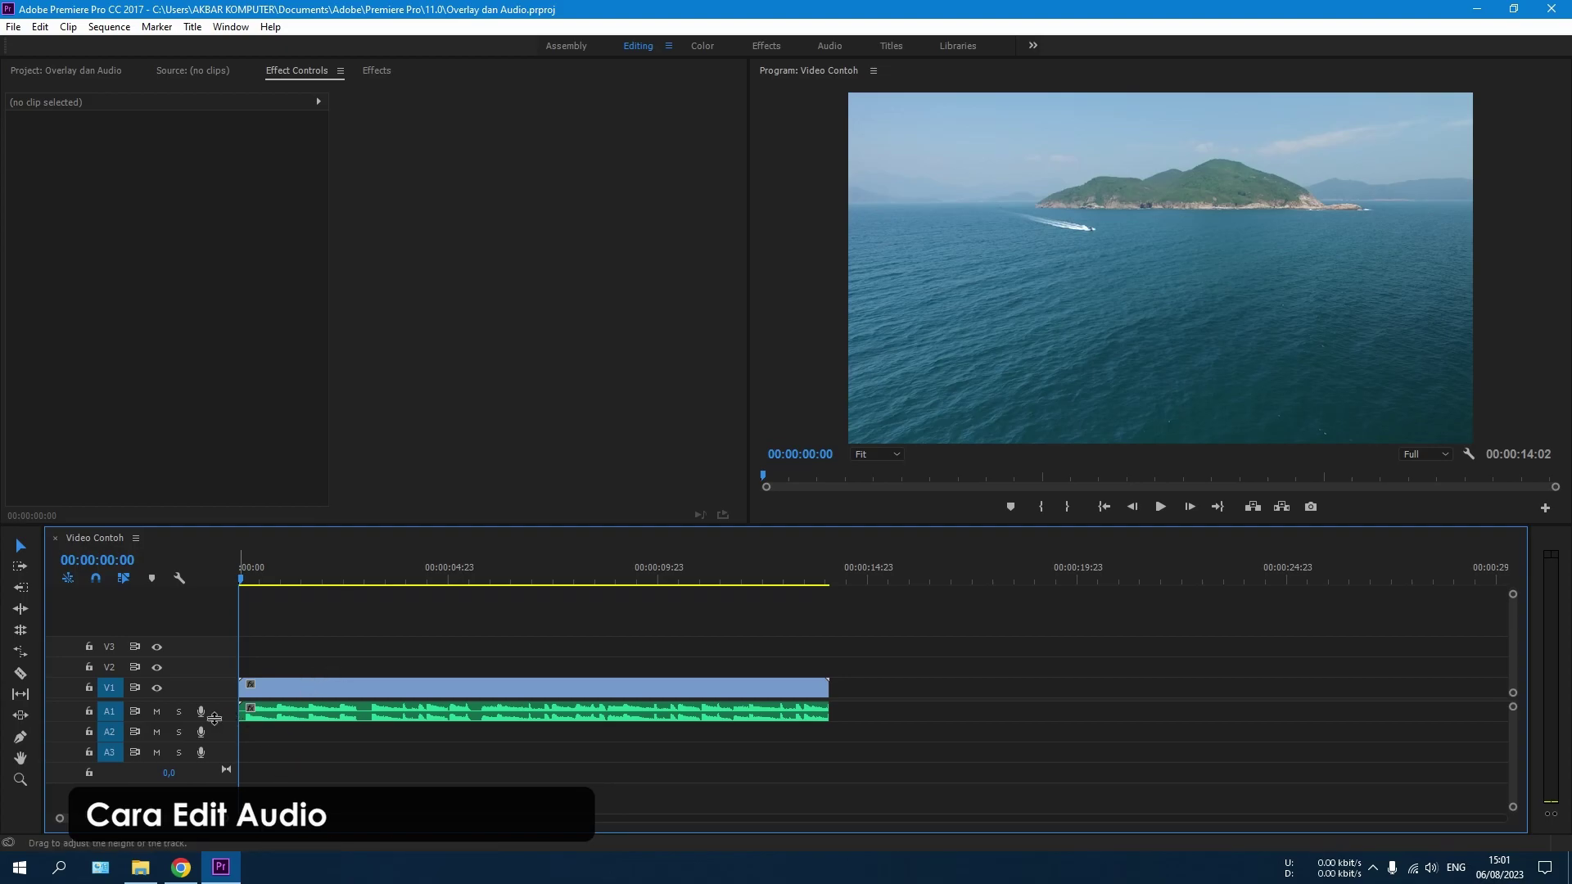
Increase the height of audio track A1 so the music clip's waveform is shown larger.
{"action": "left_click_drag", "start_coordinate": [214, 718], "coordinate": [214, 755]}
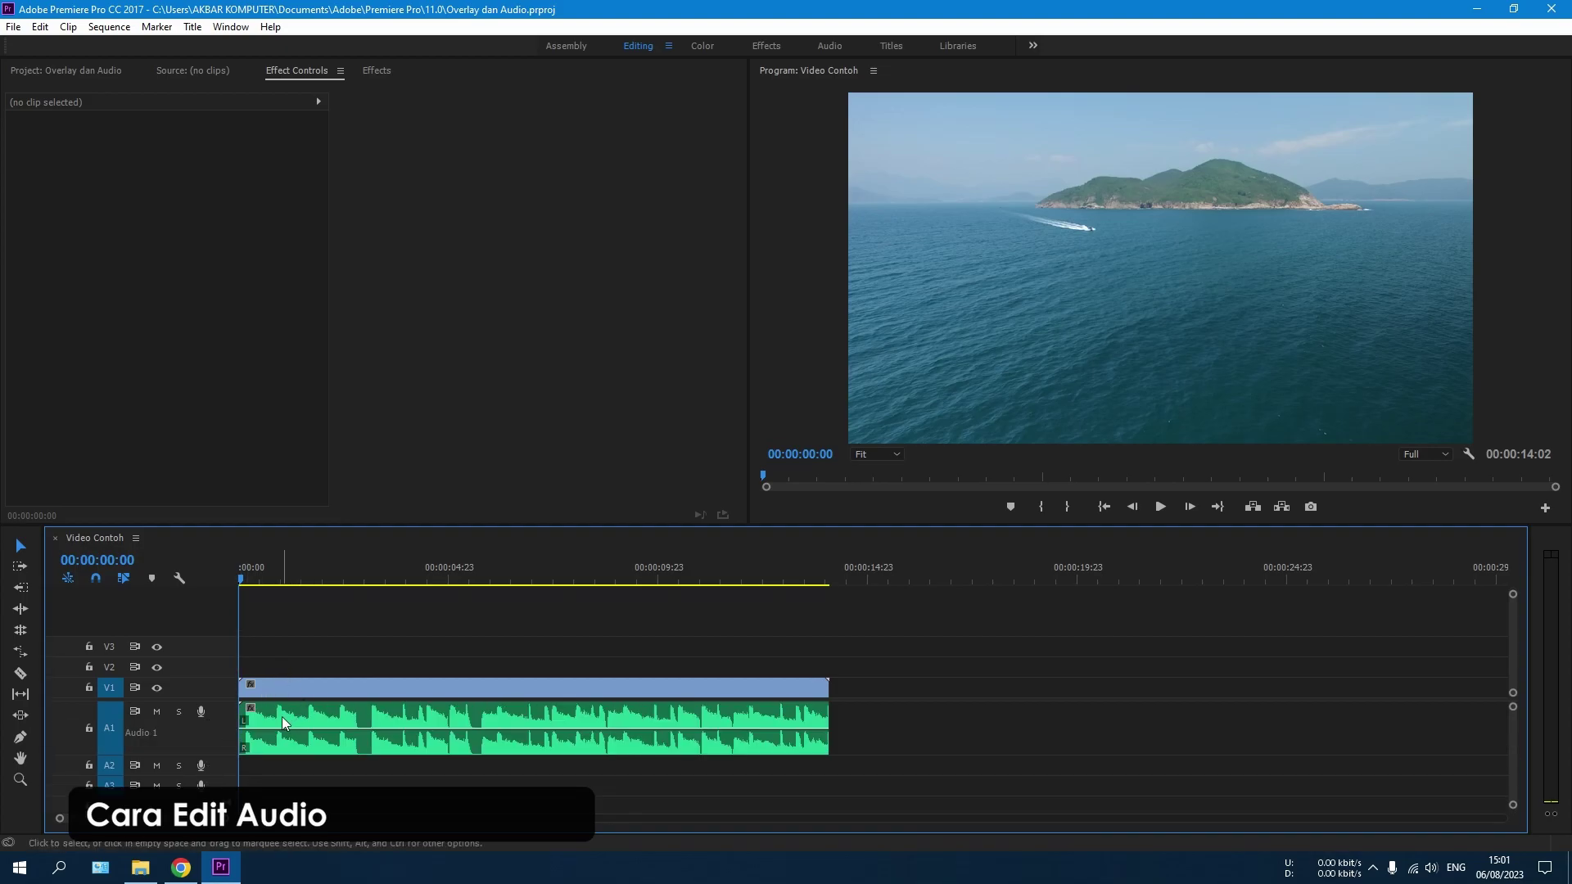
{"action": "scroll", "coordinate": [282, 716], "scroll_direction": "up", "scroll_amount": 3}
{"action": "scroll", "coordinate": [287, 712], "scroll_direction": "up", "scroll_amount": 1}
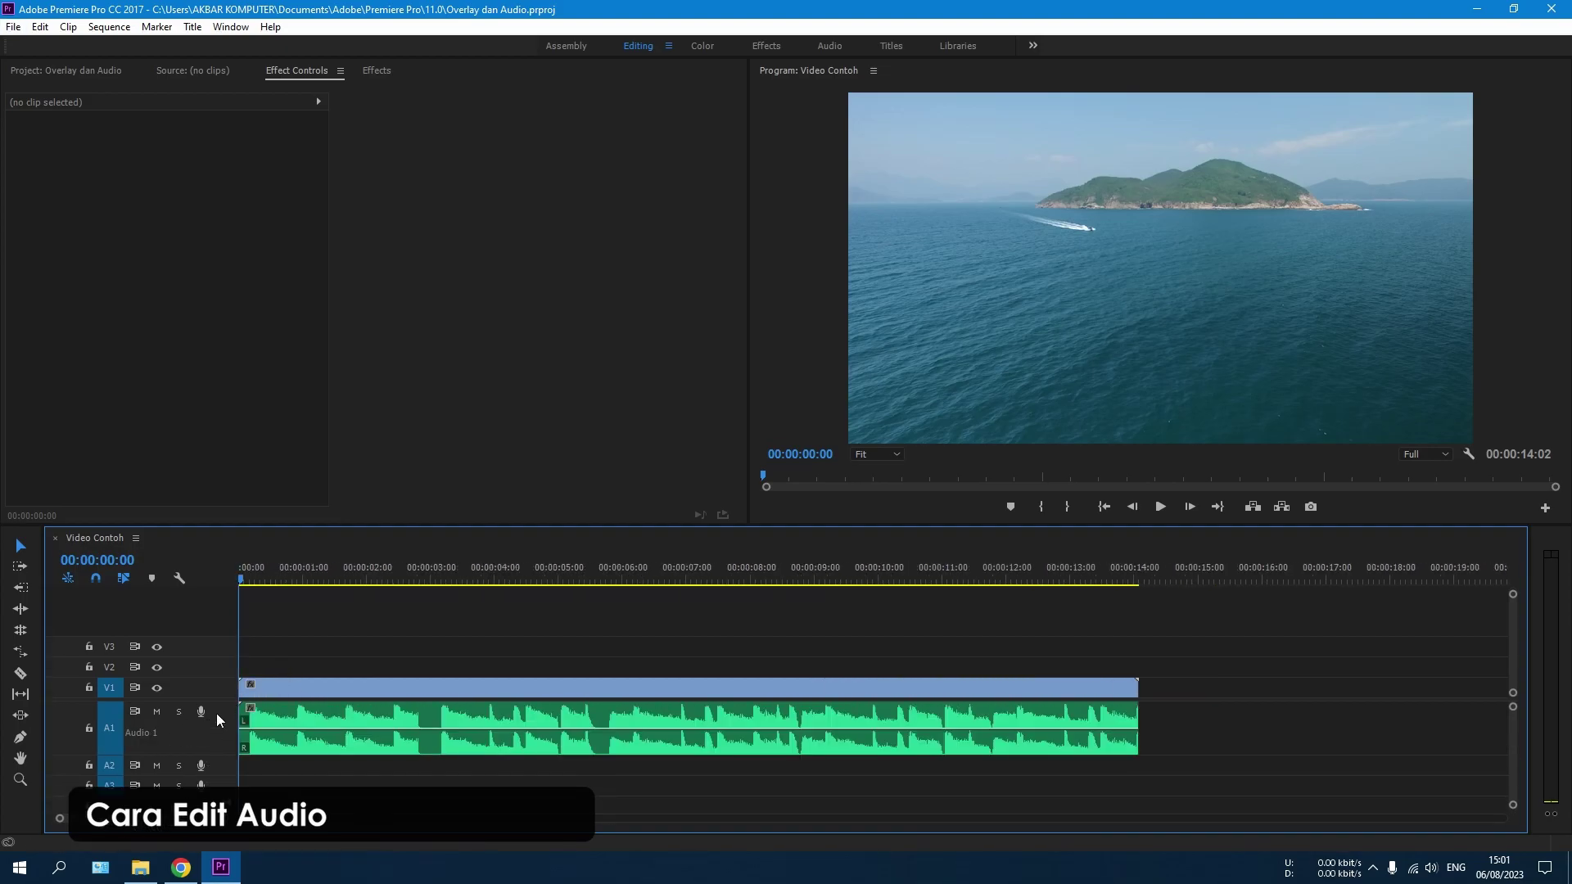
Set the volume level of the music clip on track A1 to -10 dB.
{"action": "left_click", "coordinate": [303, 743]}
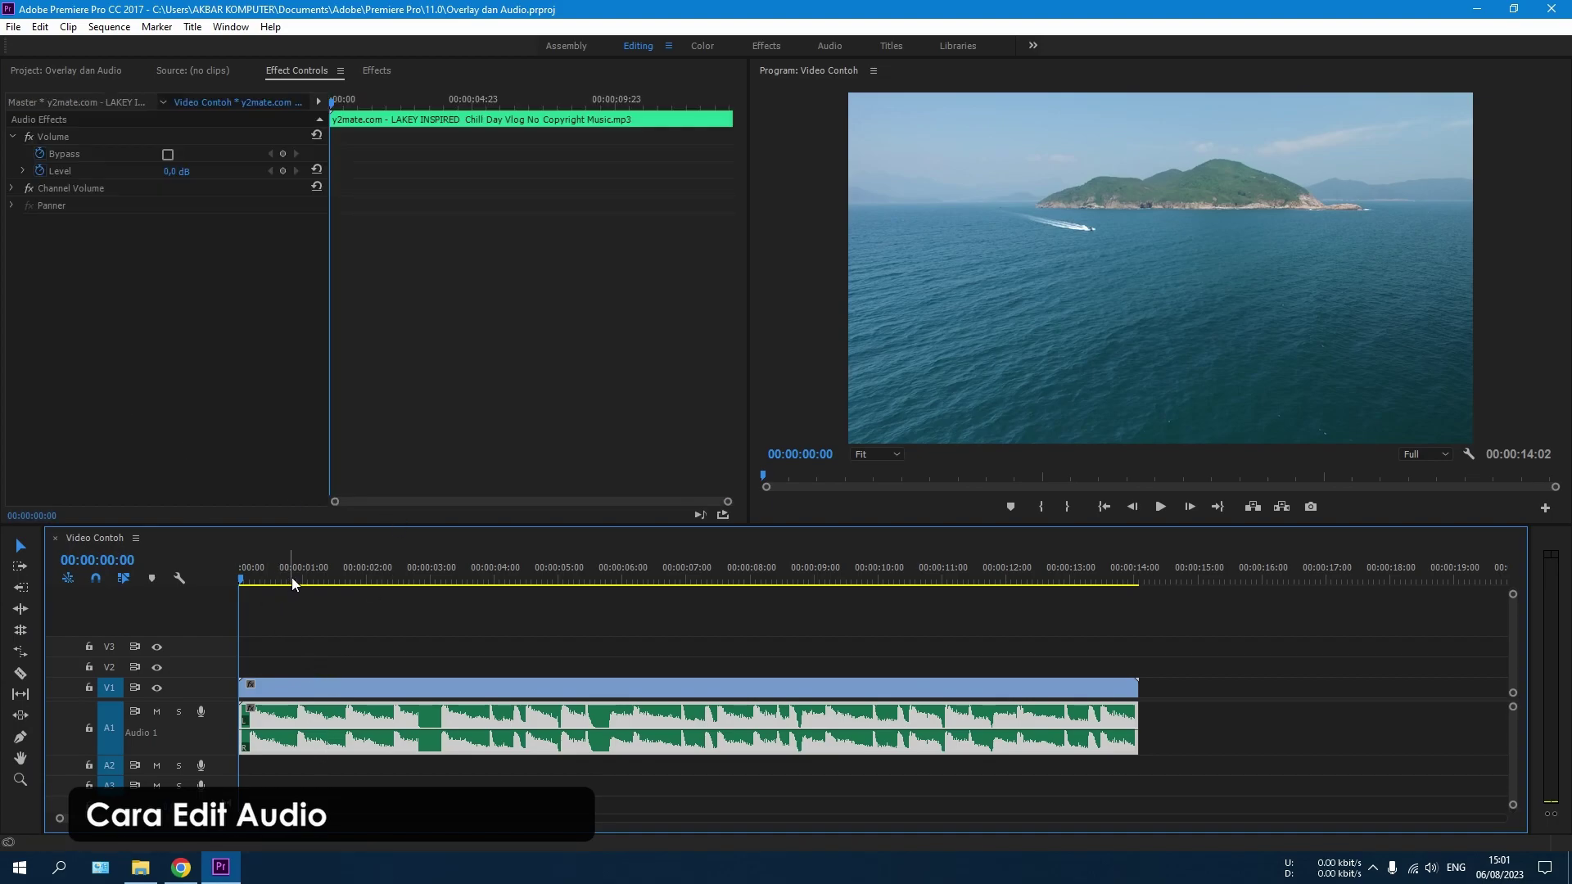
{"action": "left_click", "coordinate": [177, 172]}
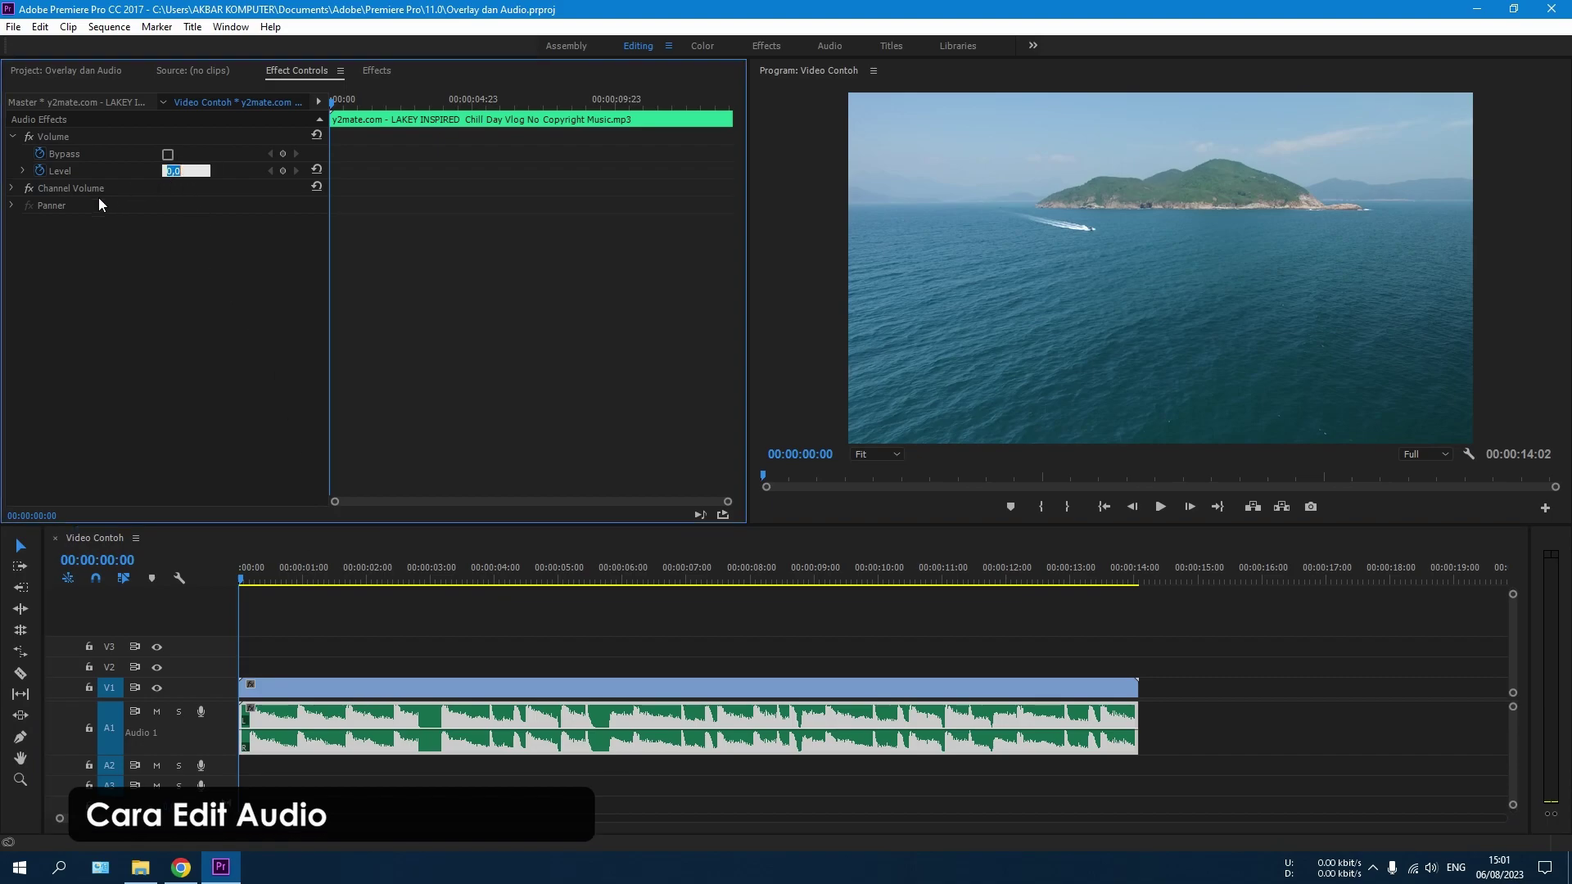
{"action": "left_click", "coordinate": [174, 171]}
{"action": "type", "text": "-10"}
{"action": "key", "text": "Return"}
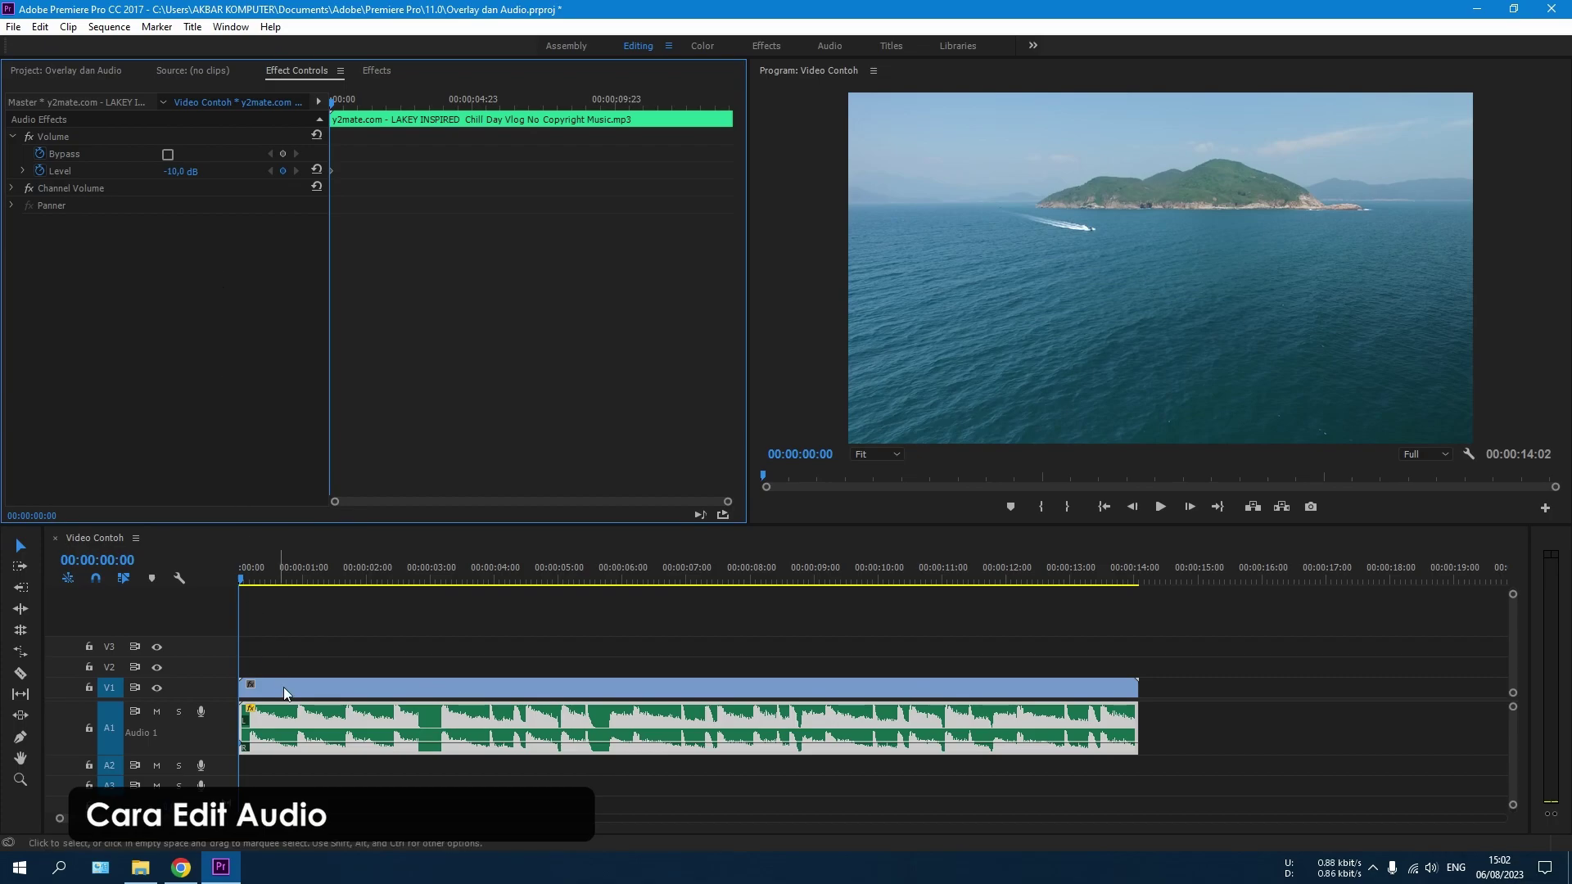
{"action": "left_click", "coordinate": [317, 661]}
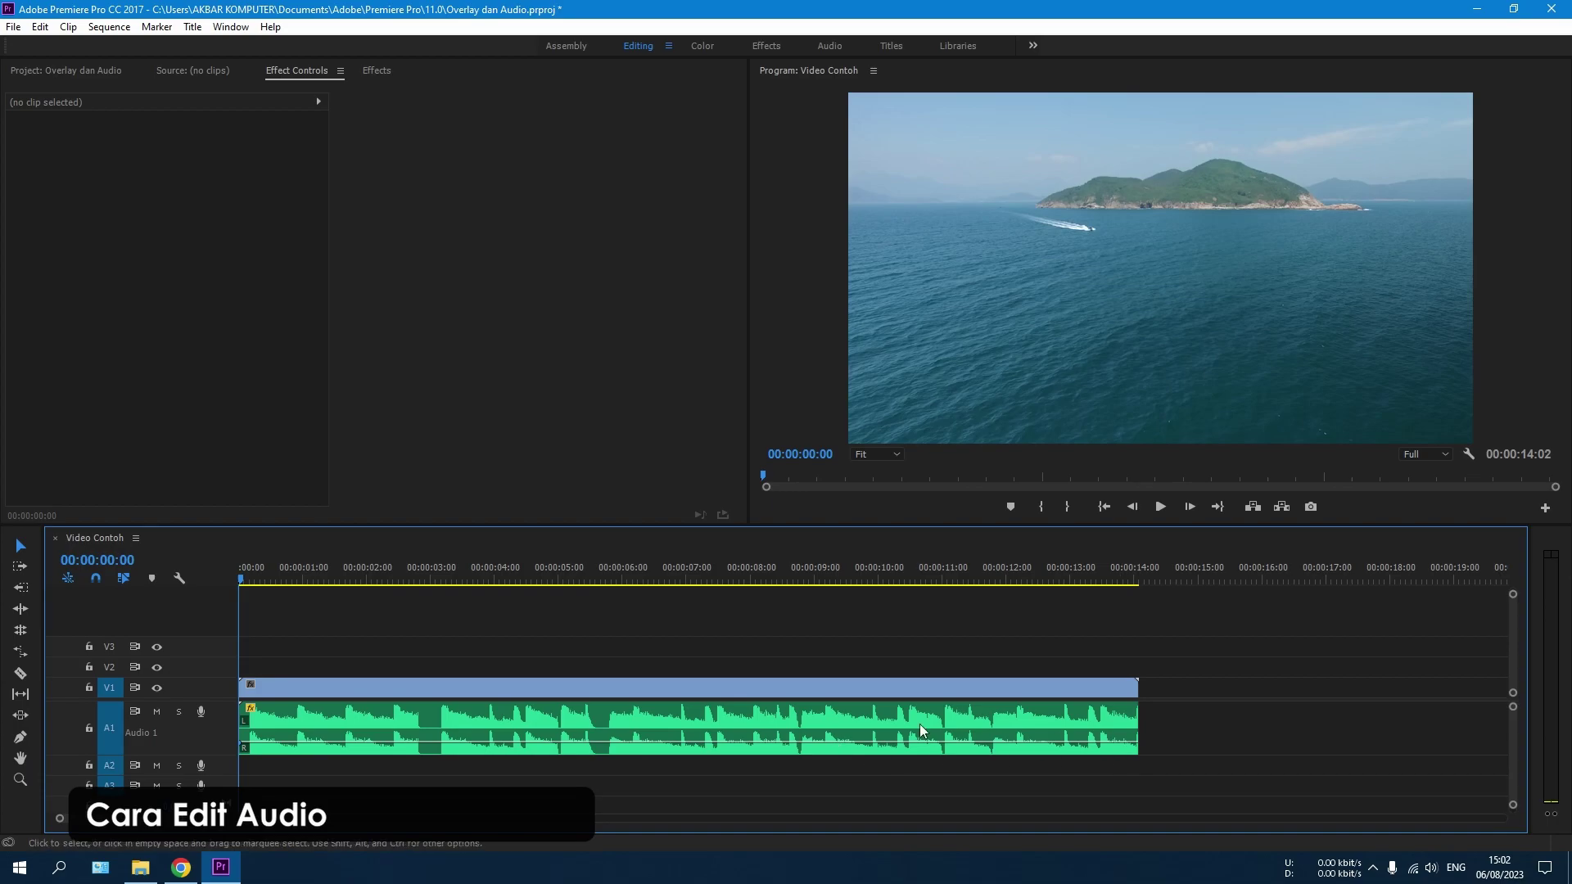
{"action": "left_click", "coordinate": [396, 748]}
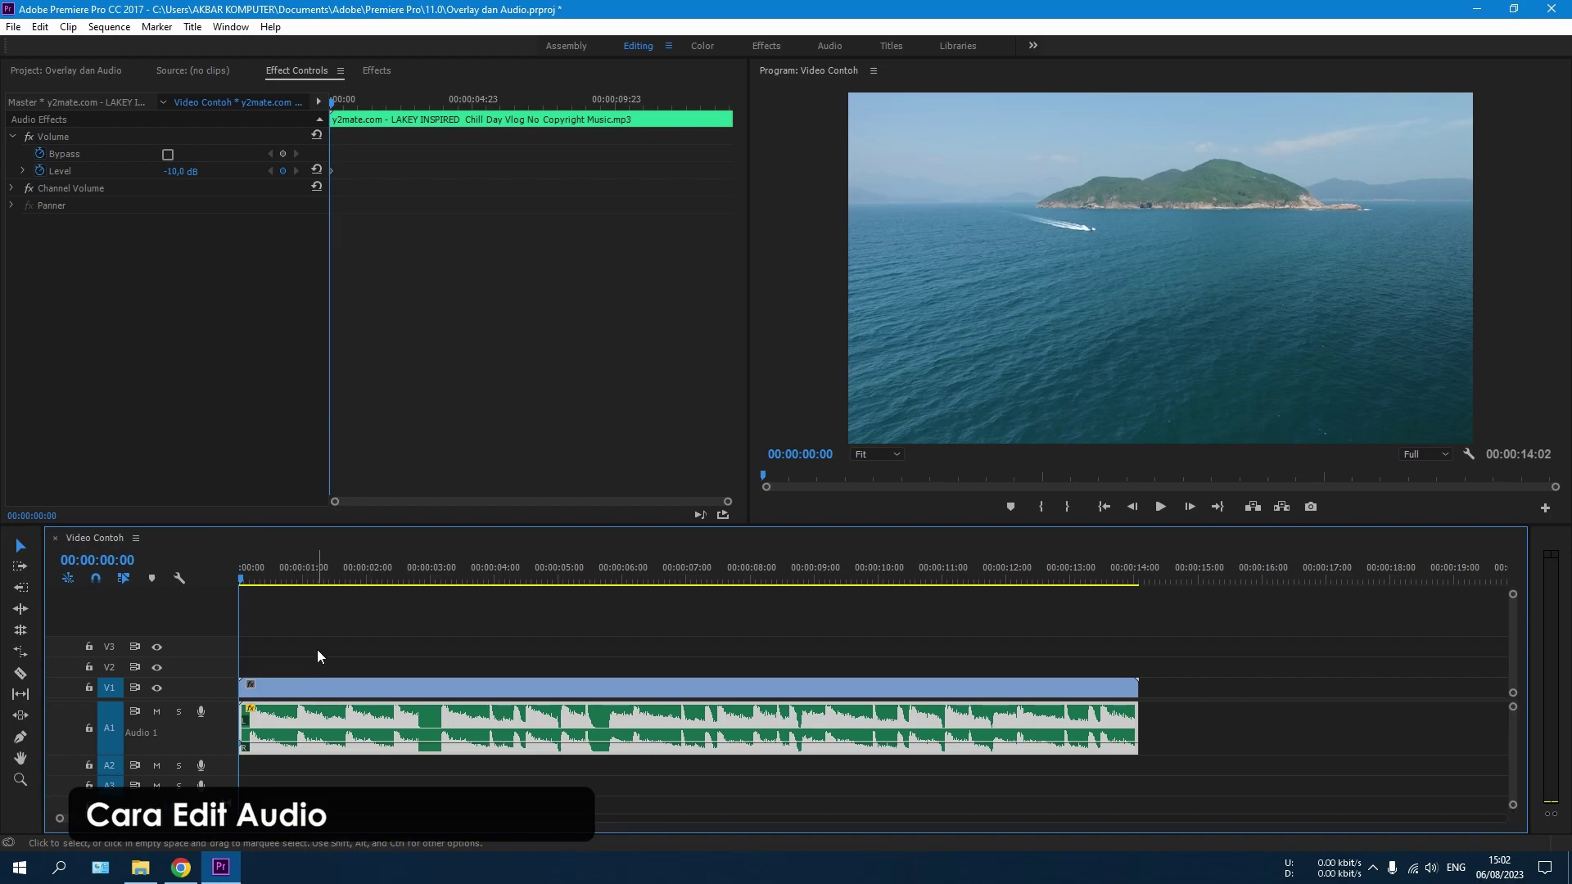
{"action": "left_click", "coordinate": [220, 351]}
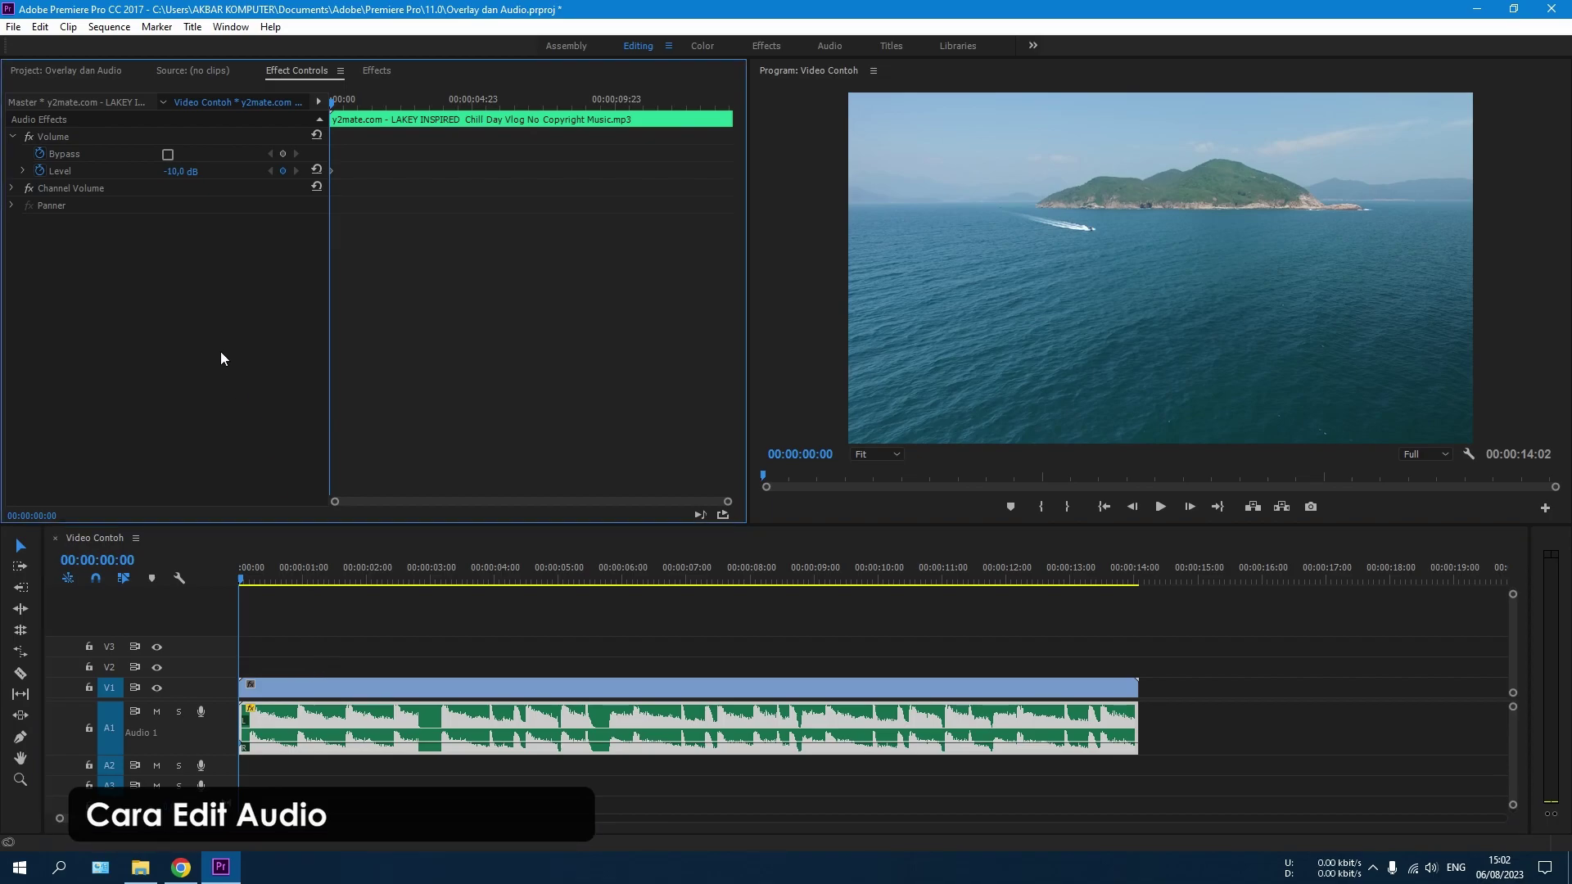
{"action": "left_click", "coordinate": [365, 639]}
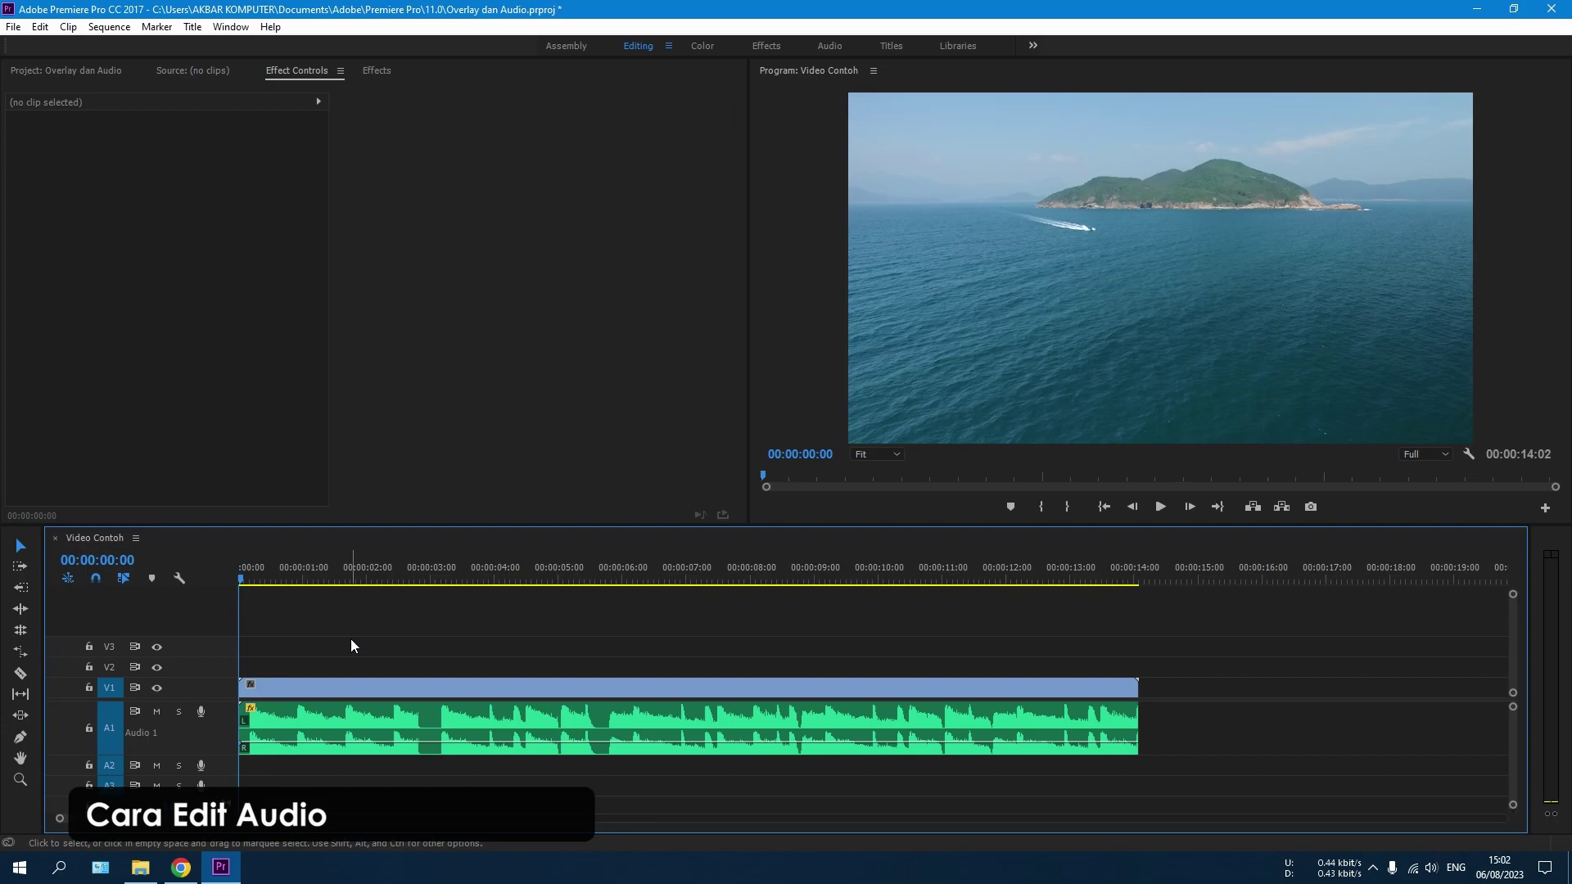
Lower the A1 music clip's volume level to -20 dB.
{"action": "left_click", "coordinate": [308, 727]}
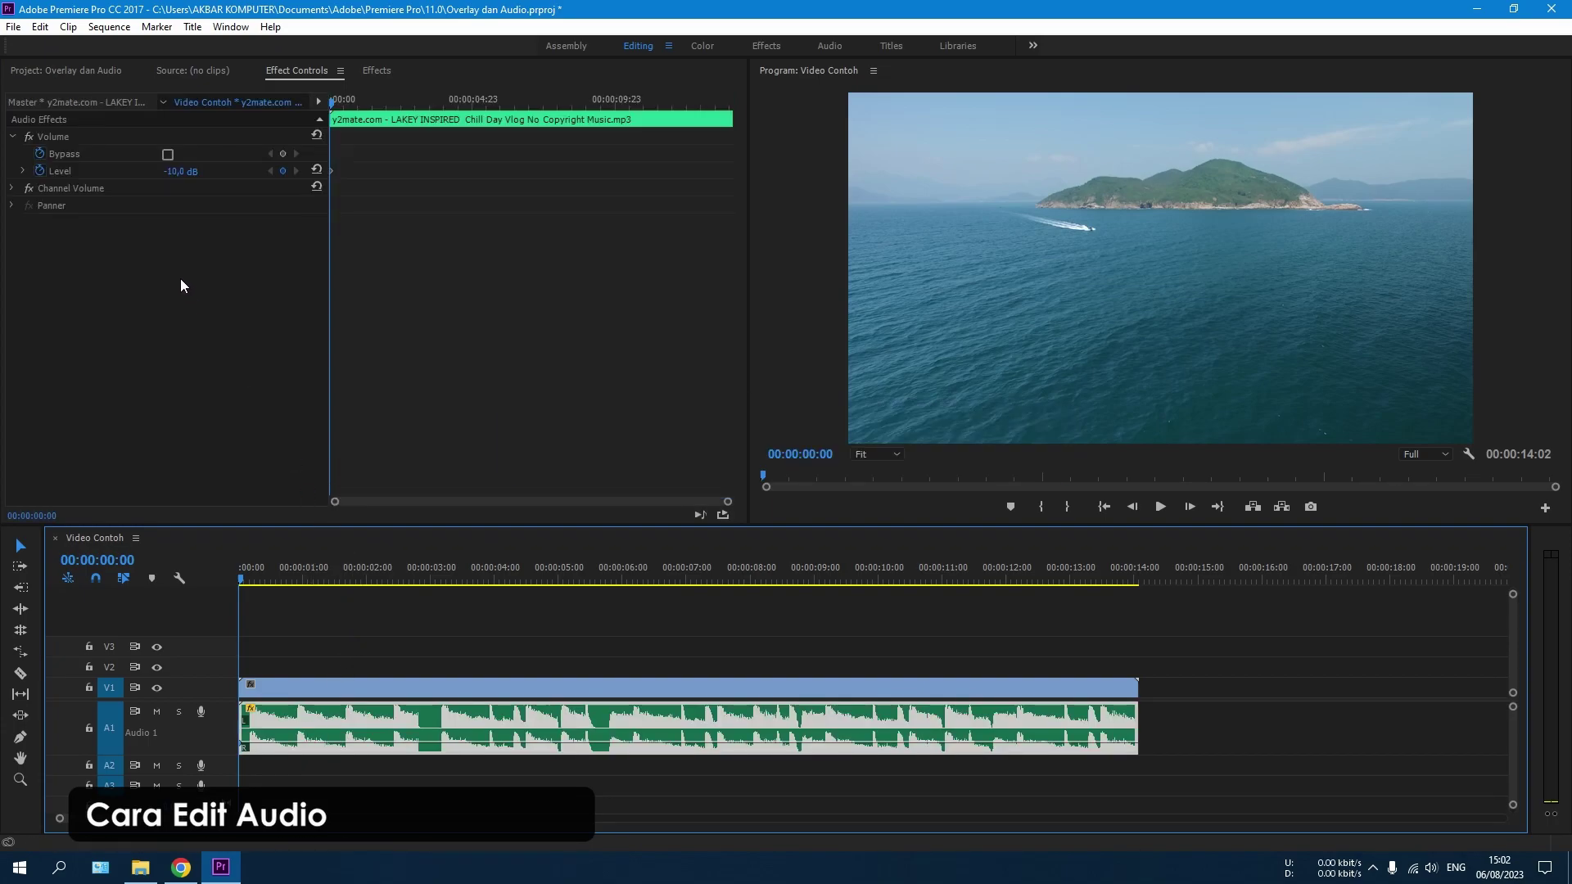
{"action": "left_click", "coordinate": [183, 171]}
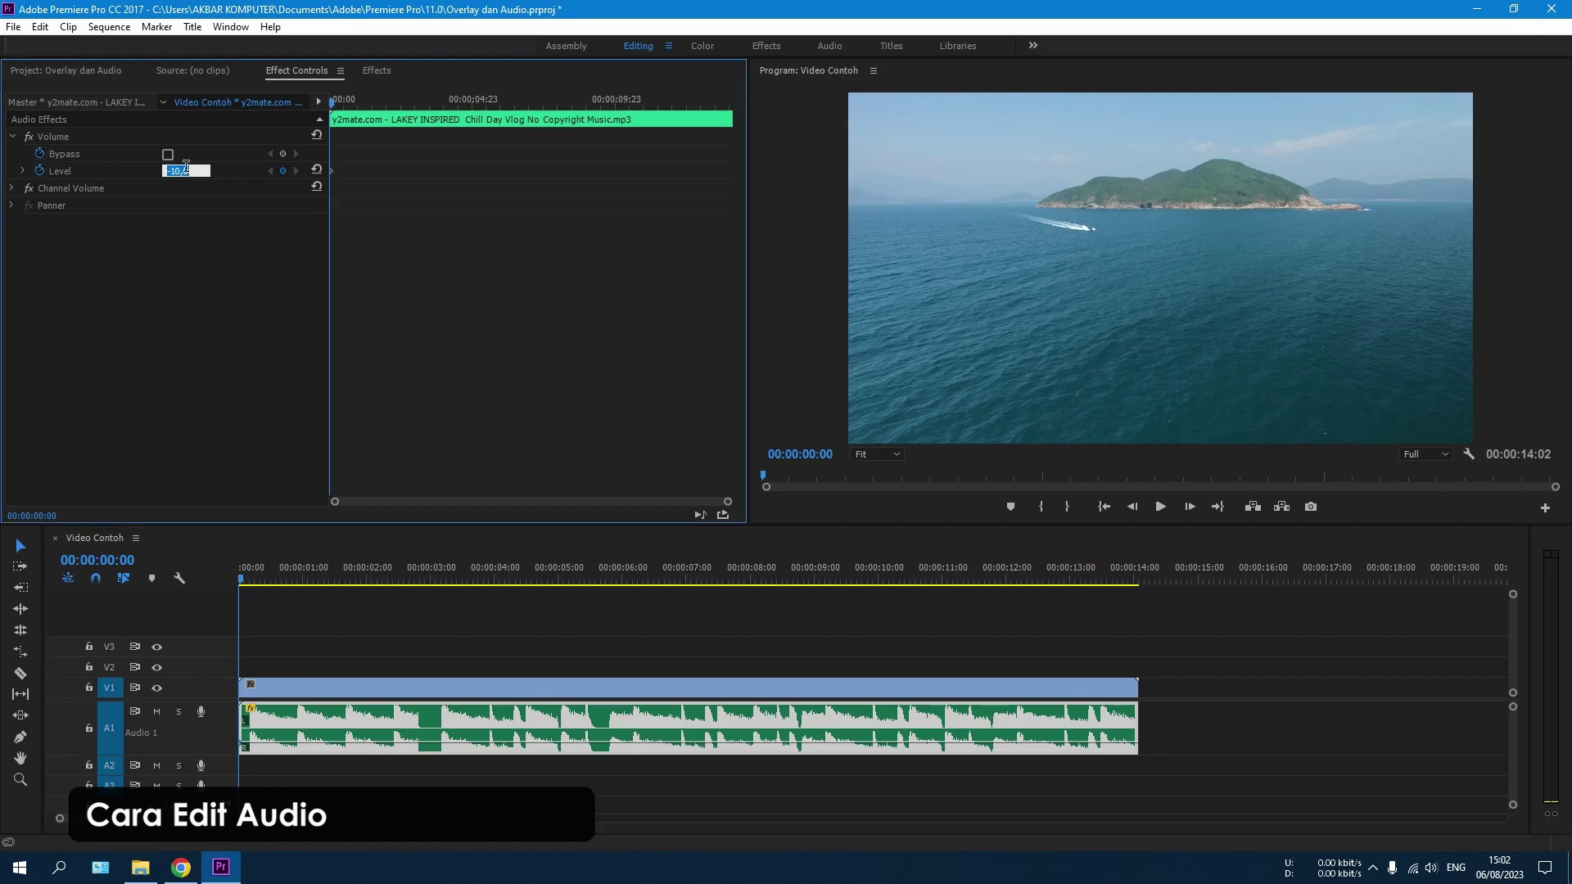
{"action": "type", "text": "-20"}
{"action": "key", "text": "Return"}
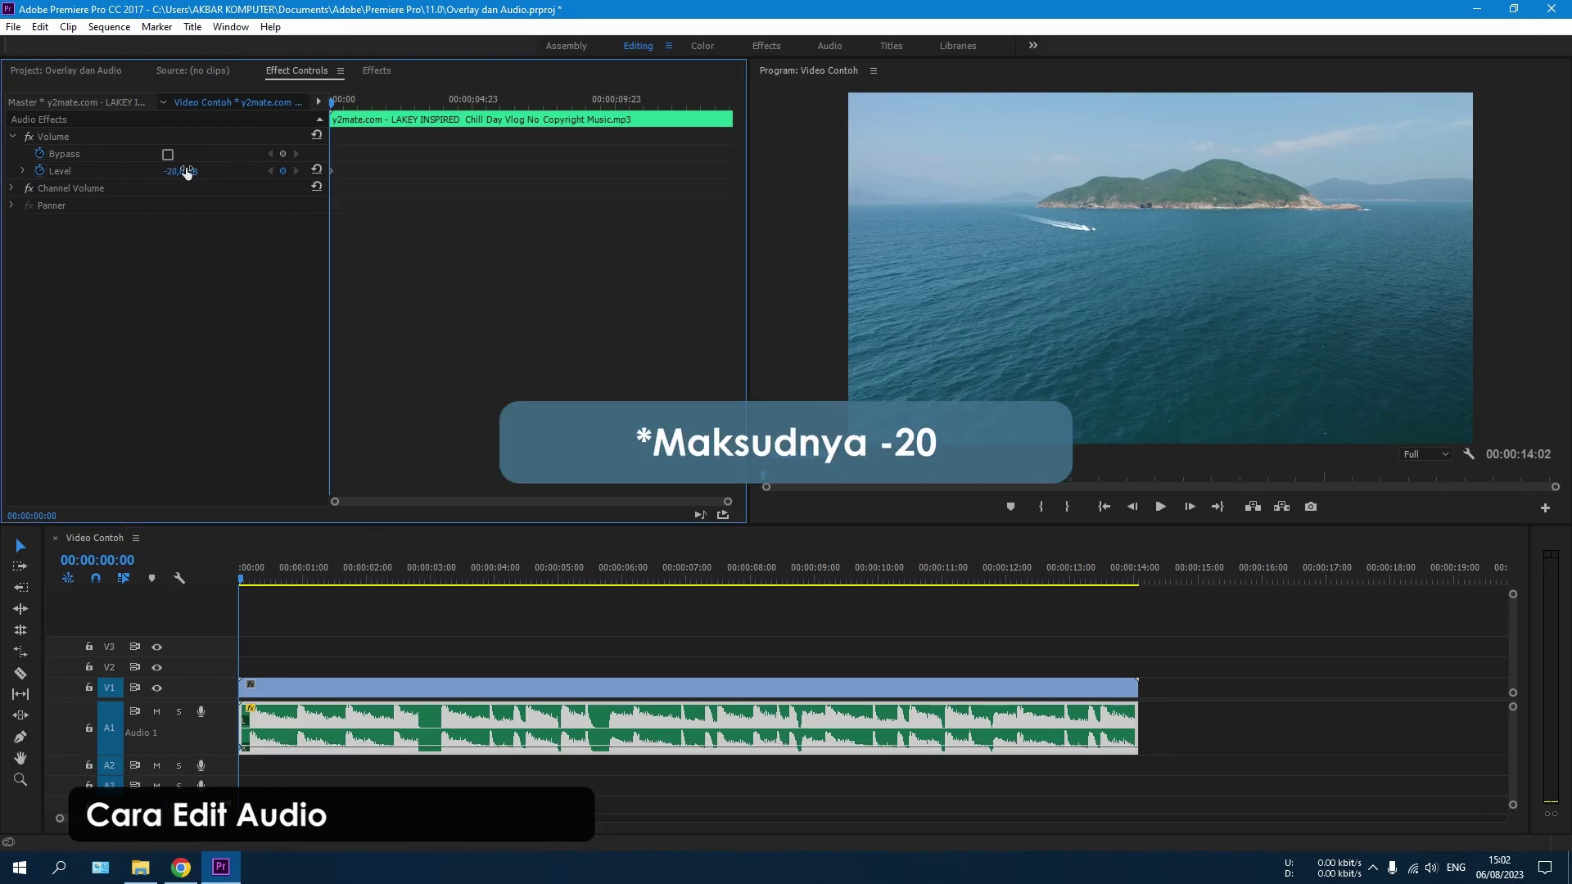
Change the music clip's volume level to -15 dB.
{"action": "left_click", "coordinate": [185, 171]}
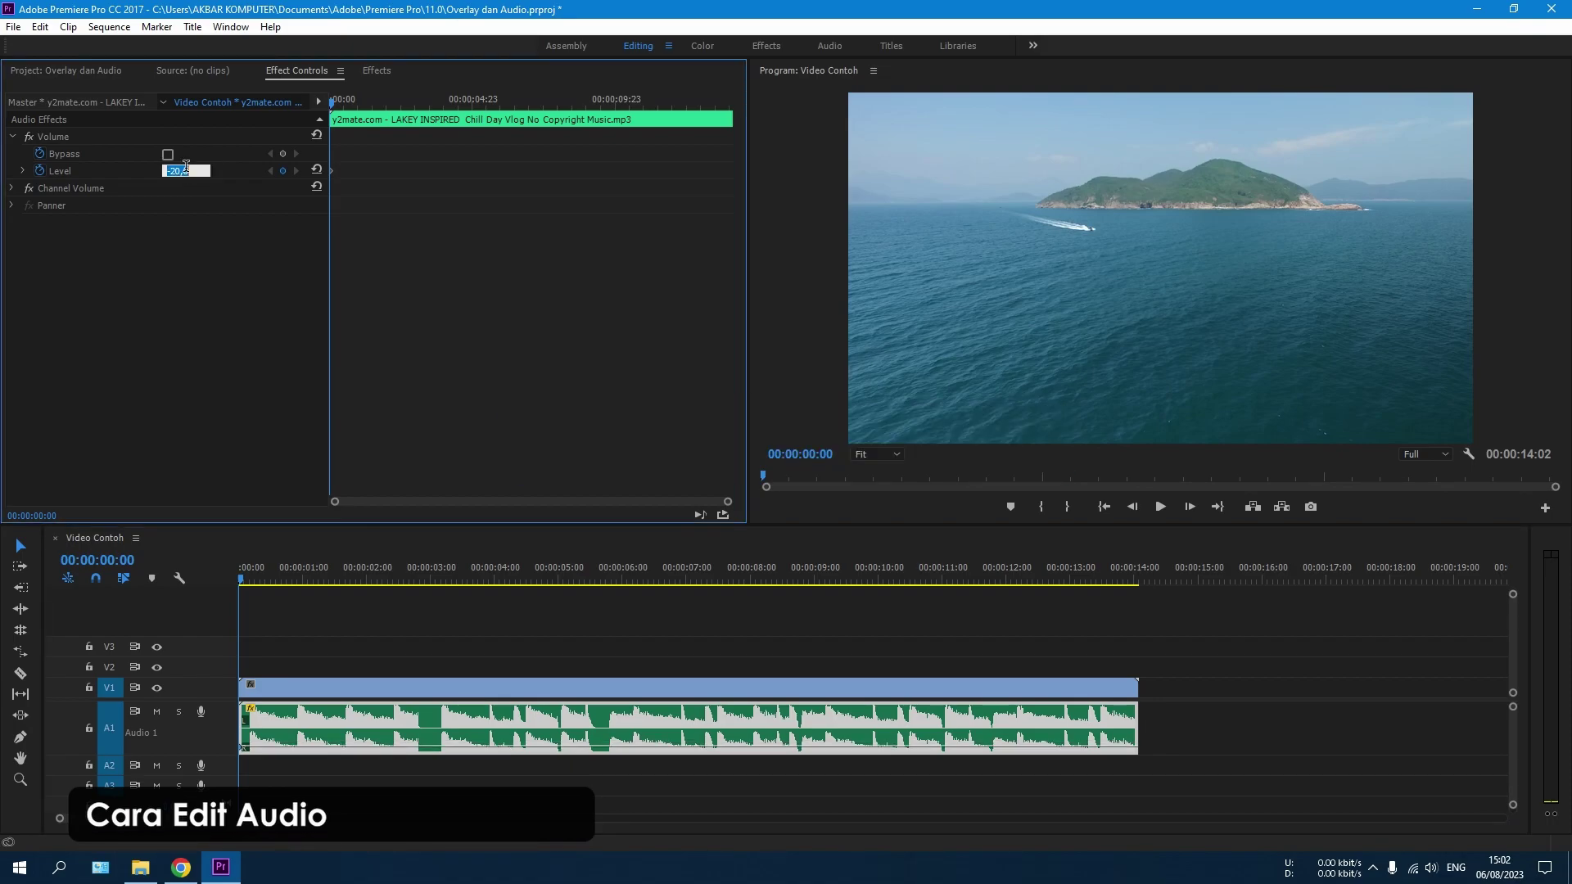
{"action": "type", "text": "-15"}
{"action": "key", "text": "Return"}
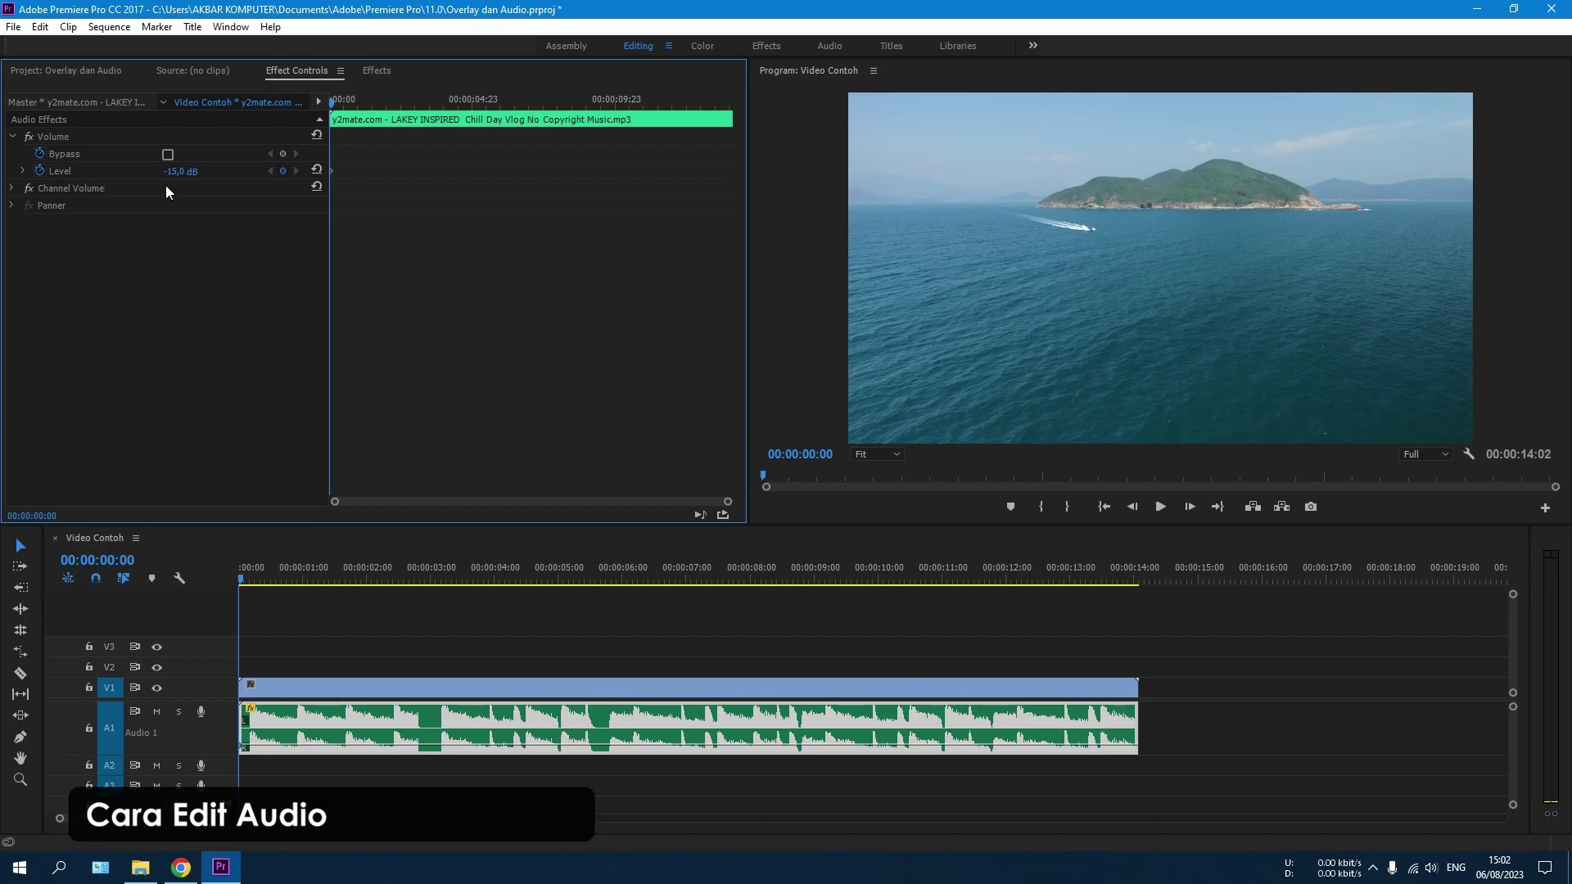
Set the music clip's volume level to 6 dB and try raising it further to 10 dB.
{"action": "type", "text": "6"}
{"action": "key", "text": "Return"}
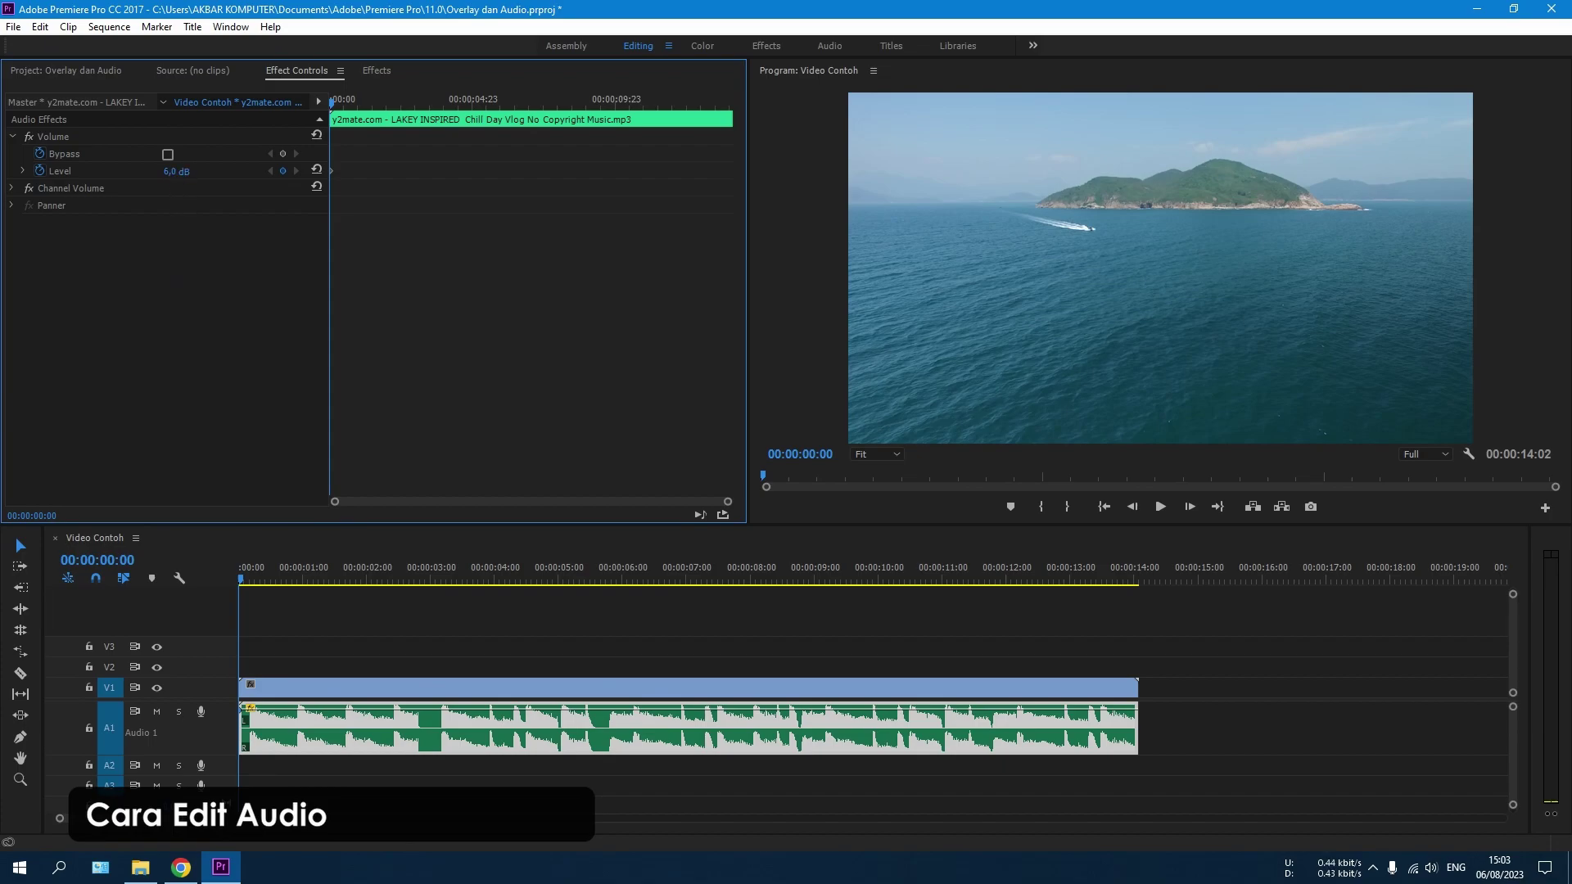
{"action": "left_click", "coordinate": [184, 170]}
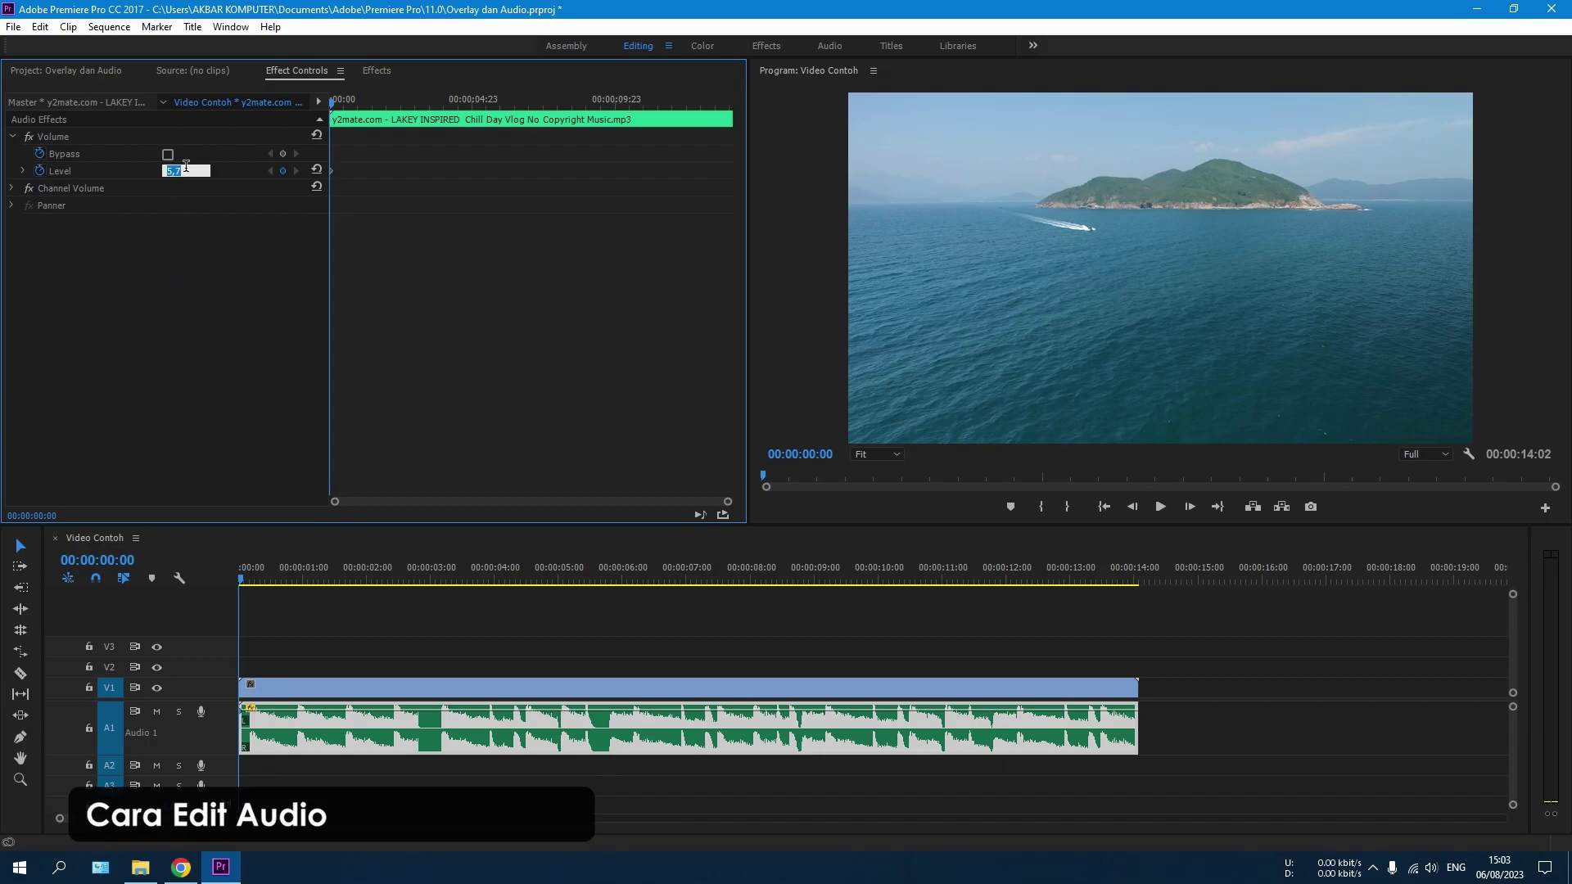
{"action": "type", "text": "10"}
{"action": "key", "text": "Return"}
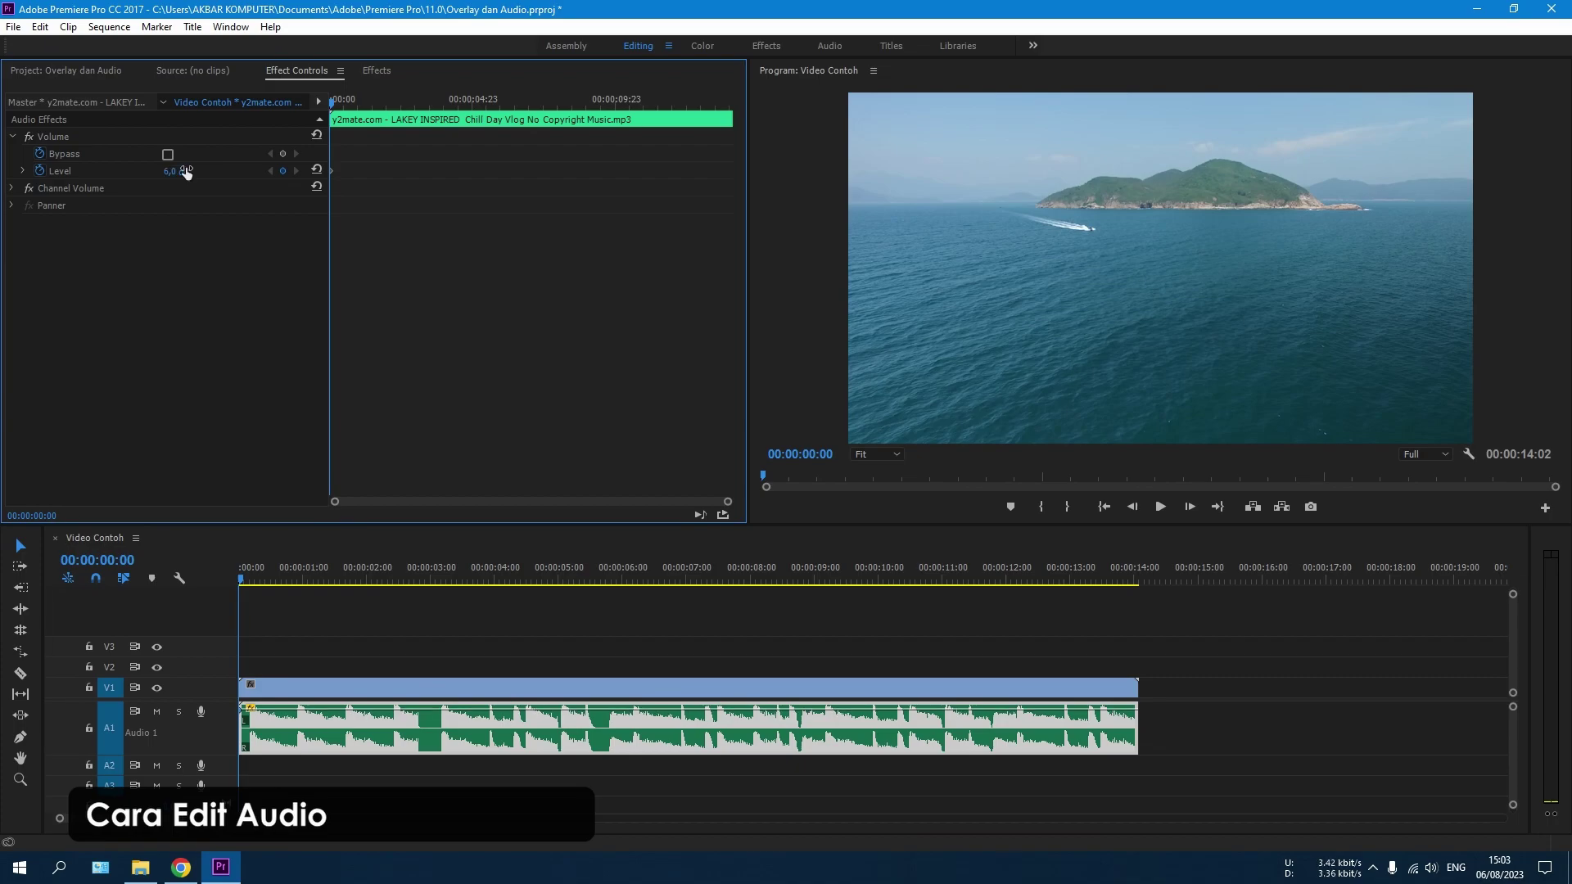
{"action": "left_click", "coordinate": [186, 172]}
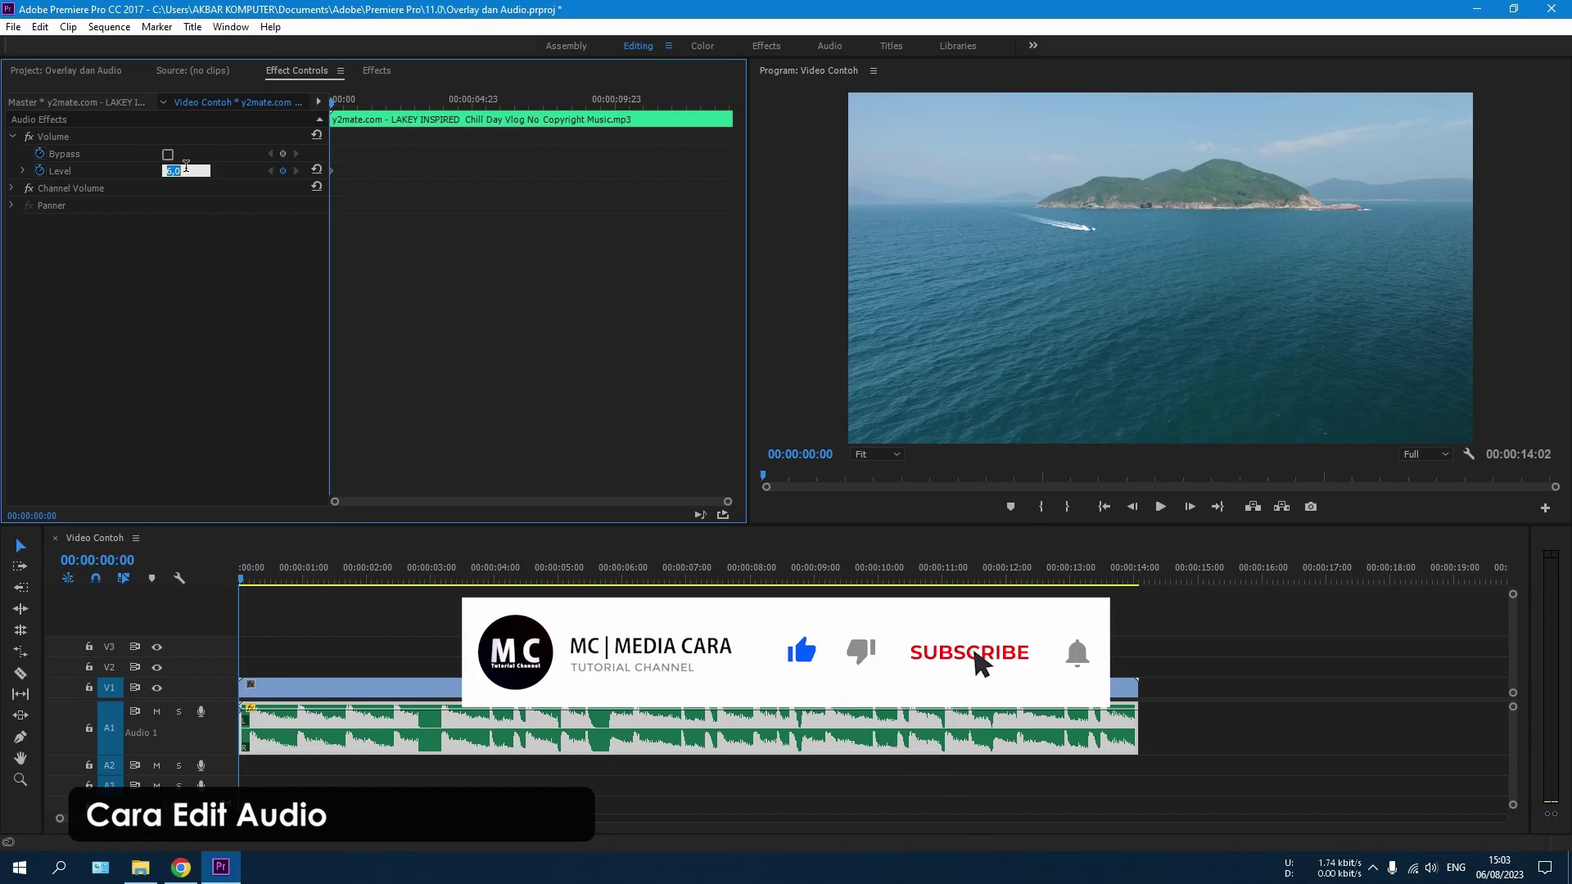
{"action": "left_click", "coordinate": [214, 257]}
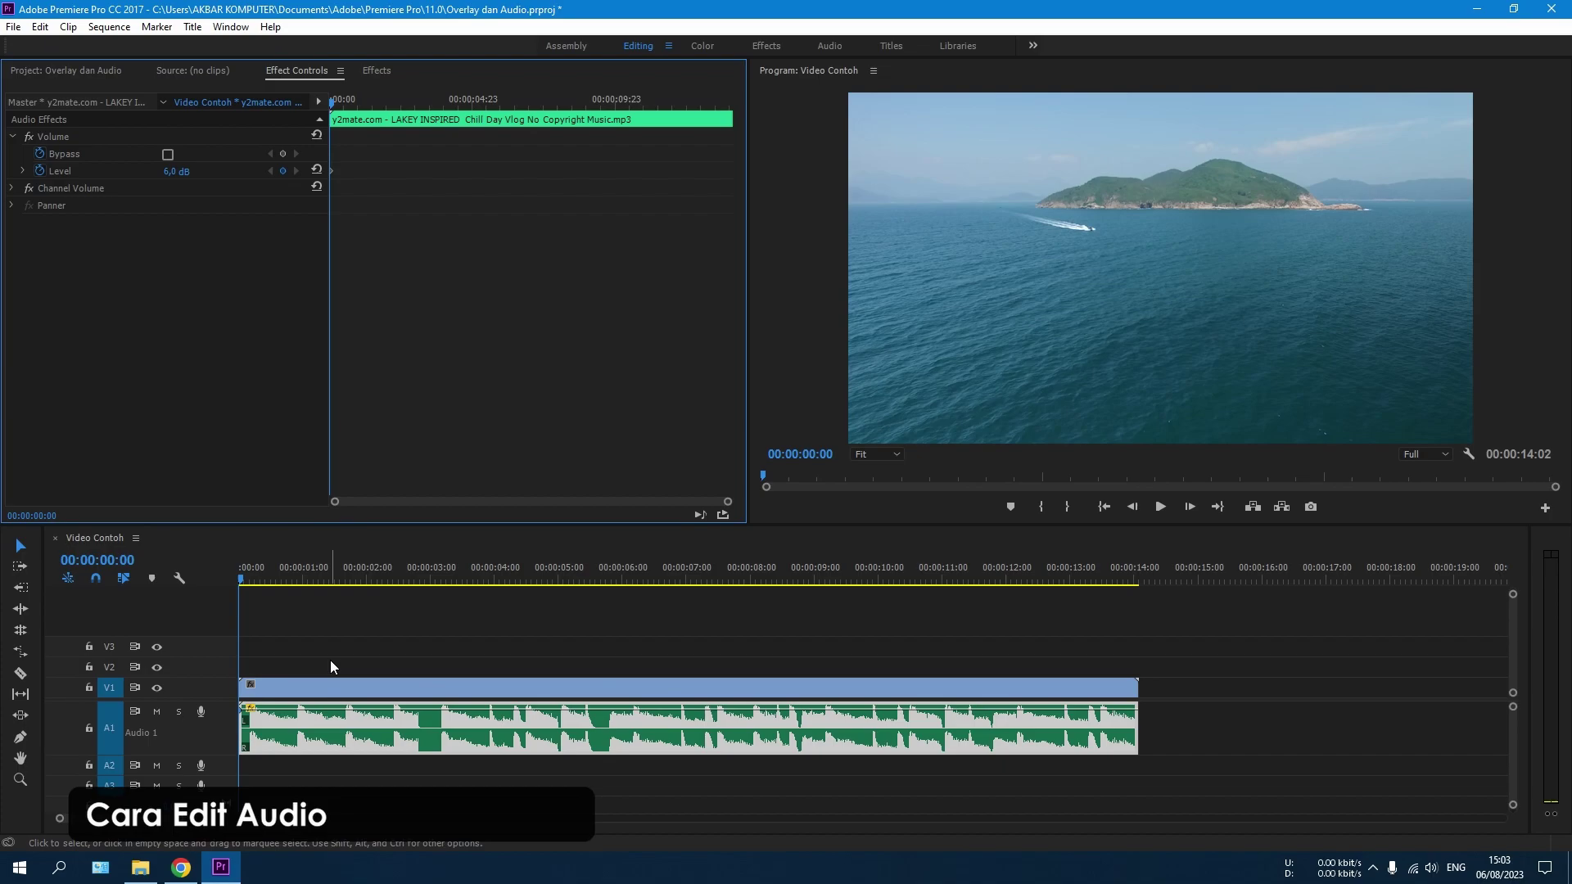
Nest the music clip on track A1, keeping the suggested name Nested Sequence 01.
{"action": "right_click", "coordinate": [329, 727]}
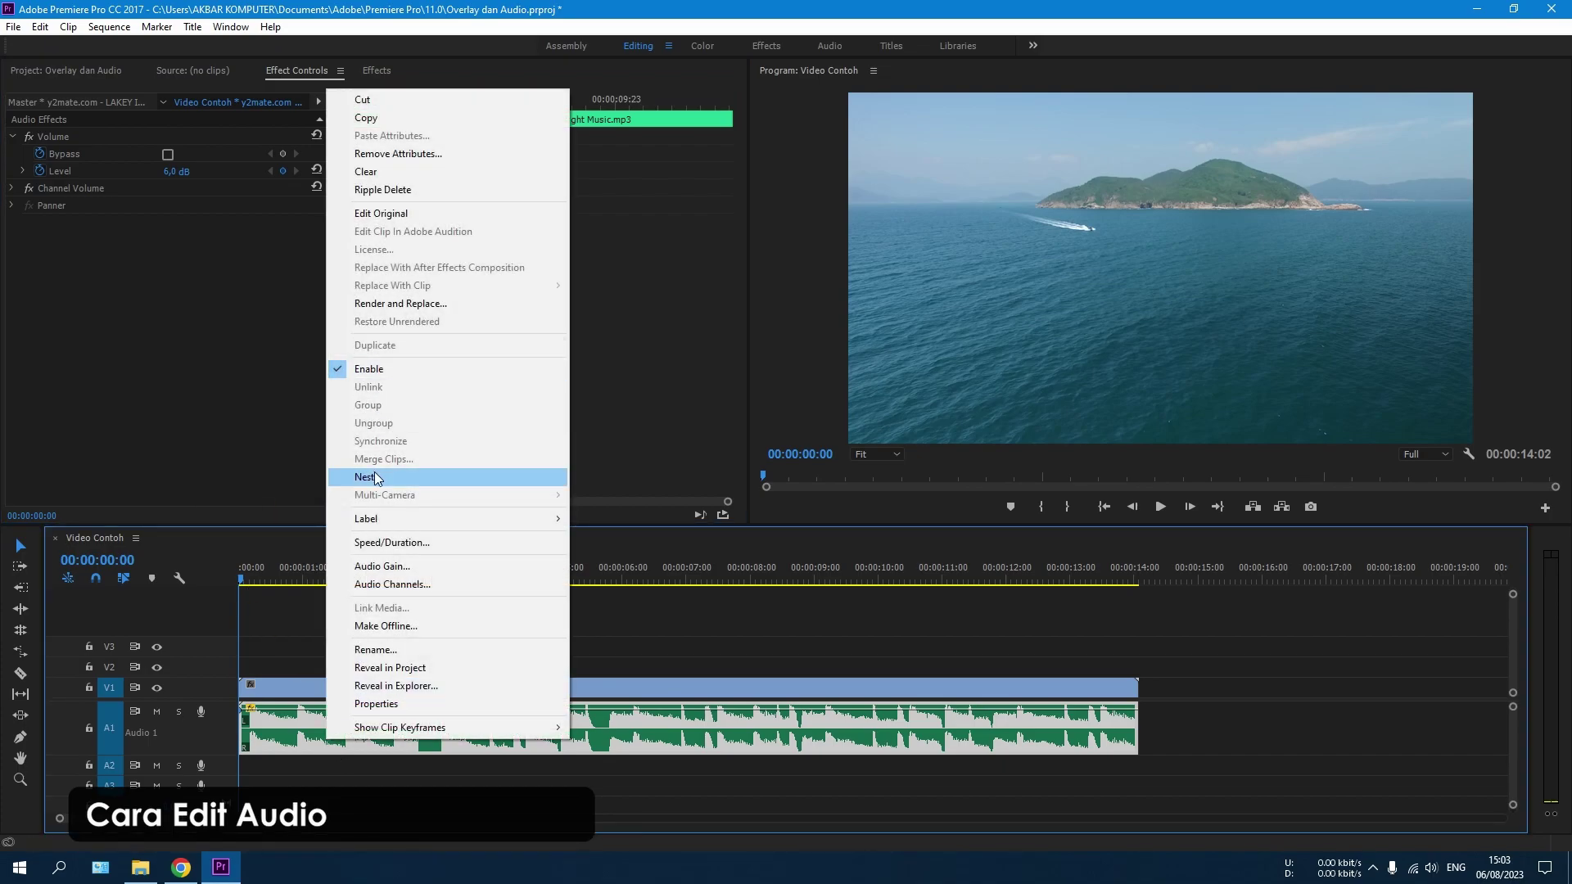
{"action": "left_click", "coordinate": [376, 478]}
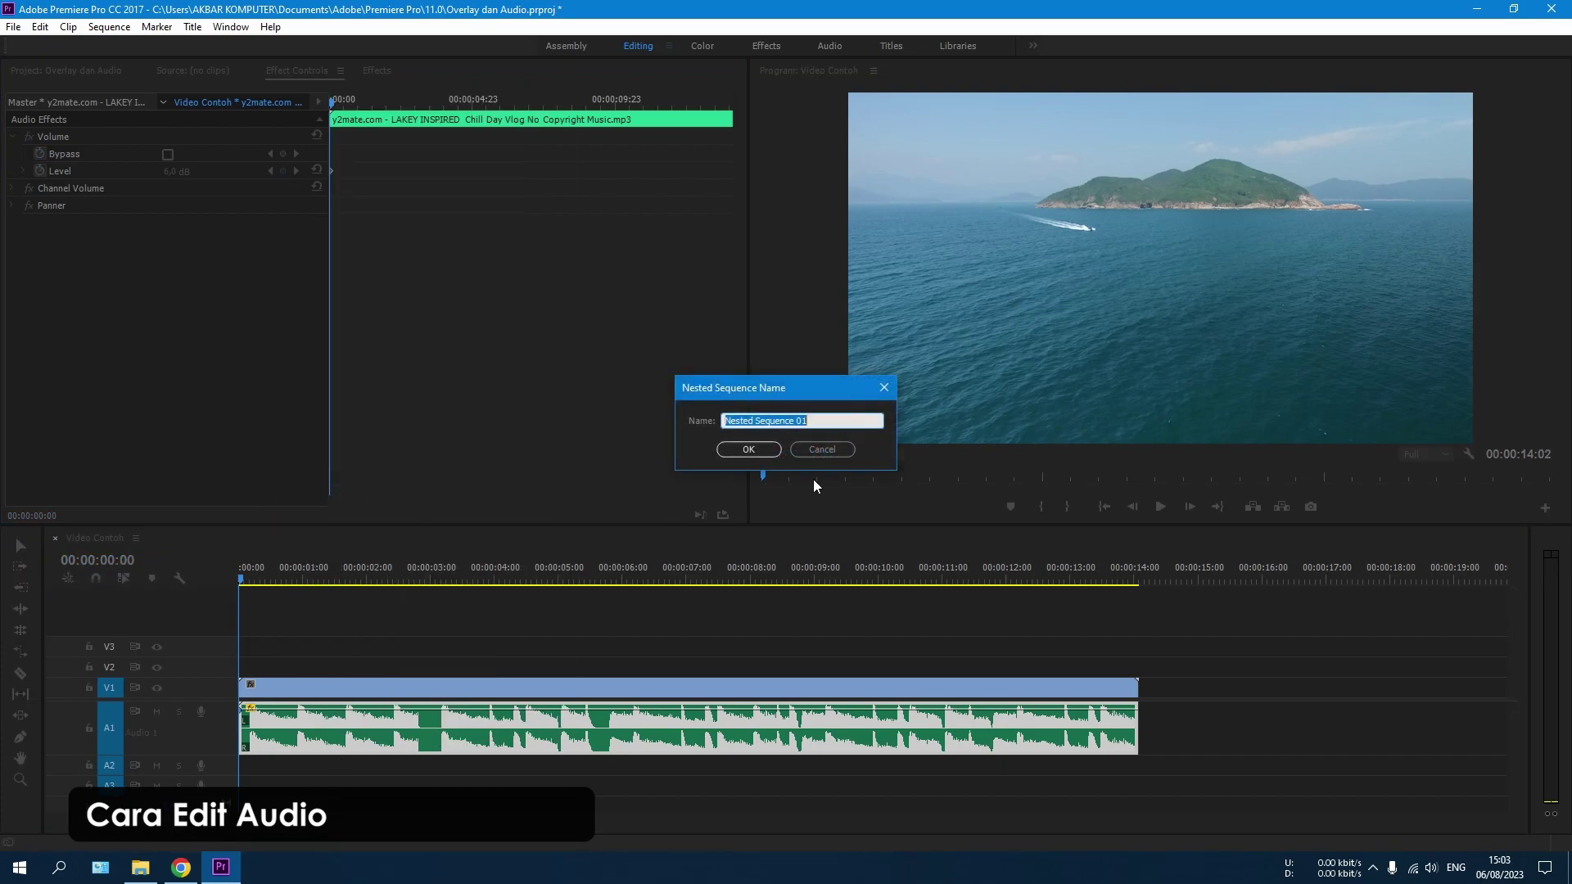
{"action": "left_click", "coordinate": [748, 450]}
Raise the volume level of the nested audio sequence on track A1 to 6 dB.
{"action": "left_click", "coordinate": [329, 740]}
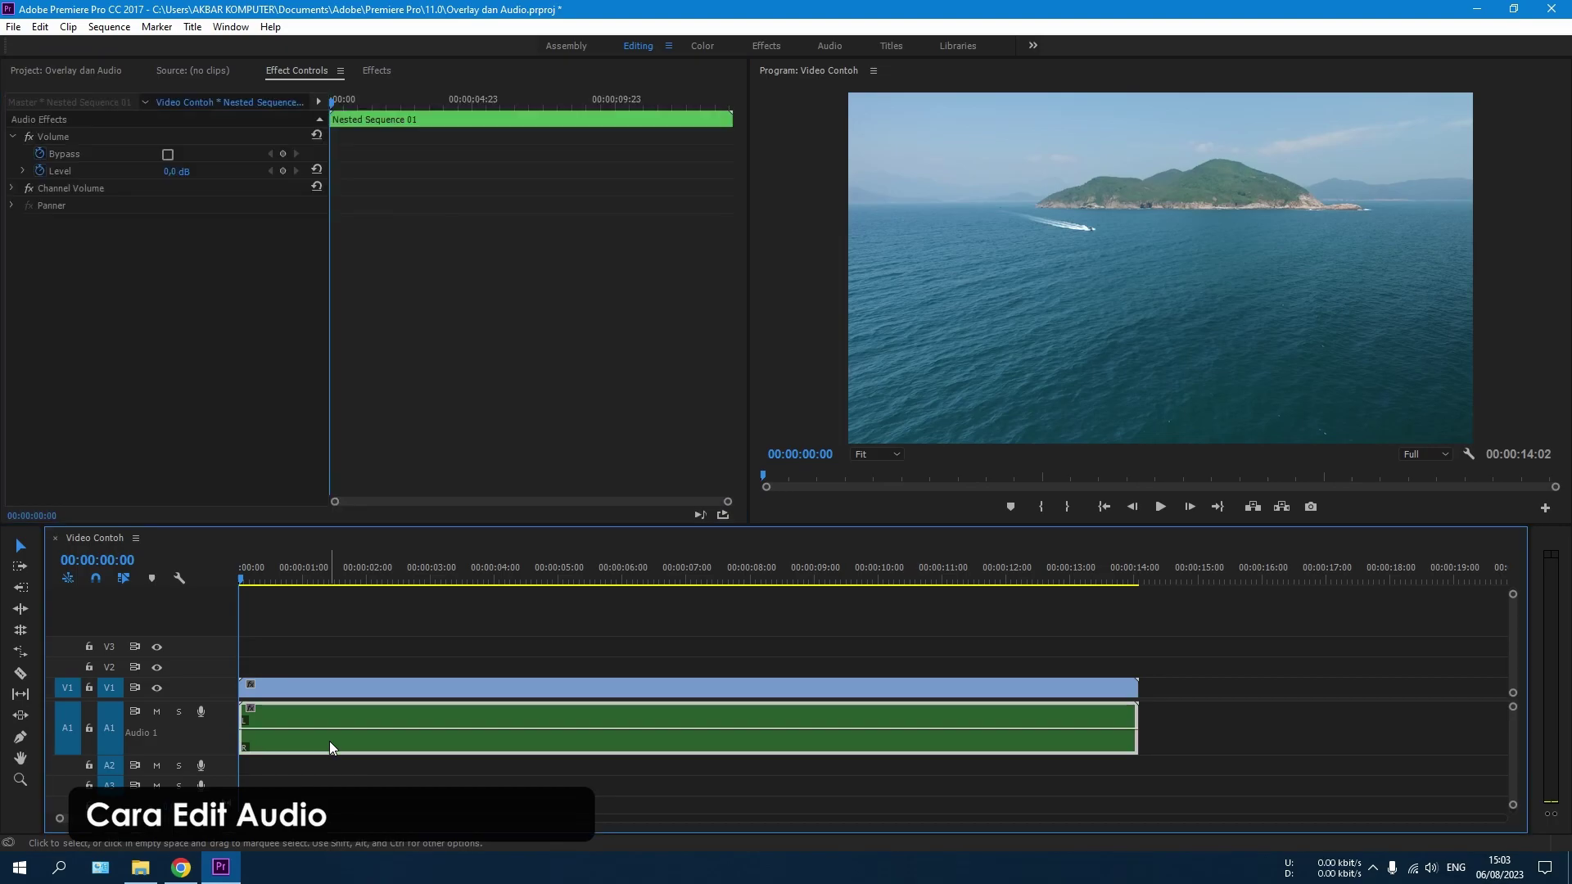
{"action": "left_click_drag", "start_coordinate": [172, 177], "coordinate": [174, 178]}
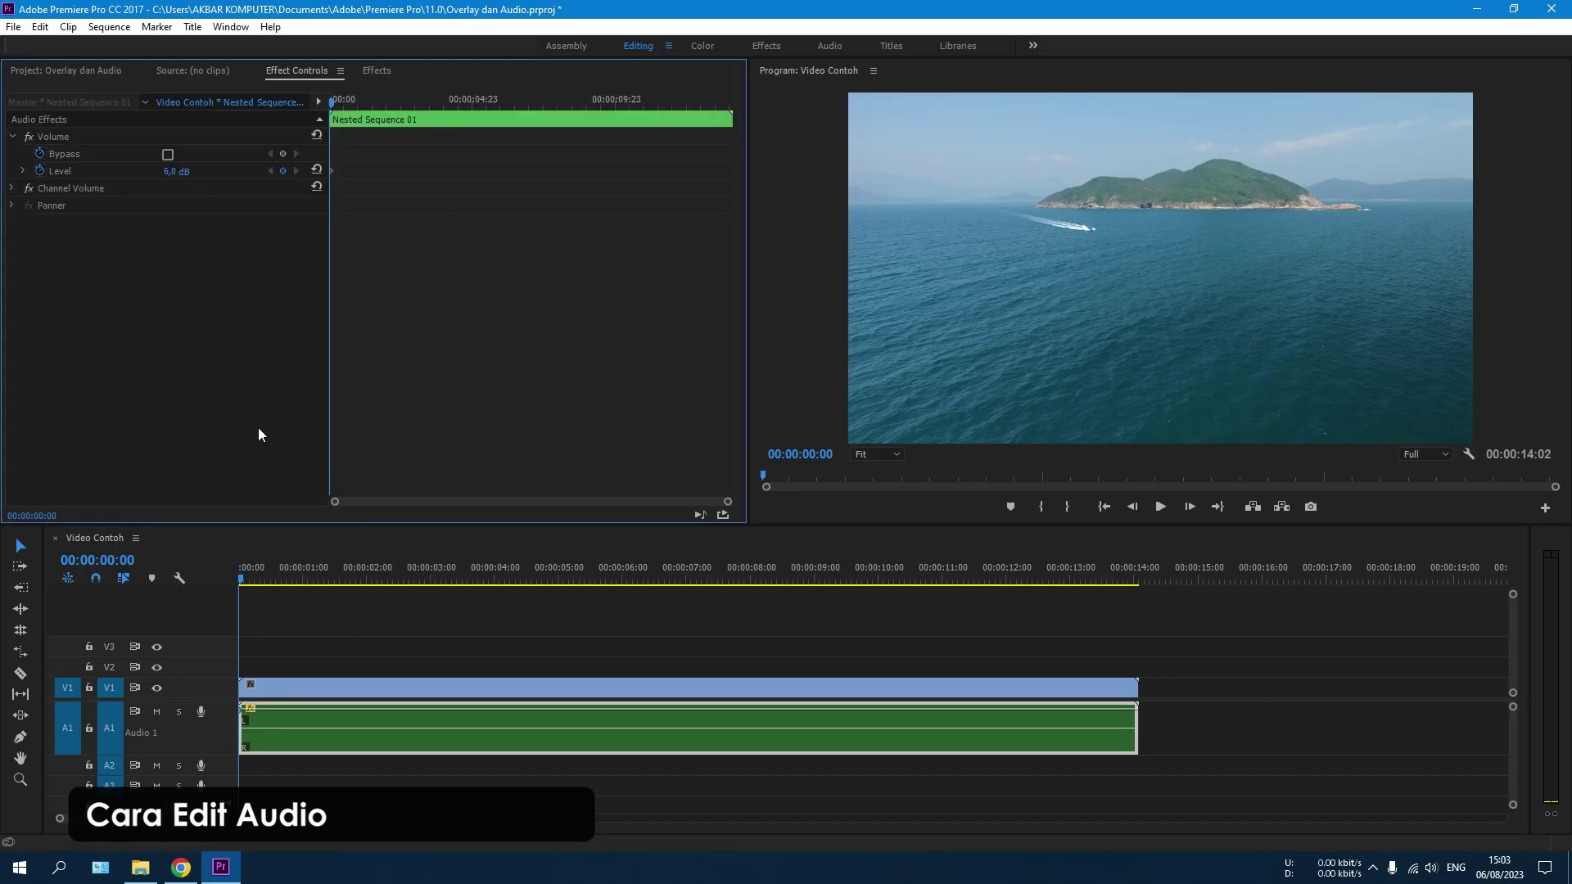
{"action": "left_click", "coordinate": [353, 641]}
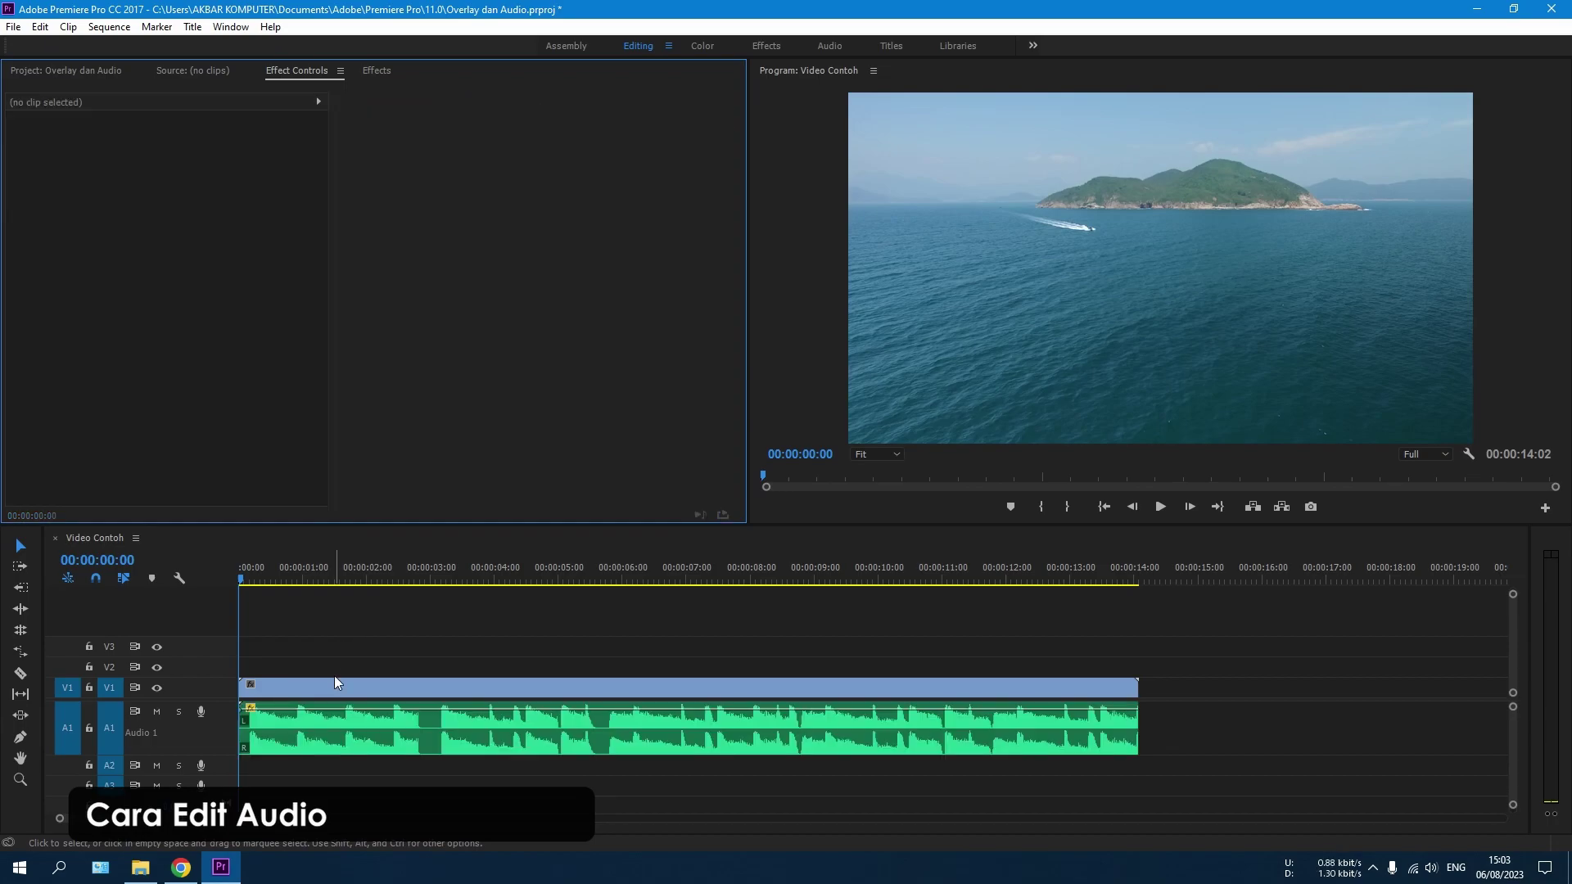
Reset the volume level of the original music clip on track A1 to 0 dB.
{"action": "left_click", "coordinate": [327, 729]}
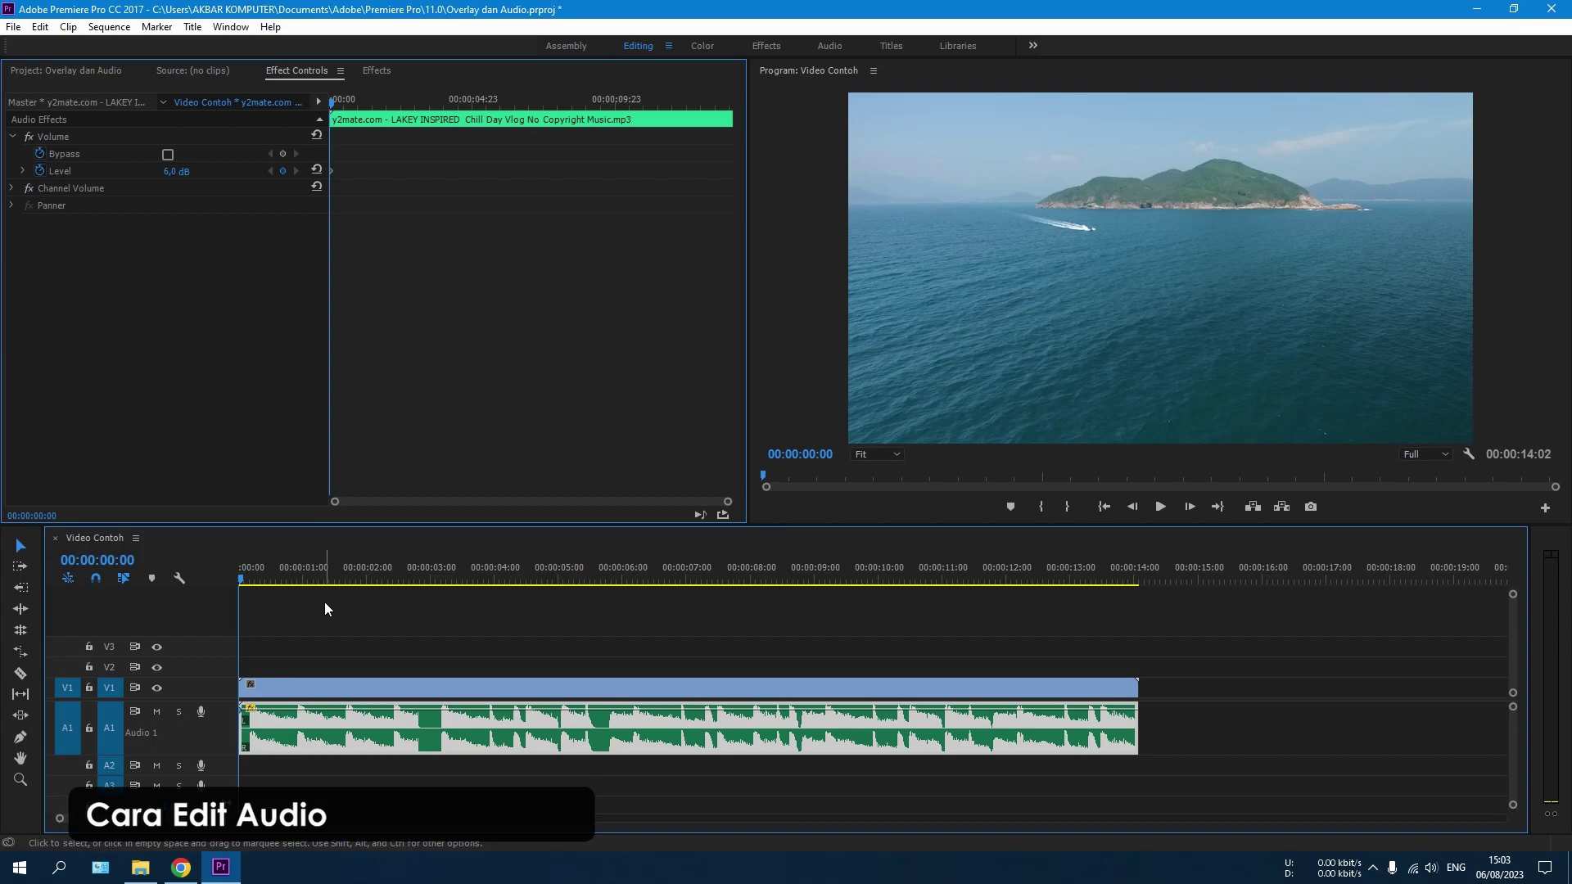
{"action": "left_click", "coordinate": [307, 651]}
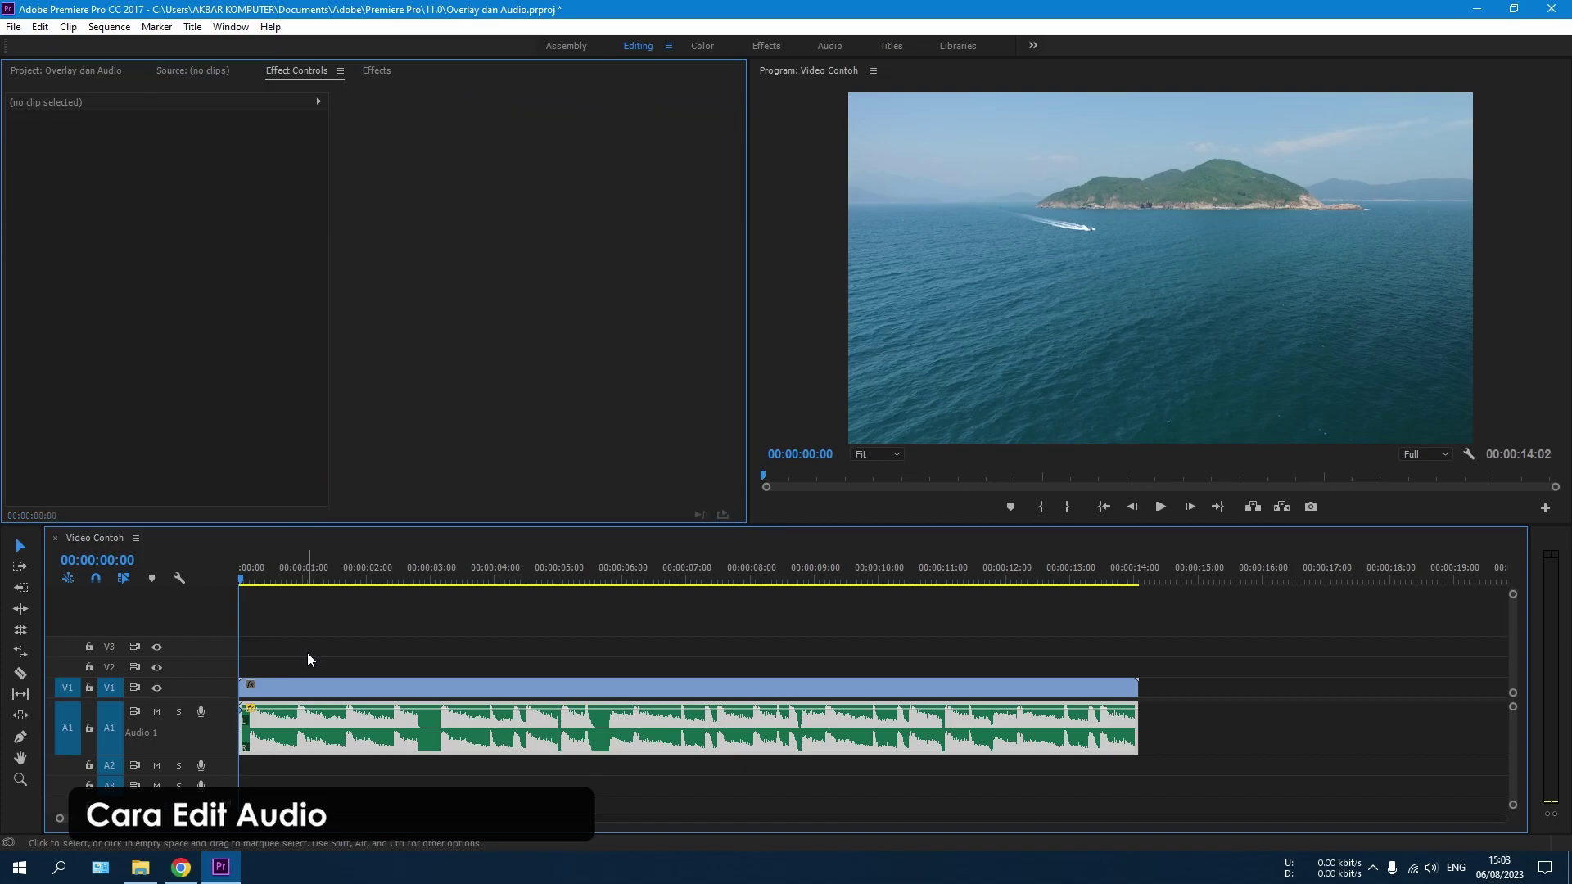
{"action": "left_click", "coordinate": [302, 743]}
{"action": "left_click", "coordinate": [176, 171]}
{"action": "type", "text": "0"}
{"action": "key", "text": "Return"}
Set the music clip's volume level to -15 dB and deselect the clip.
{"action": "left_click", "coordinate": [186, 172]}
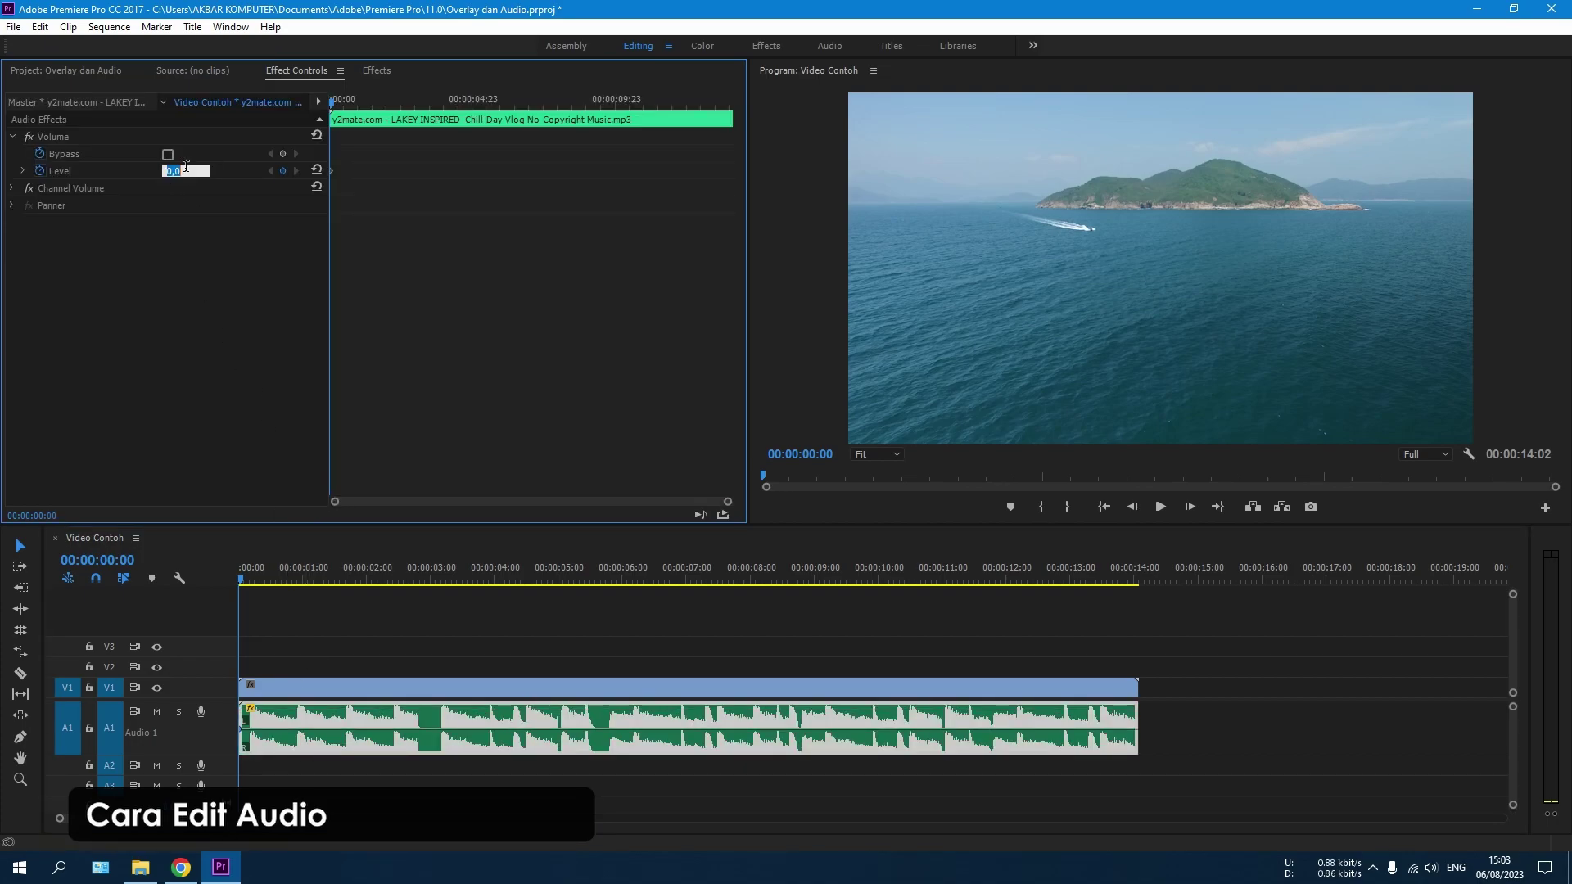
{"action": "type", "text": "-15,0"}
{"action": "key", "text": "Return"}
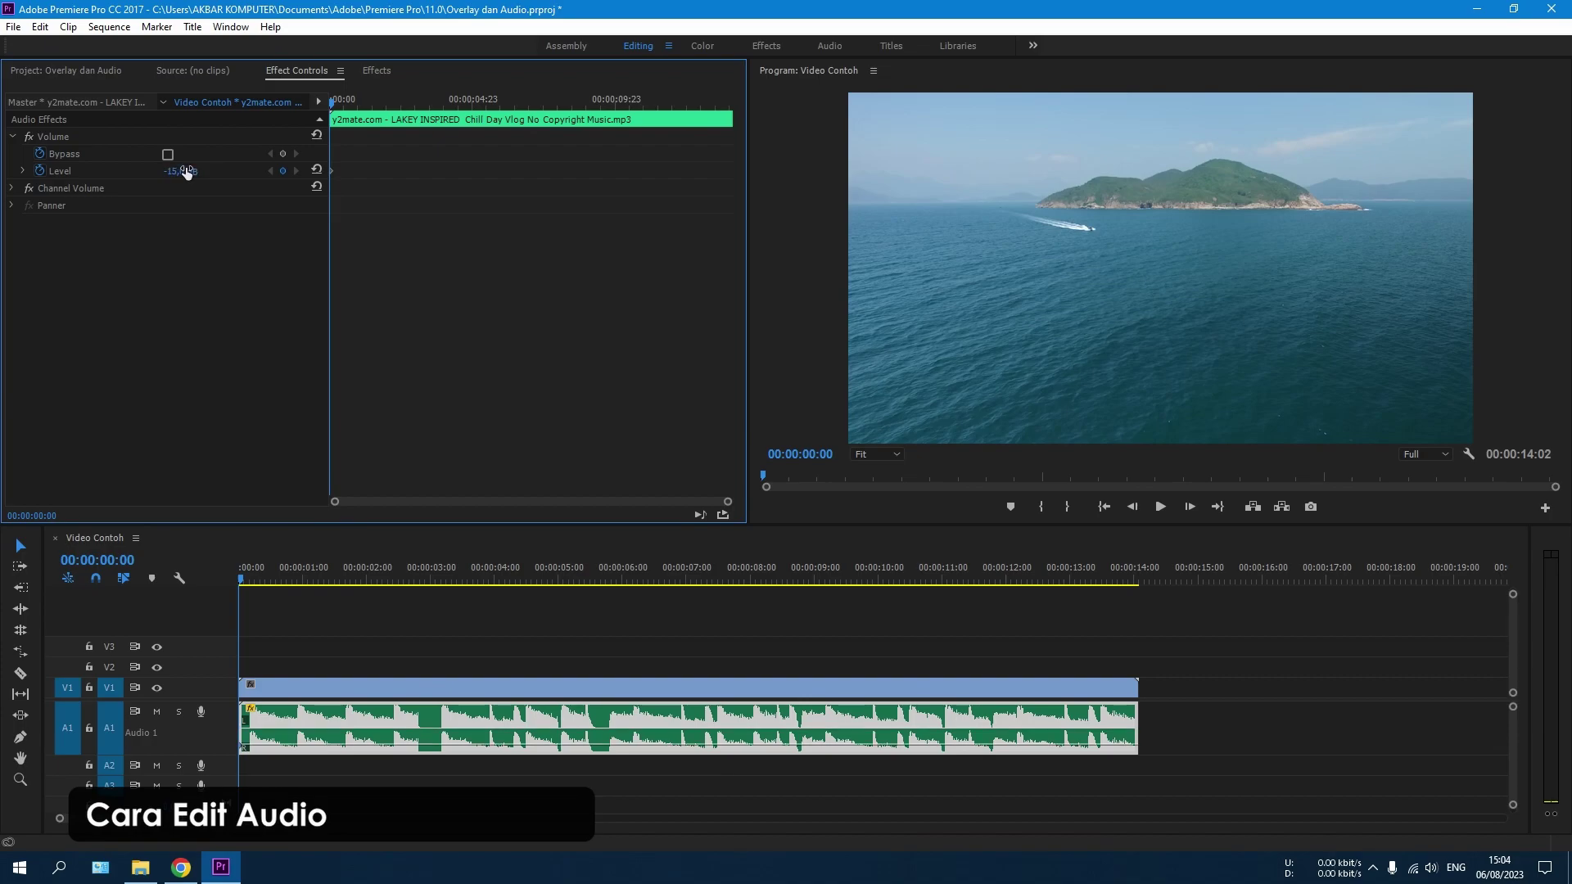
{"action": "left_click", "coordinate": [302, 637]}
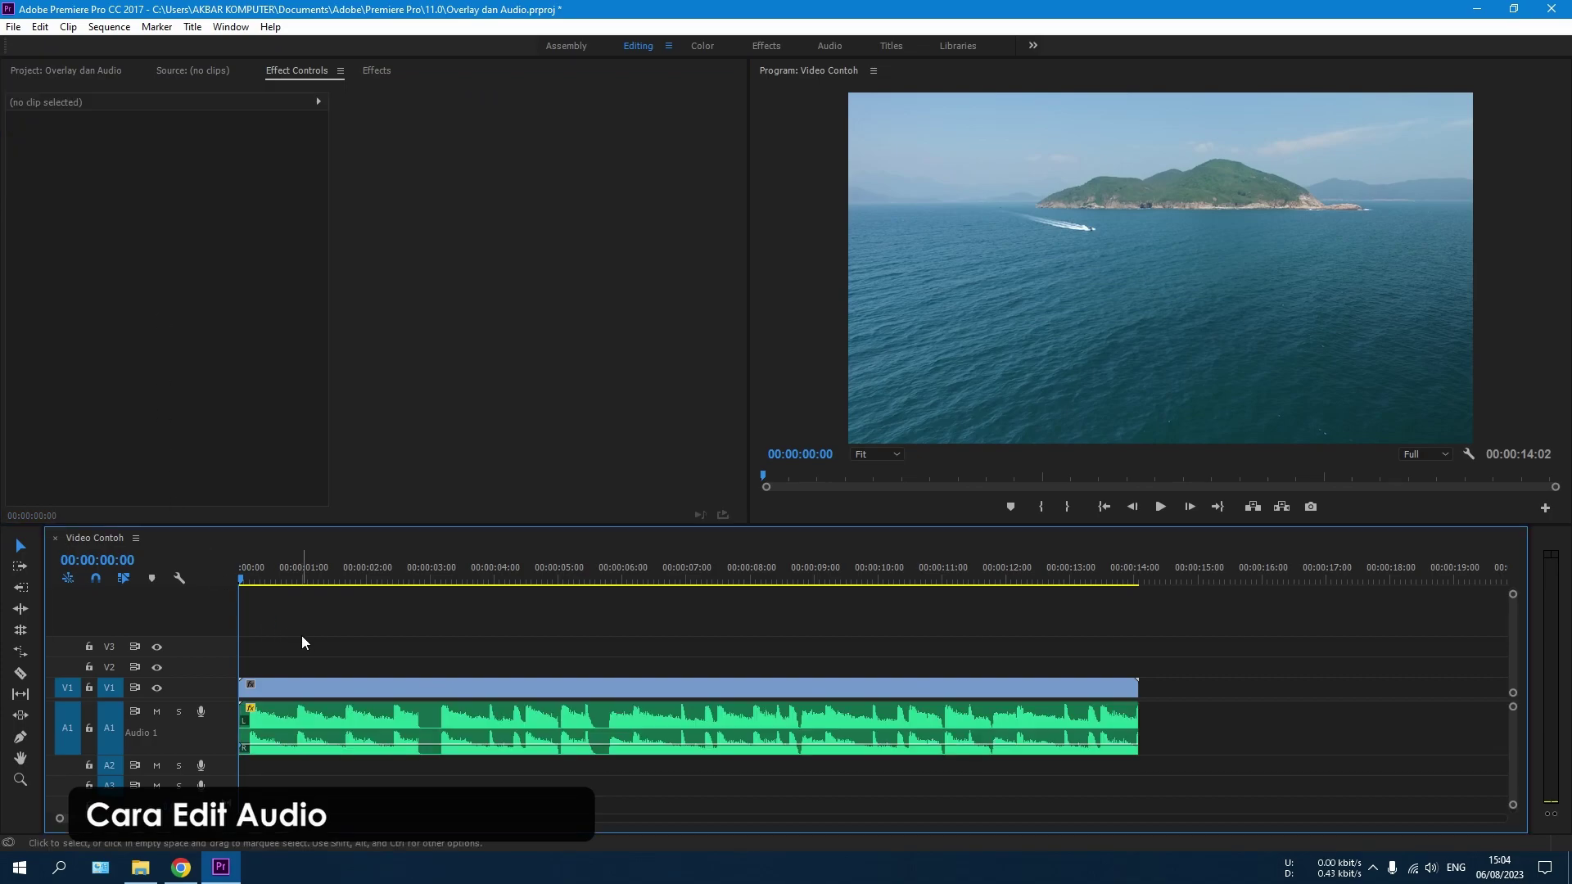
Set the music clip's volume level to 0 dB and move its level keyframe to about 00:00:01:06.
{"action": "left_click", "coordinate": [302, 724]}
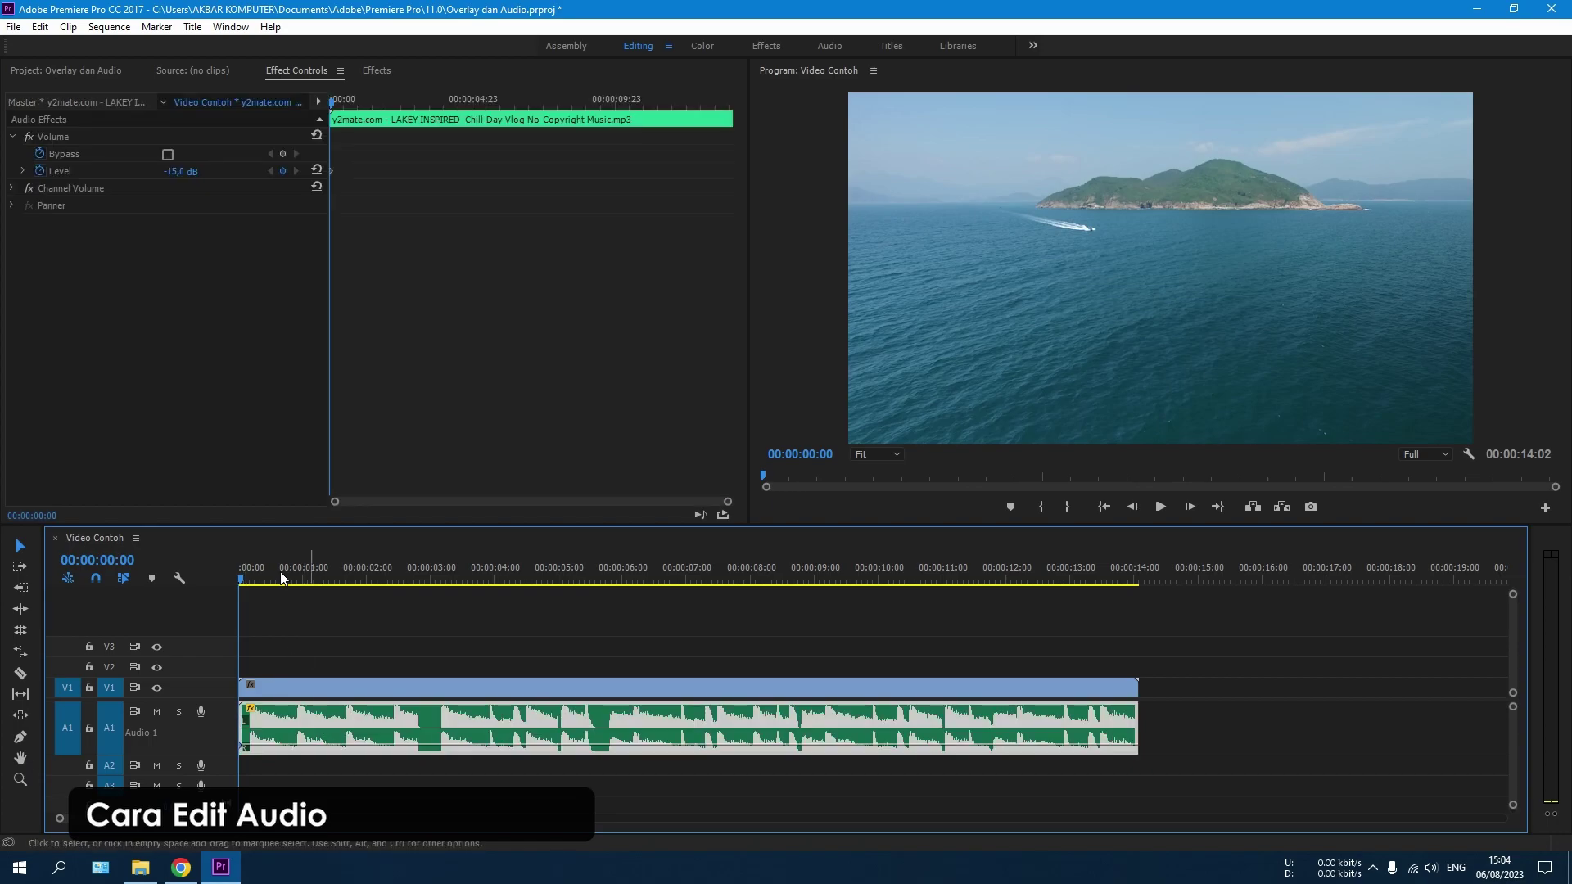
{"action": "left_click", "coordinate": [186, 168]}
{"action": "type", "text": "0"}
{"action": "left_click", "coordinate": [217, 262]}
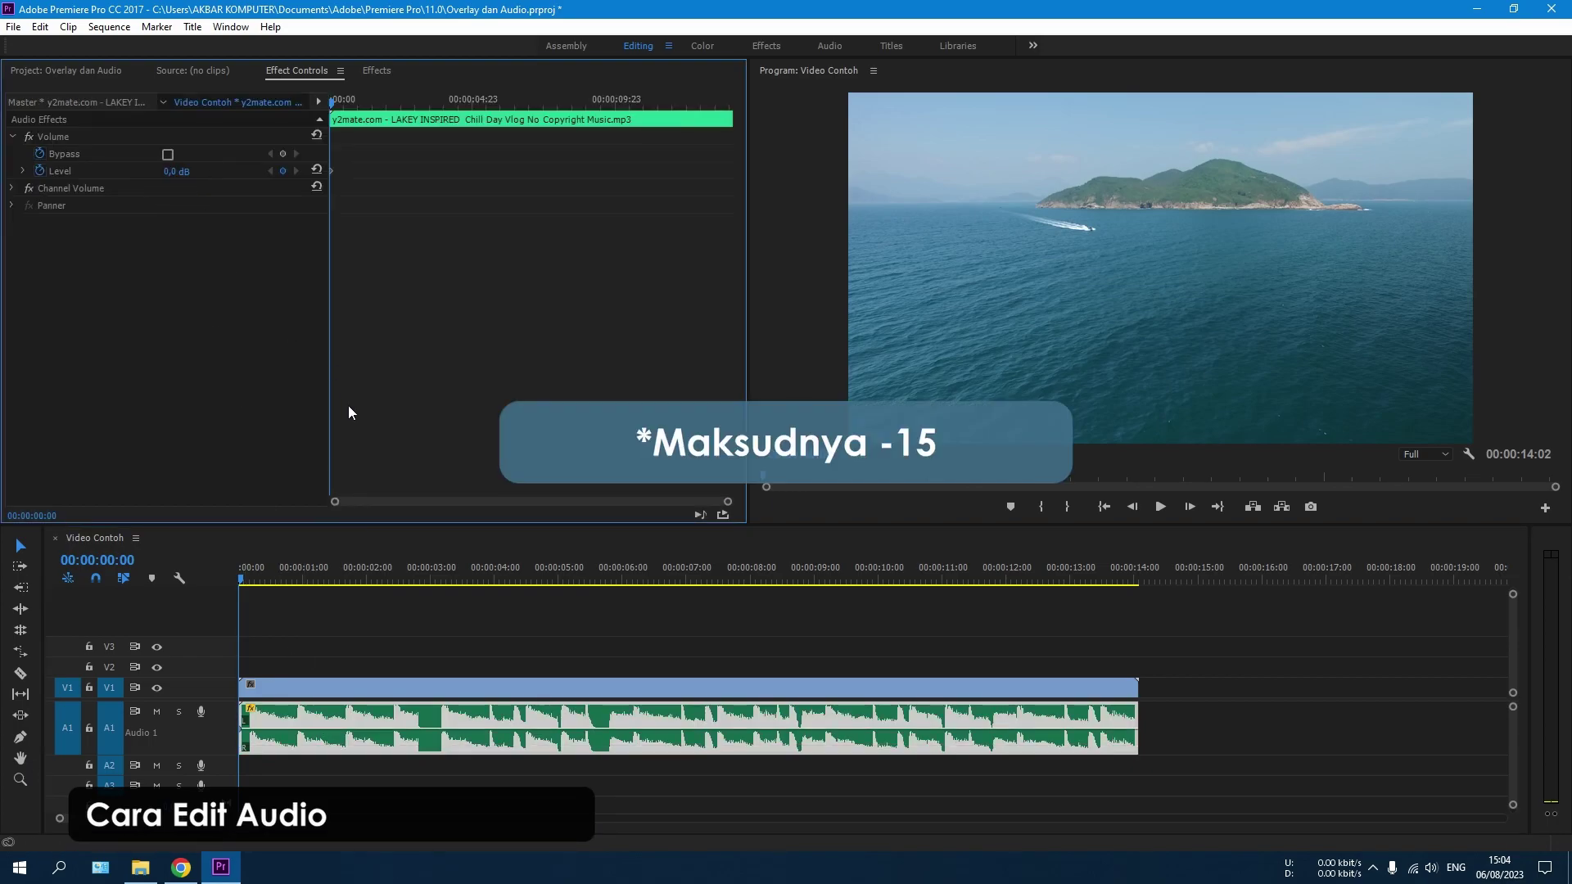
{"action": "left_click_drag", "start_coordinate": [332, 171], "coordinate": [365, 170]}
{"action": "left_click", "coordinate": [405, 102]}
{"action": "left_click", "coordinate": [370, 105]}
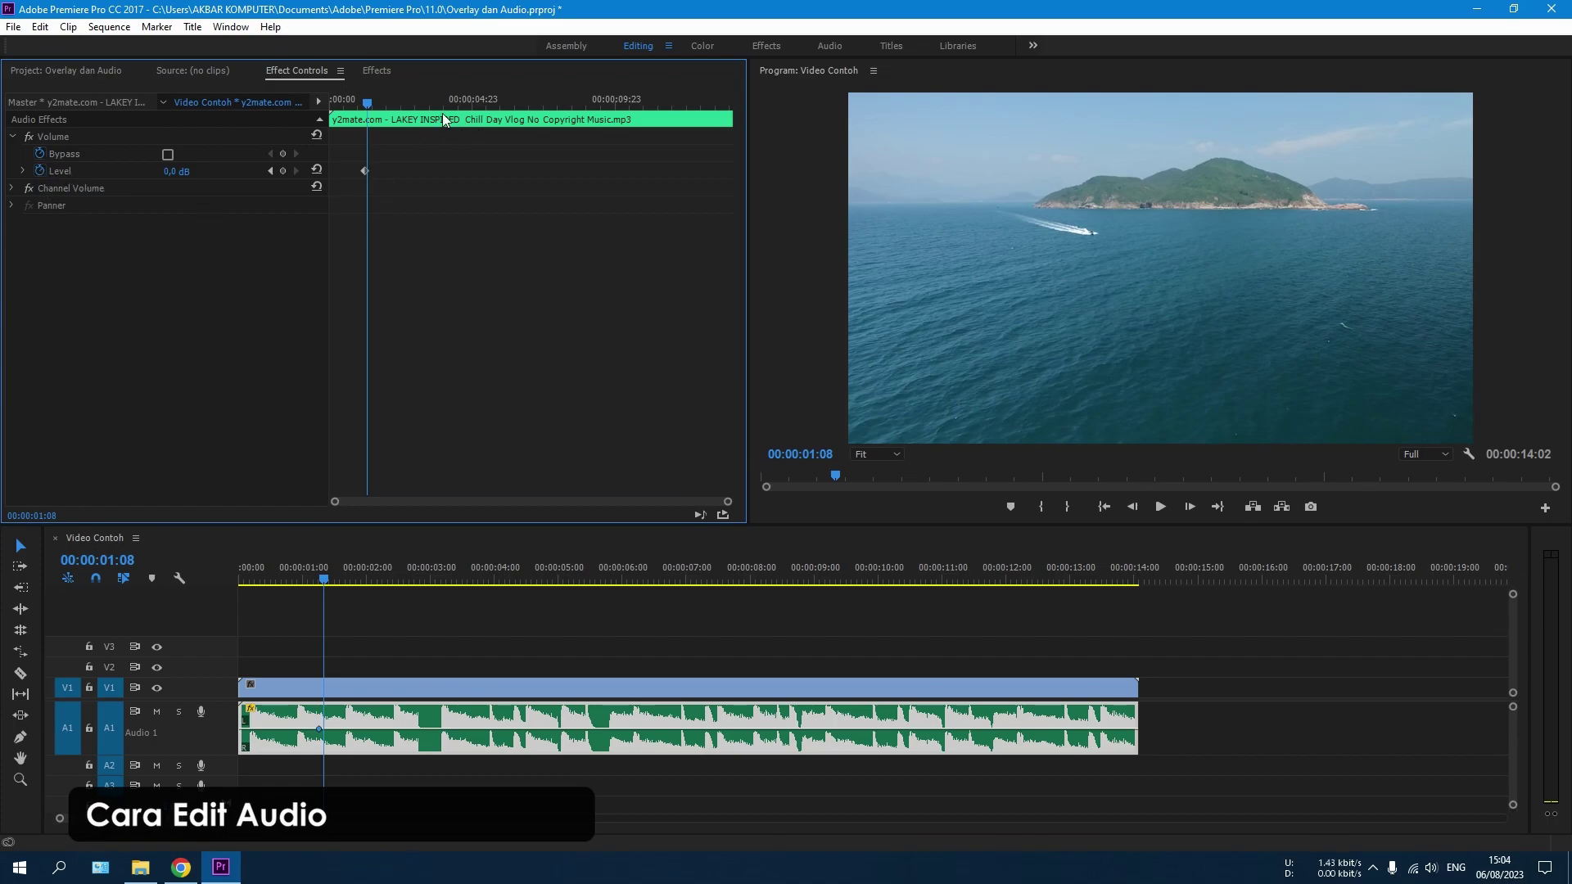
Add a second volume level keyframe at 00:00:02:00 and set it to -15 dB.
{"action": "left_click", "coordinate": [388, 105]}
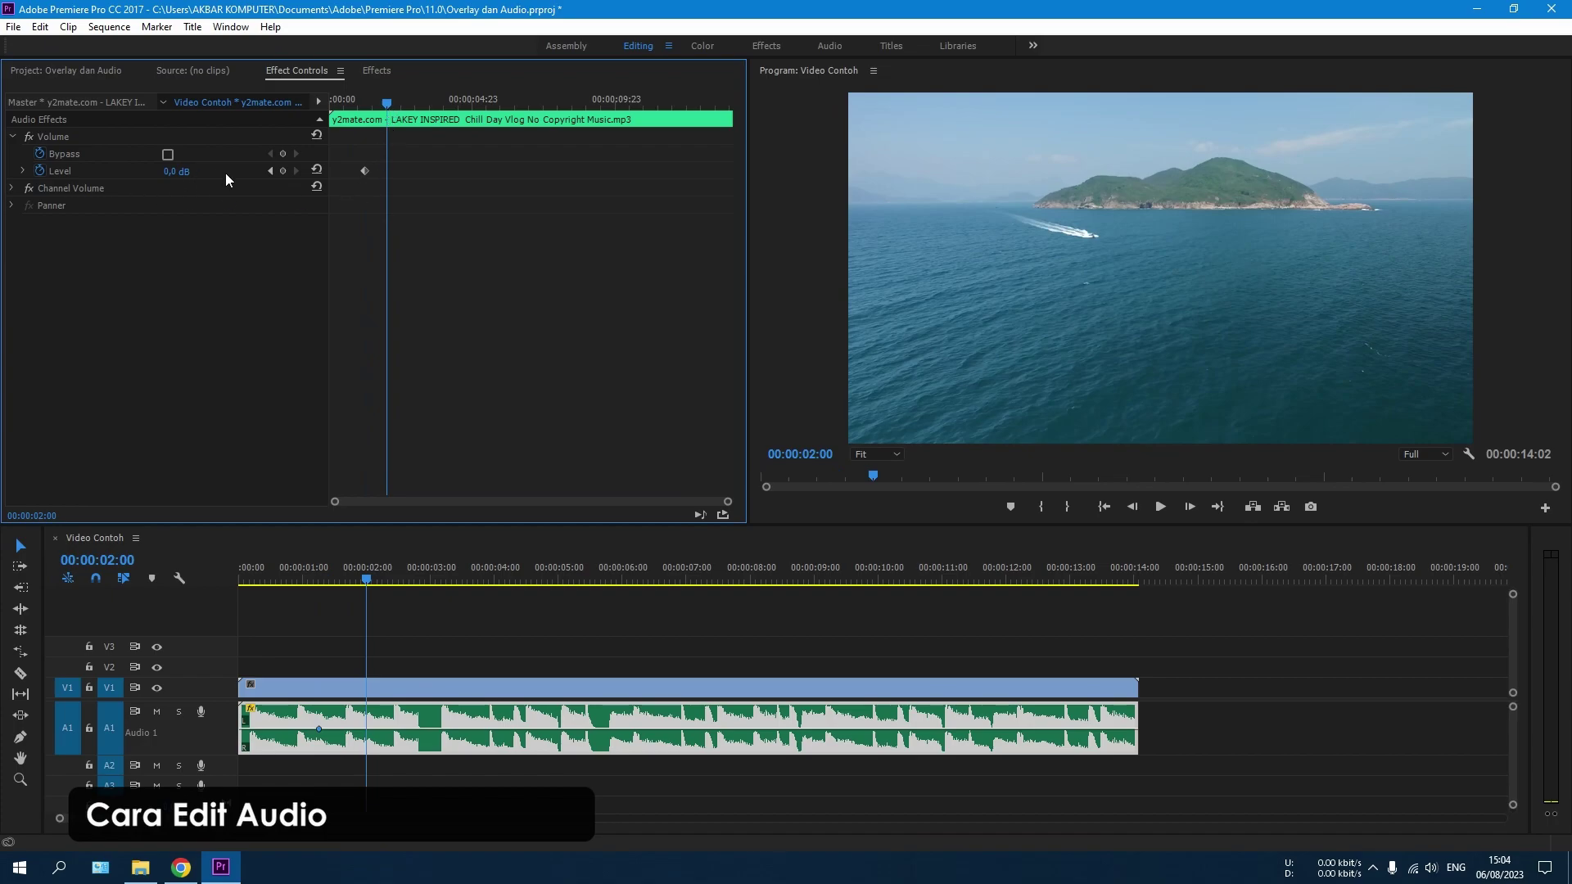
{"action": "left_click", "coordinate": [283, 170]}
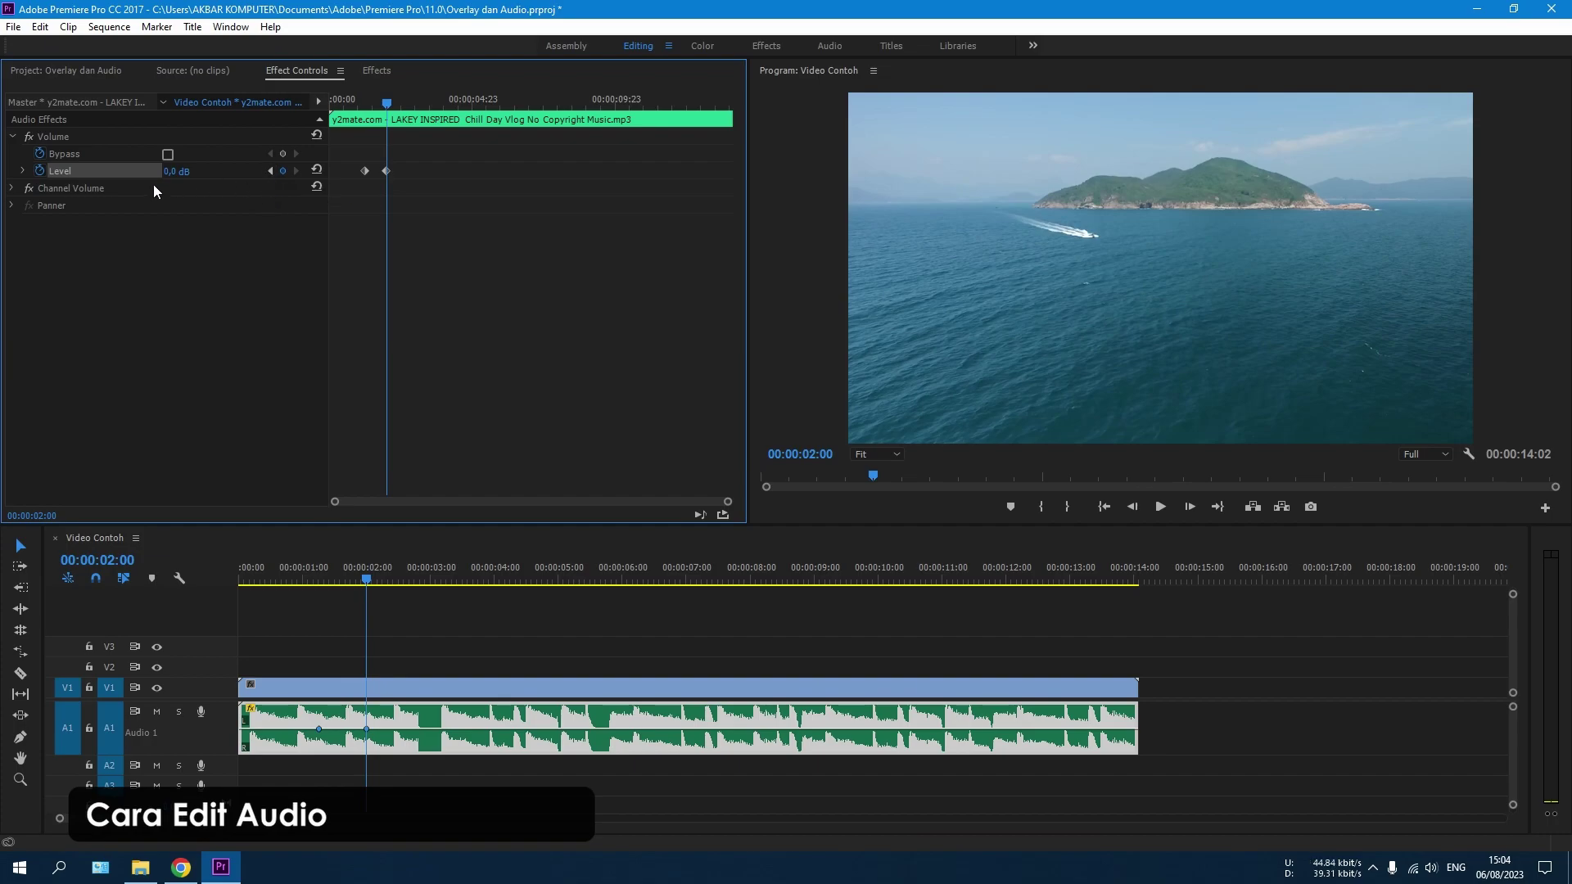
{"action": "left_click", "coordinate": [176, 171]}
{"action": "type", "text": "-15"}
{"action": "key", "text": "Return"}
{"action": "left_click", "coordinate": [321, 665]}
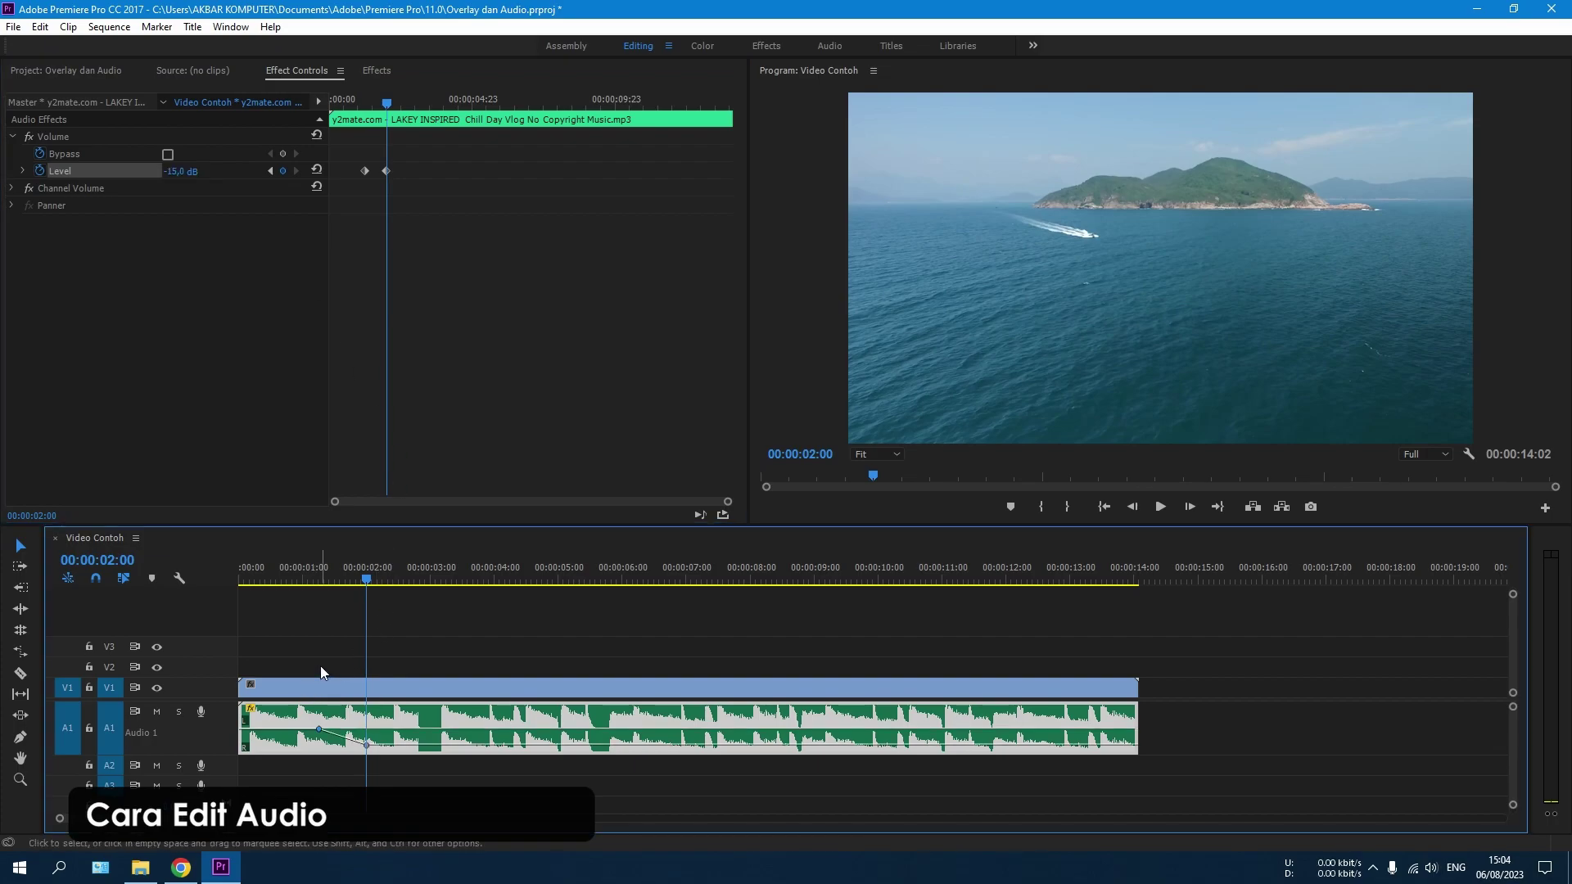
{"action": "left_click", "coordinate": [319, 743]}
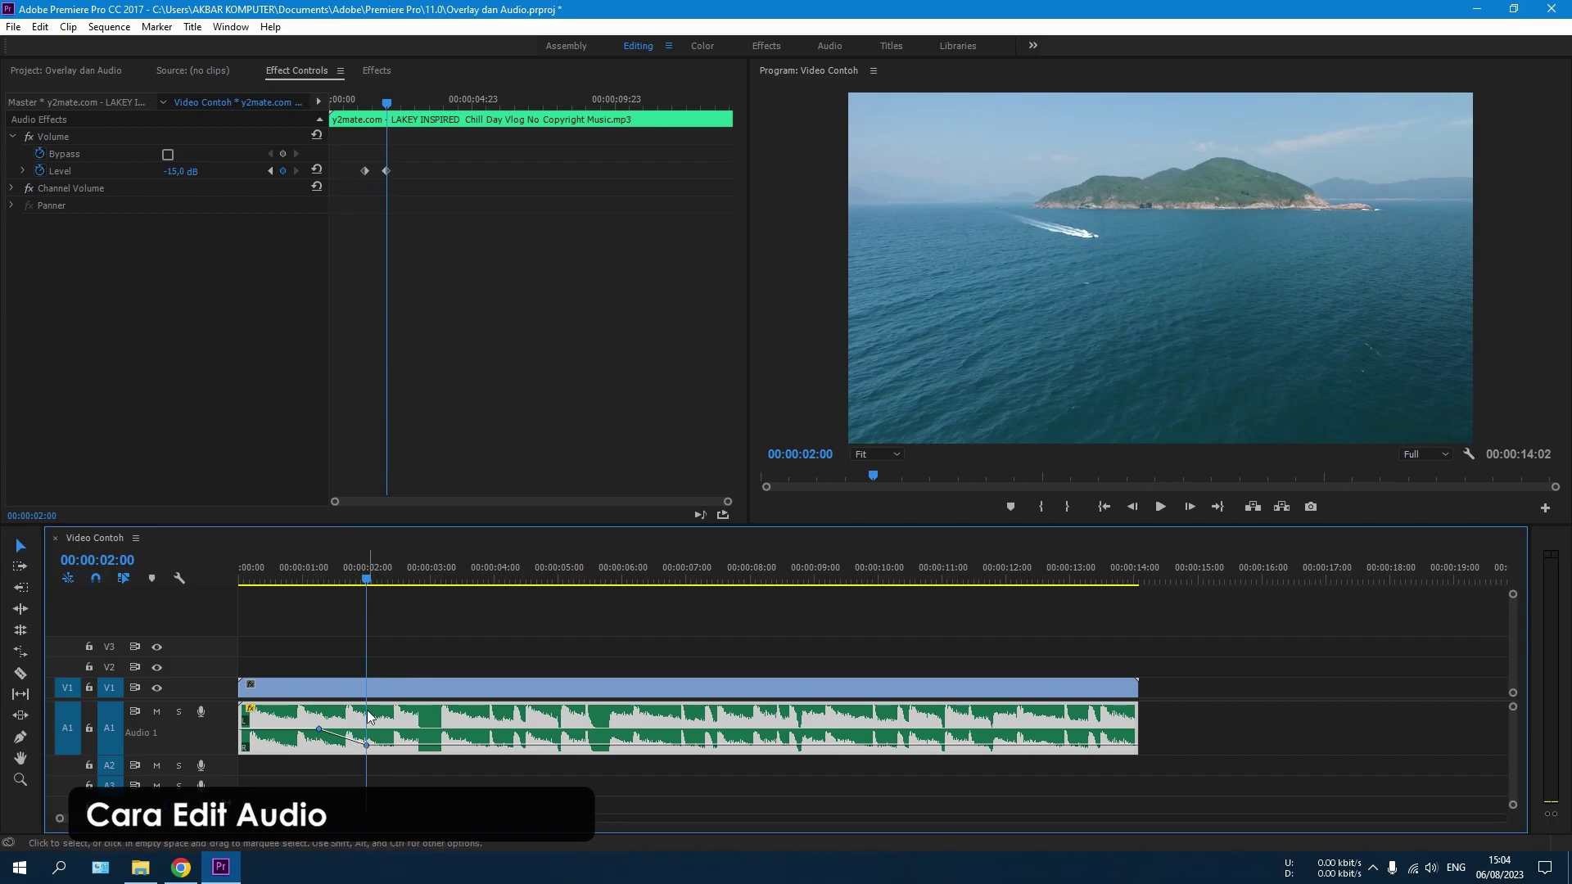
Deselect the music clip and play the sequence from the start to check the volume drop.
{"action": "left_click", "coordinate": [339, 631]}
{"action": "left_click_drag", "start_coordinate": [300, 577], "coordinate": [224, 583]}
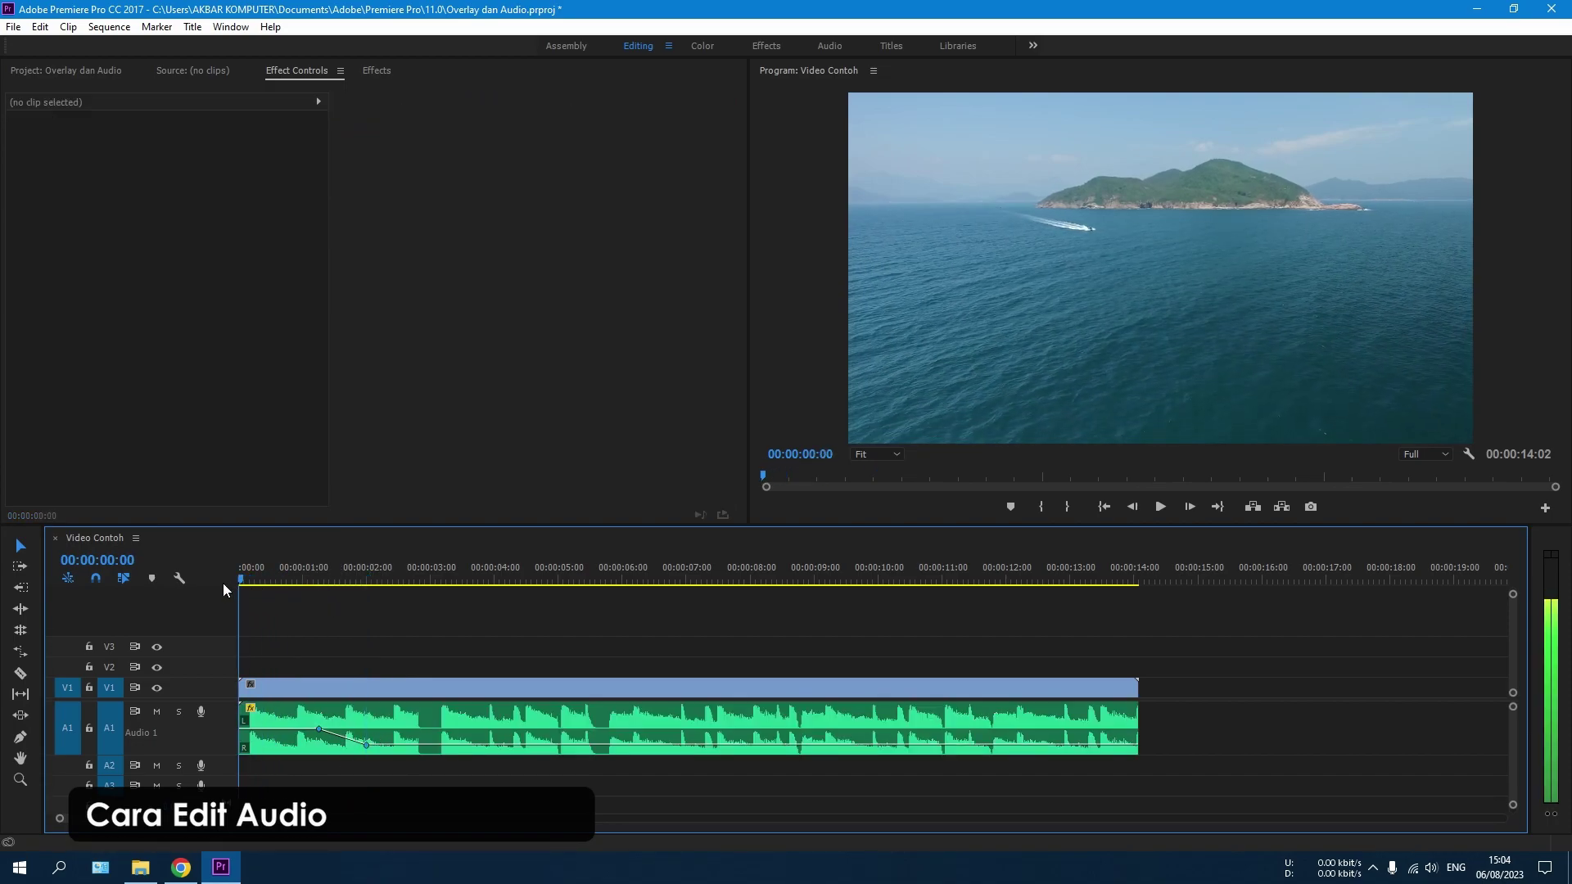
{"action": "key", "text": "space"}
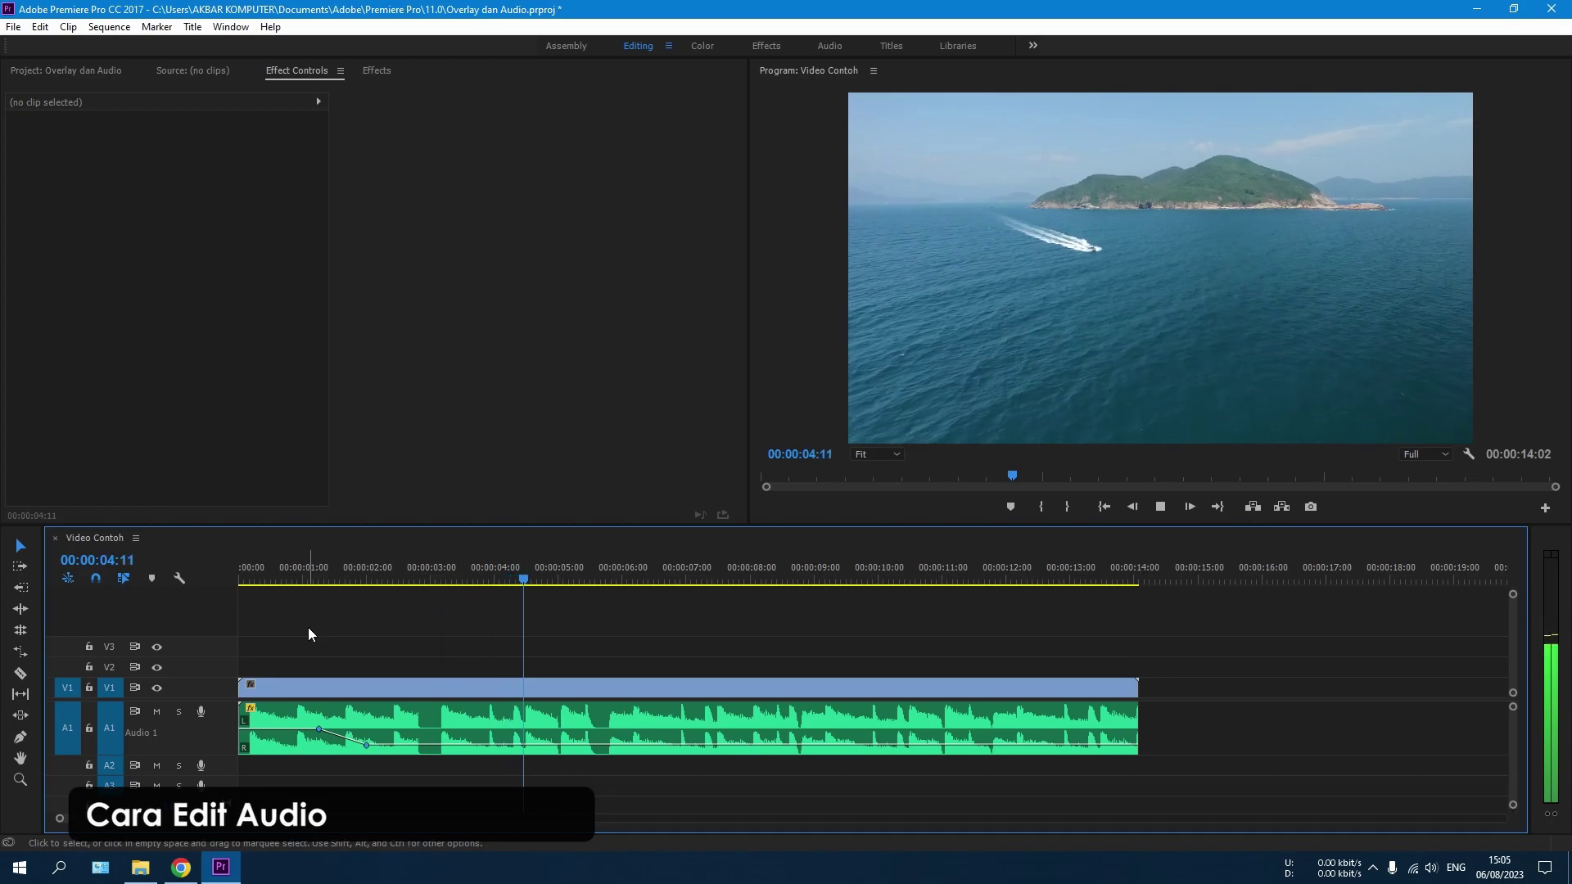
{"action": "key", "text": "space"}
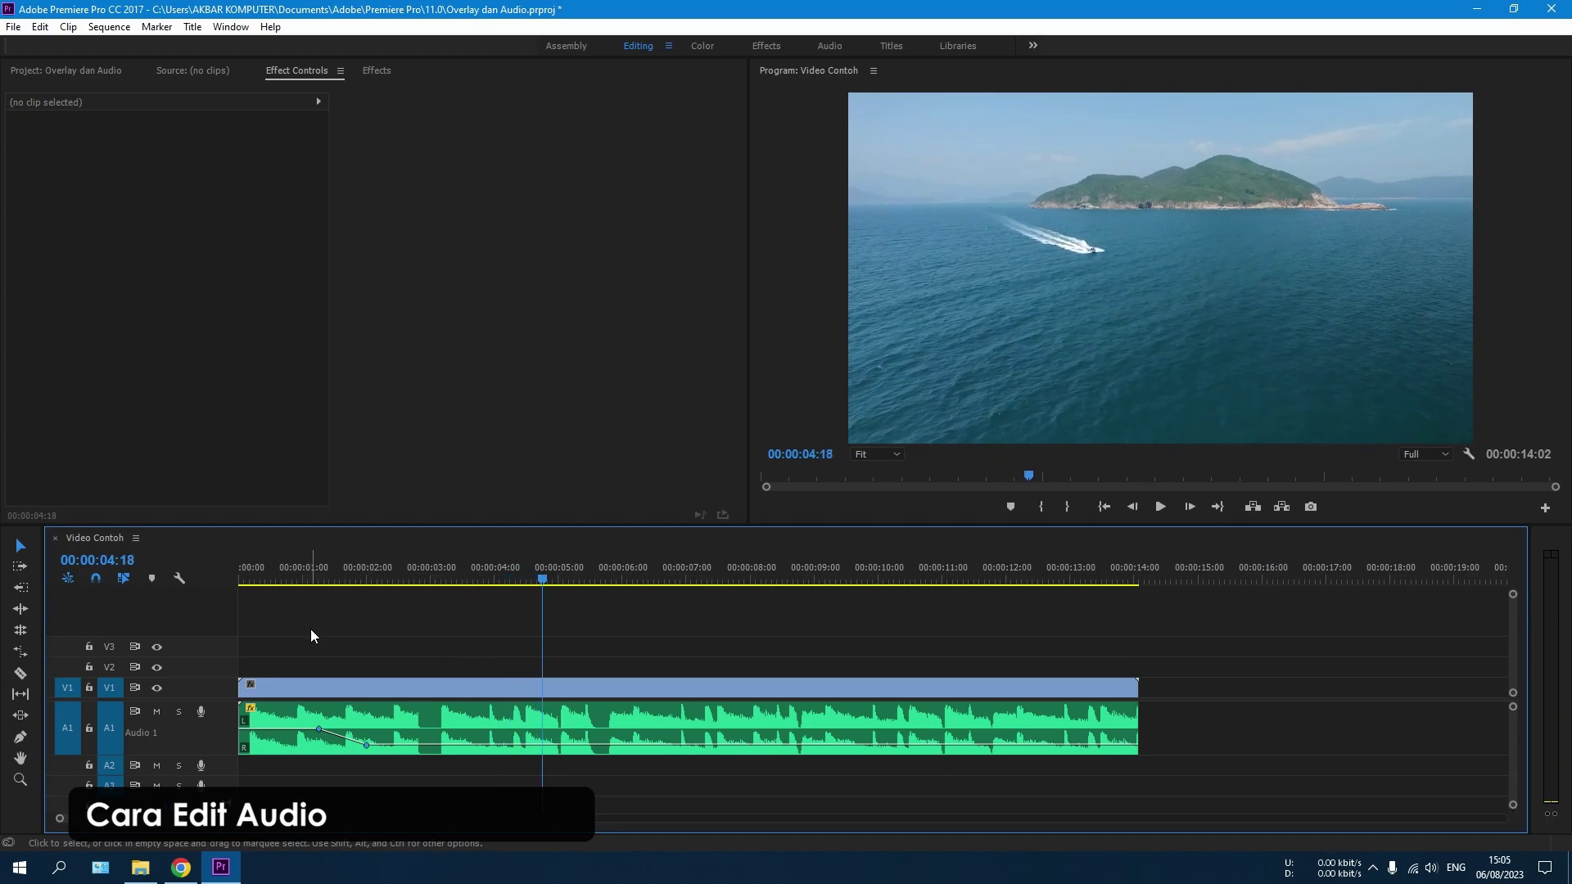
Move the music clip's -15 dB level keyframe closer to the 0 dB keyframe to shorten the fade, leaving the clip deselected.
{"action": "left_click", "coordinate": [311, 570]}
{"action": "left_click", "coordinate": [330, 720]}
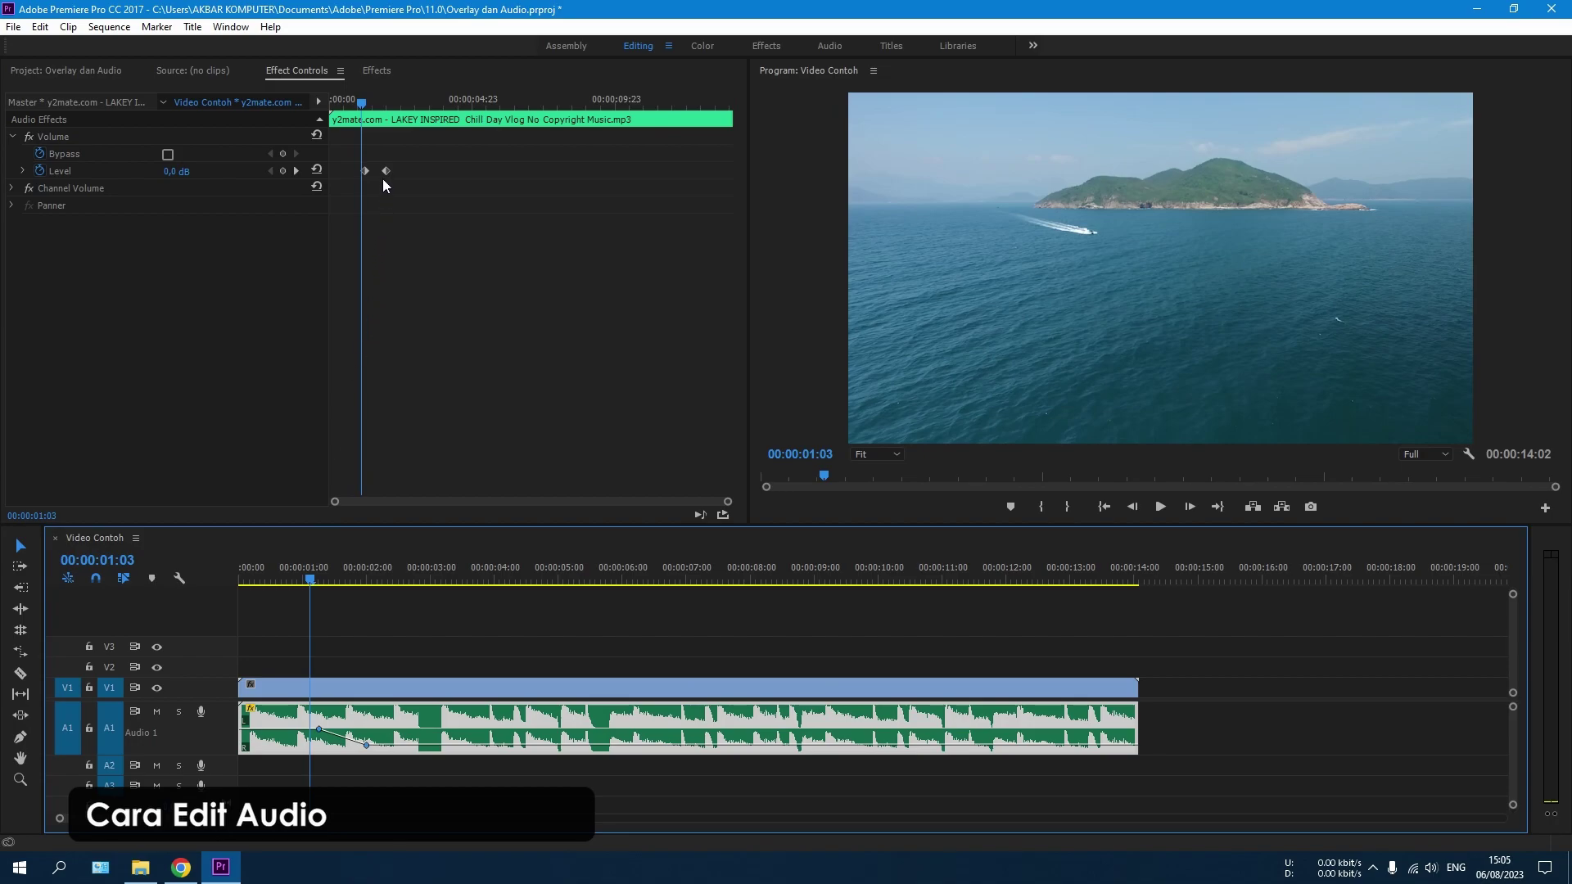
{"action": "left_click_drag", "start_coordinate": [385, 170], "coordinate": [377, 171]}
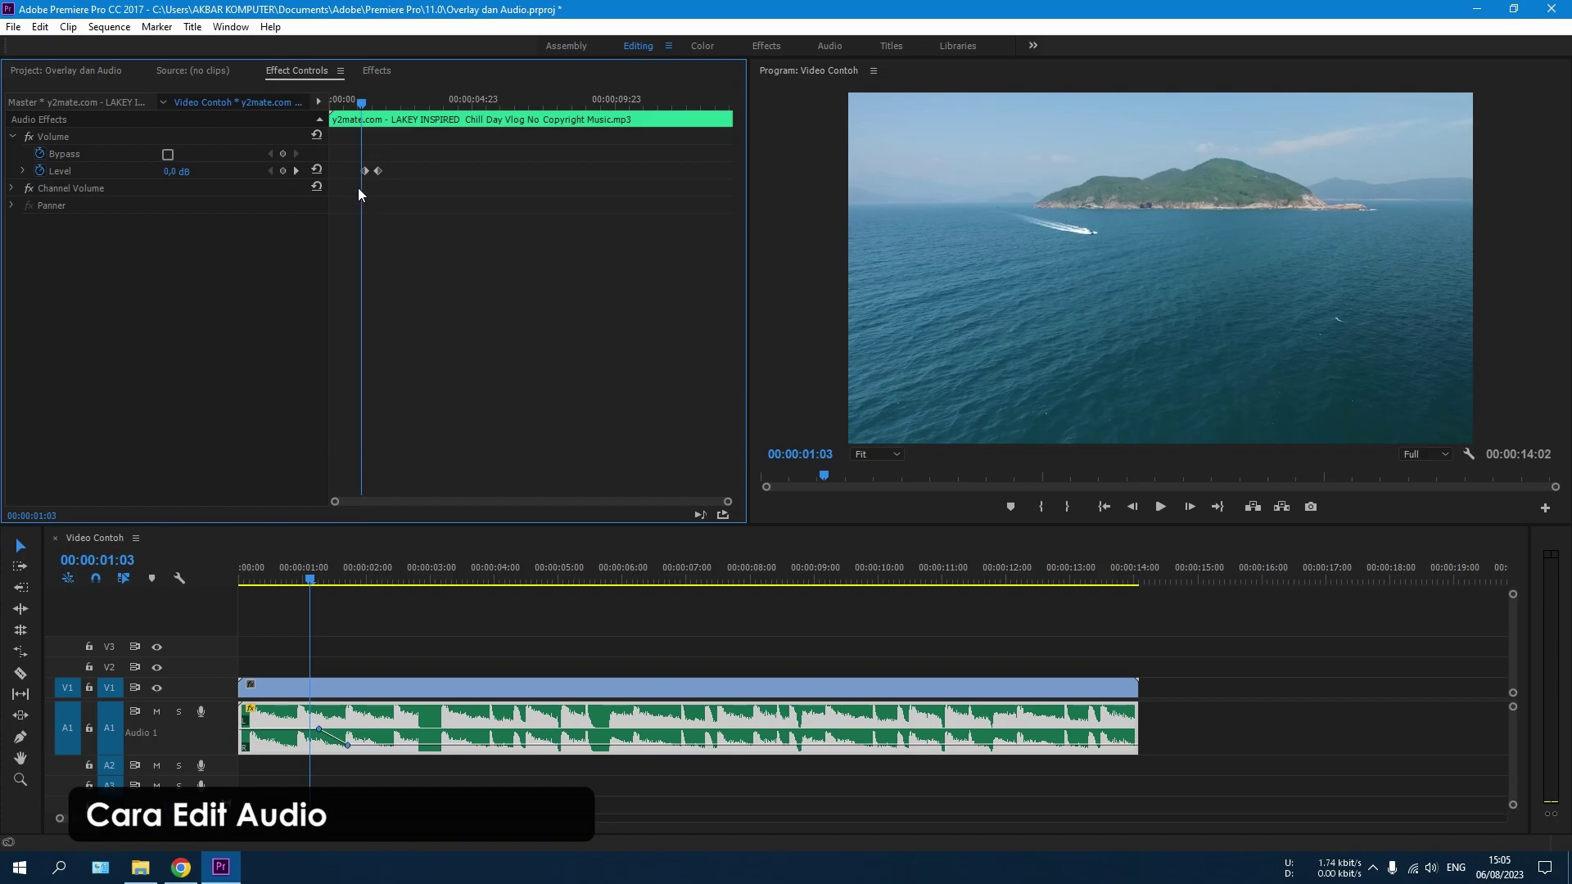
{"action": "left_click_drag", "start_coordinate": [375, 173], "coordinate": [381, 170]}
{"action": "left_click", "coordinate": [456, 650]}
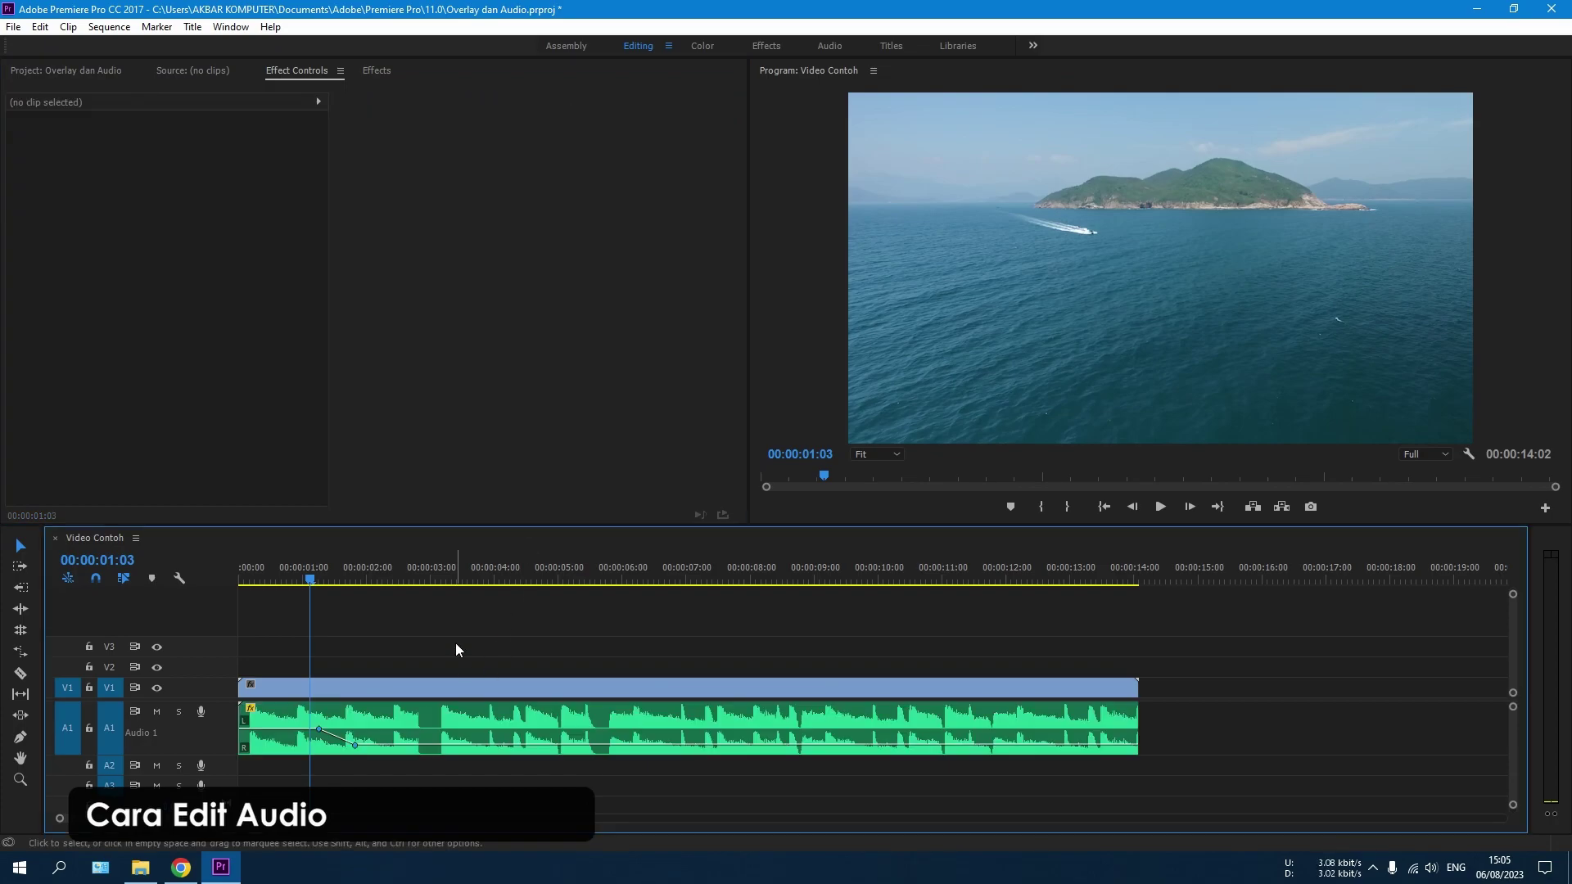
Select the music clip and expand its Channel Volume settings.
{"action": "left_click", "coordinate": [411, 718]}
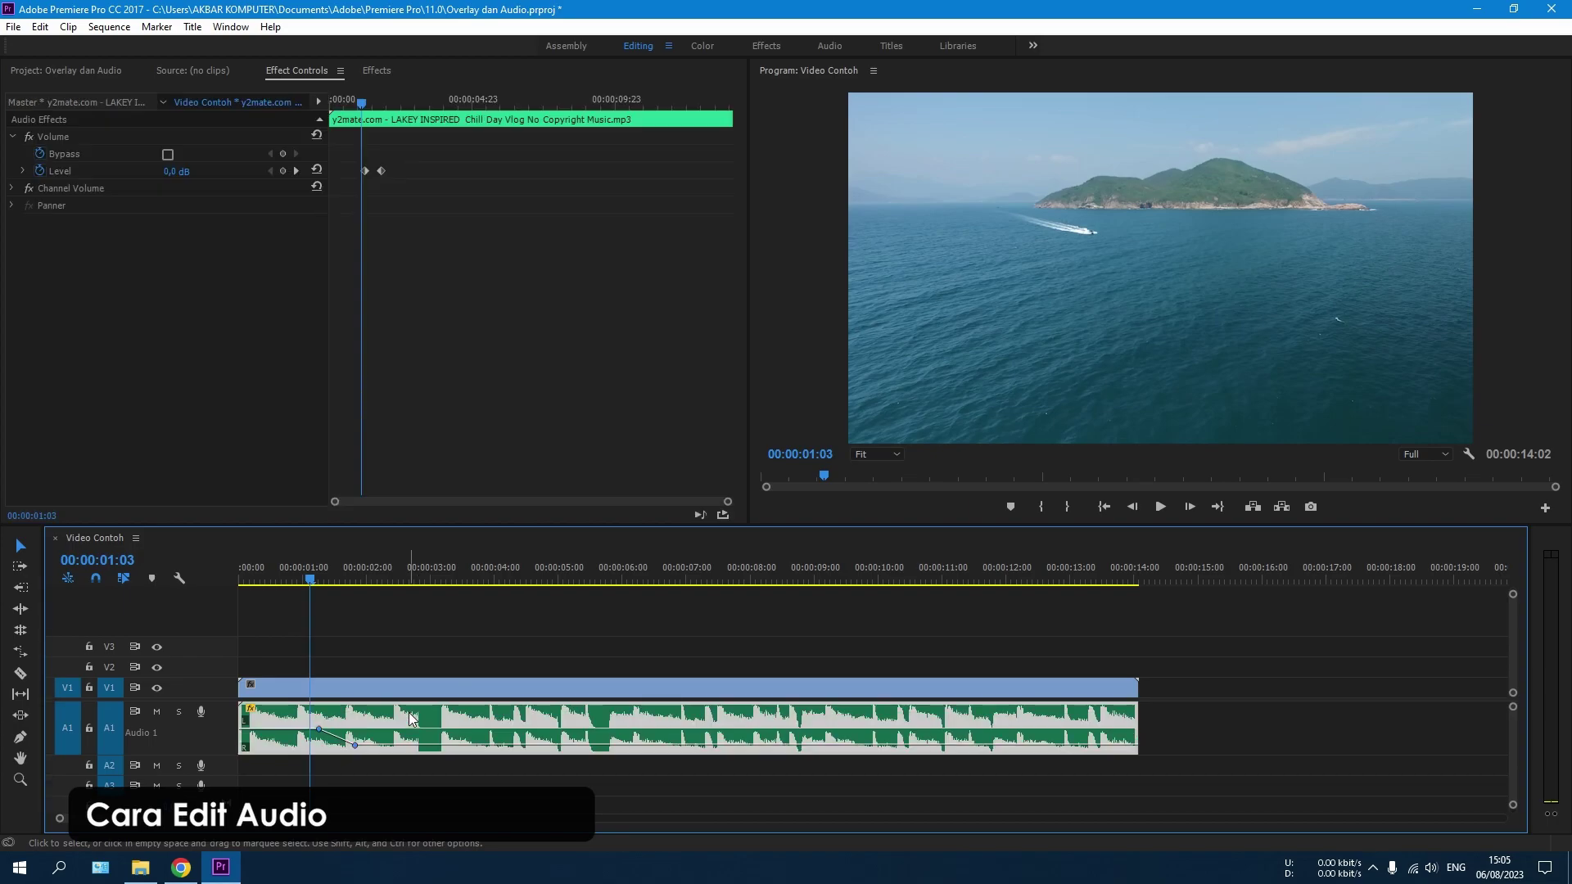
{"action": "left_click", "coordinate": [11, 188]}
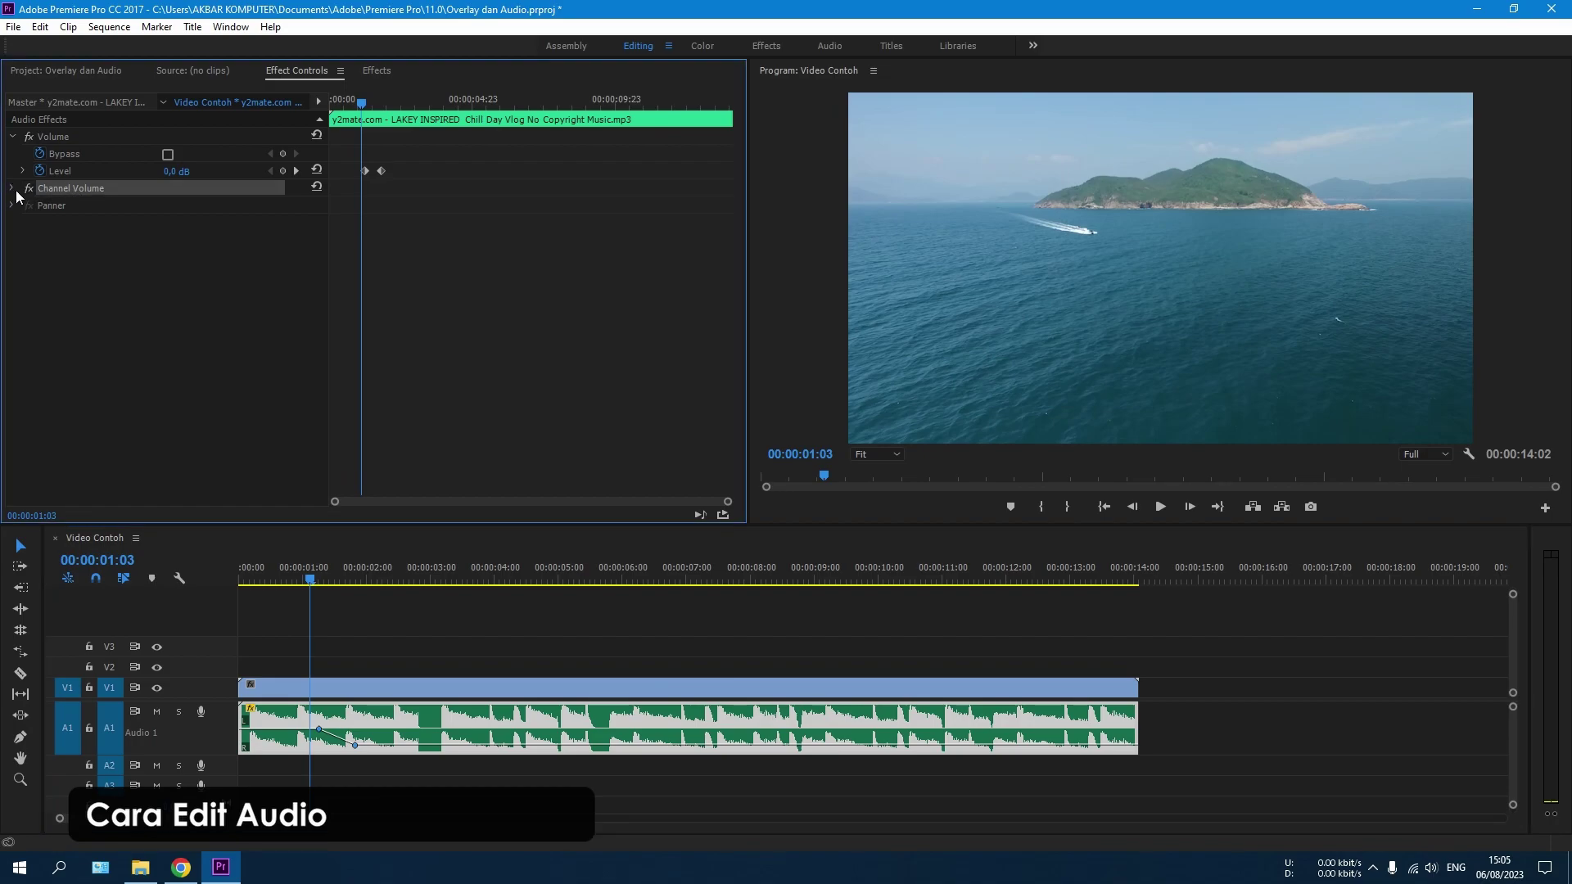
{"action": "left_click", "coordinate": [159, 256]}
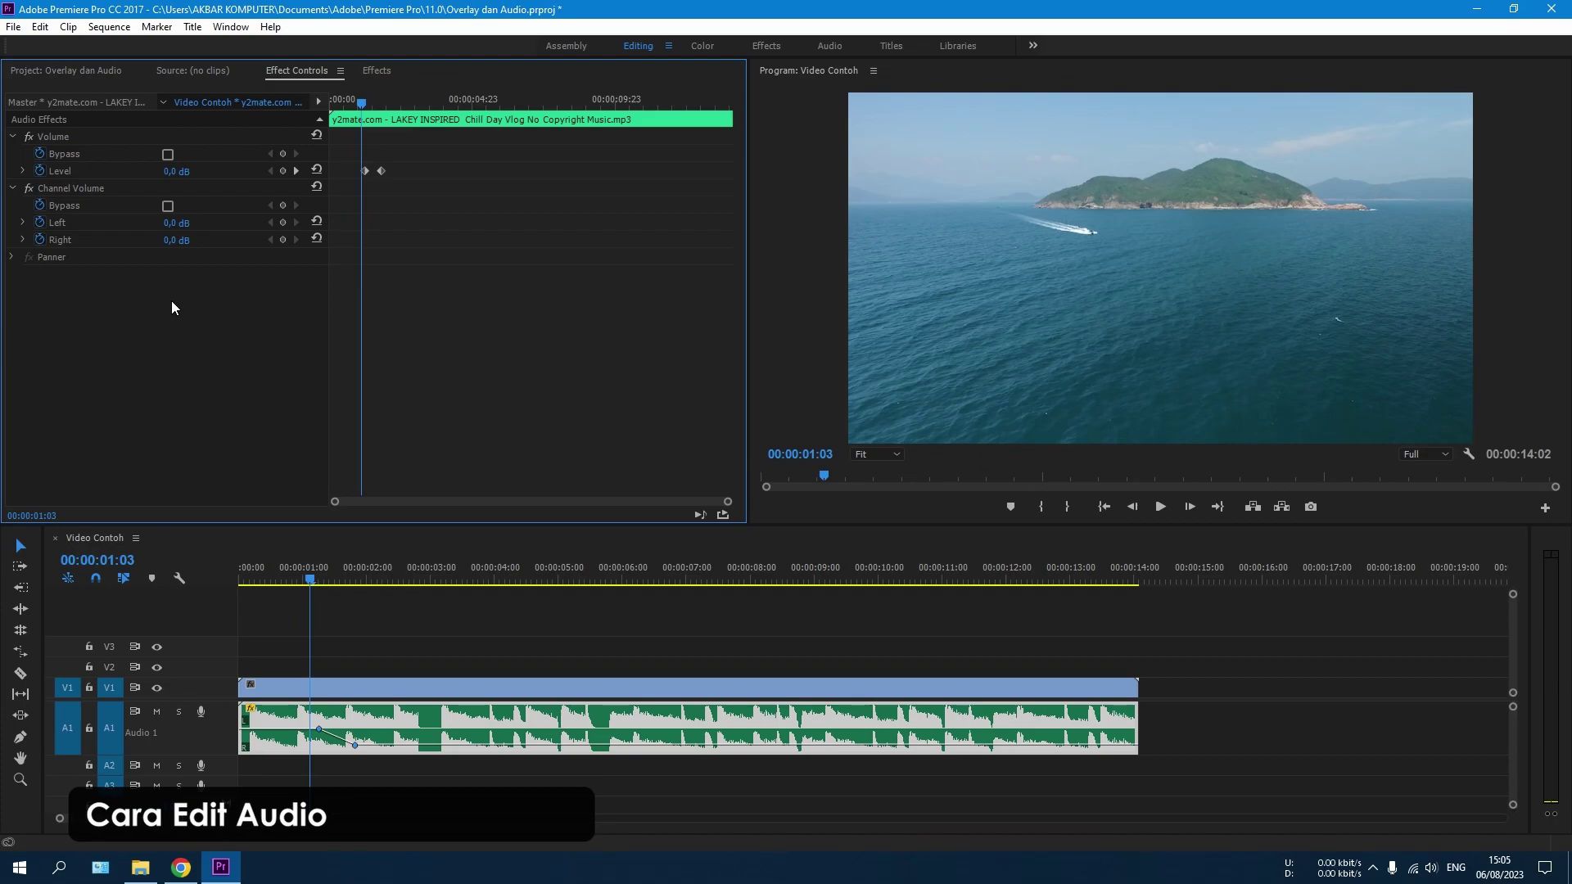
Try lowering the left channel volume to -287.5 dB, undo the change and save the project.
{"action": "left_click_drag", "start_coordinate": [178, 226], "coordinate": [172, 229]}
{"action": "key", "text": "ctrl+z"}
{"action": "key", "text": "ctrl+s"}
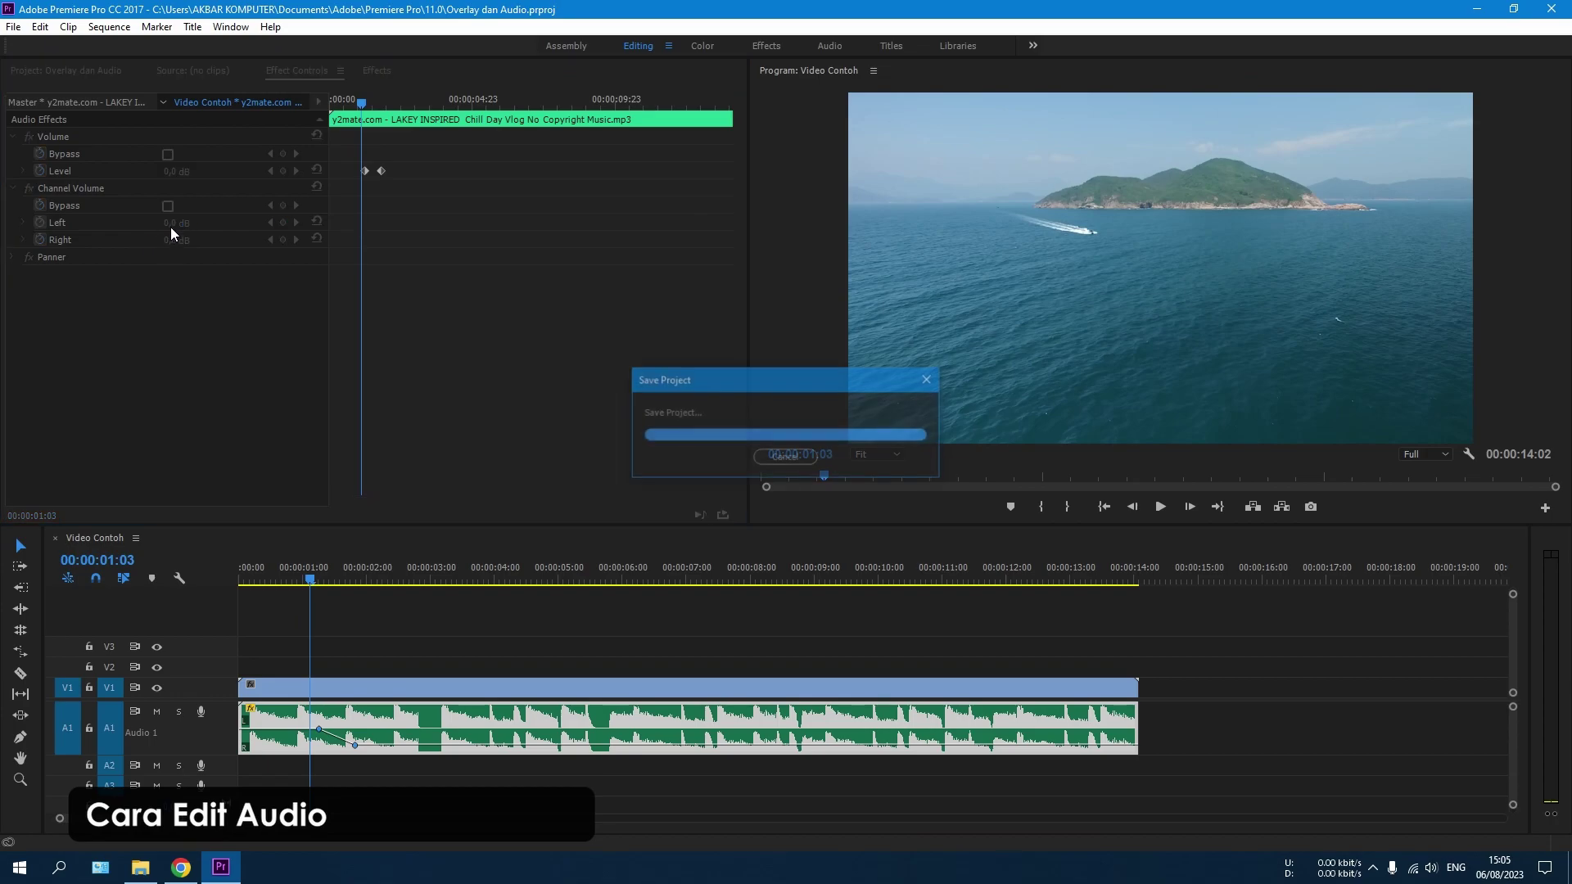
{"action": "left_click_drag", "start_coordinate": [176, 223], "coordinate": [82, 222]}
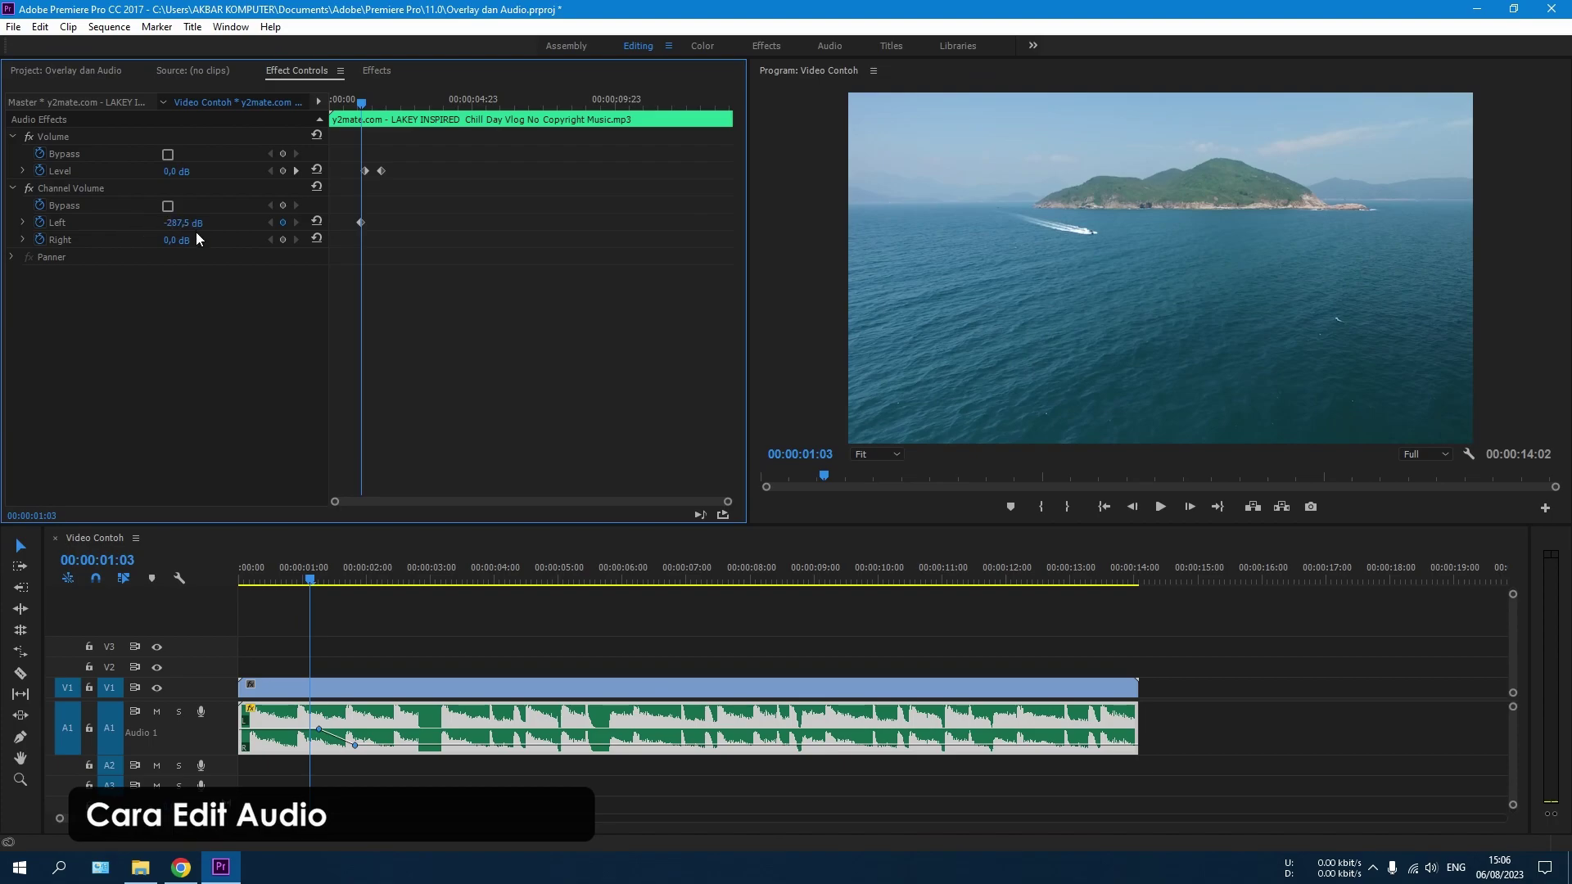
{"action": "key", "text": "ctrl+s"}
Lower the right channel volume to -287.5 dB at the first level keyframe and play back the sequence.
{"action": "left_click", "coordinate": [296, 171]}
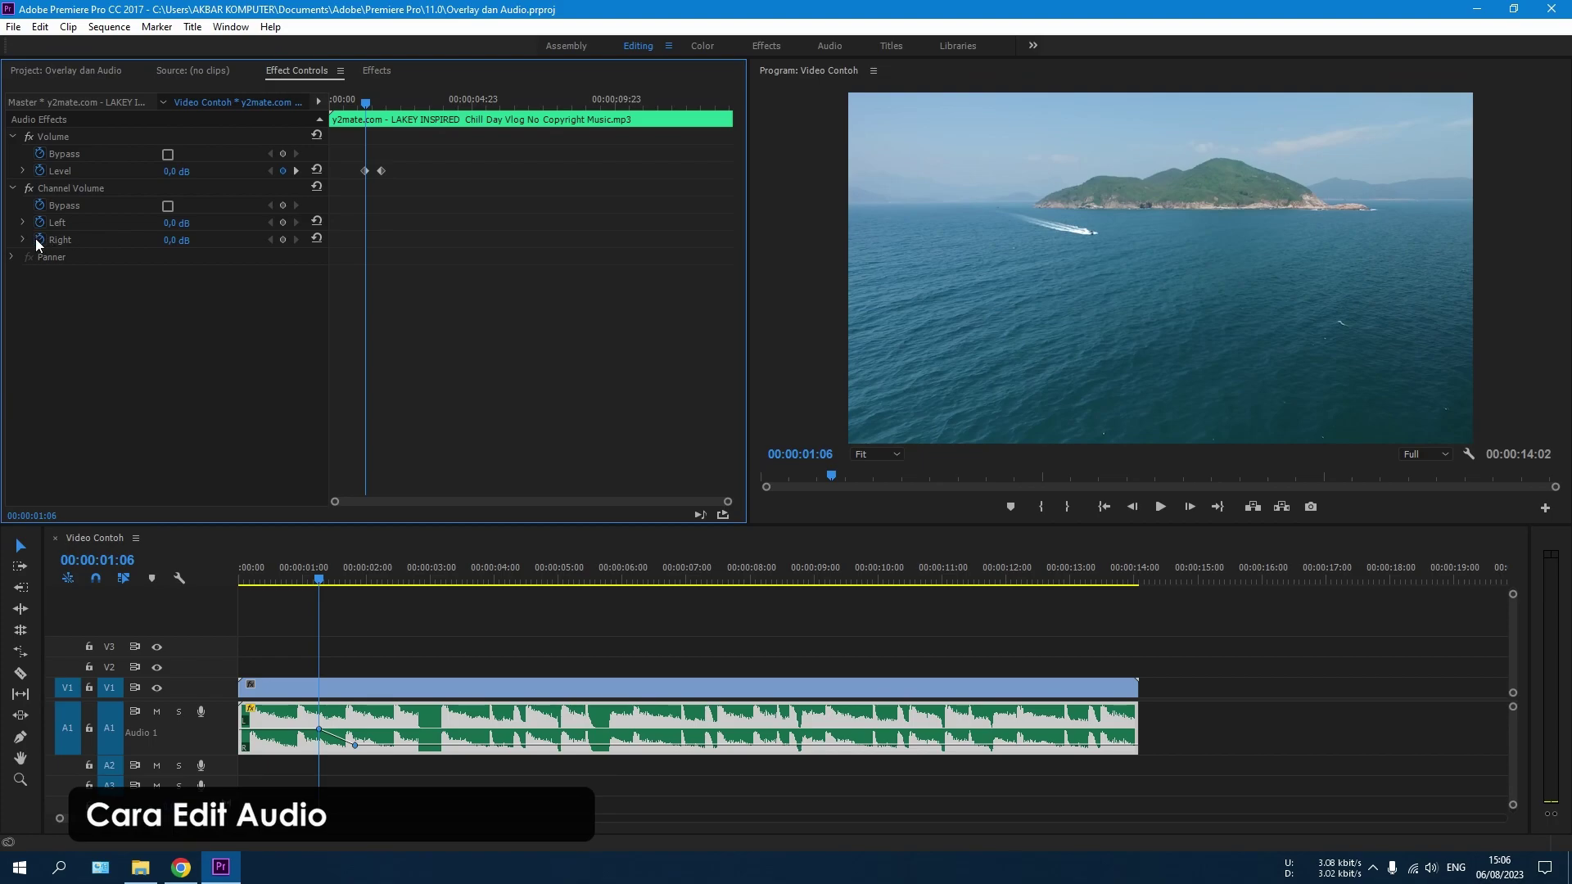
{"action": "left_click_drag", "start_coordinate": [174, 240], "coordinate": [33, 240]}
{"action": "left_click_drag", "start_coordinate": [289, 575], "coordinate": [214, 574]}
{"action": "key", "text": "space"}
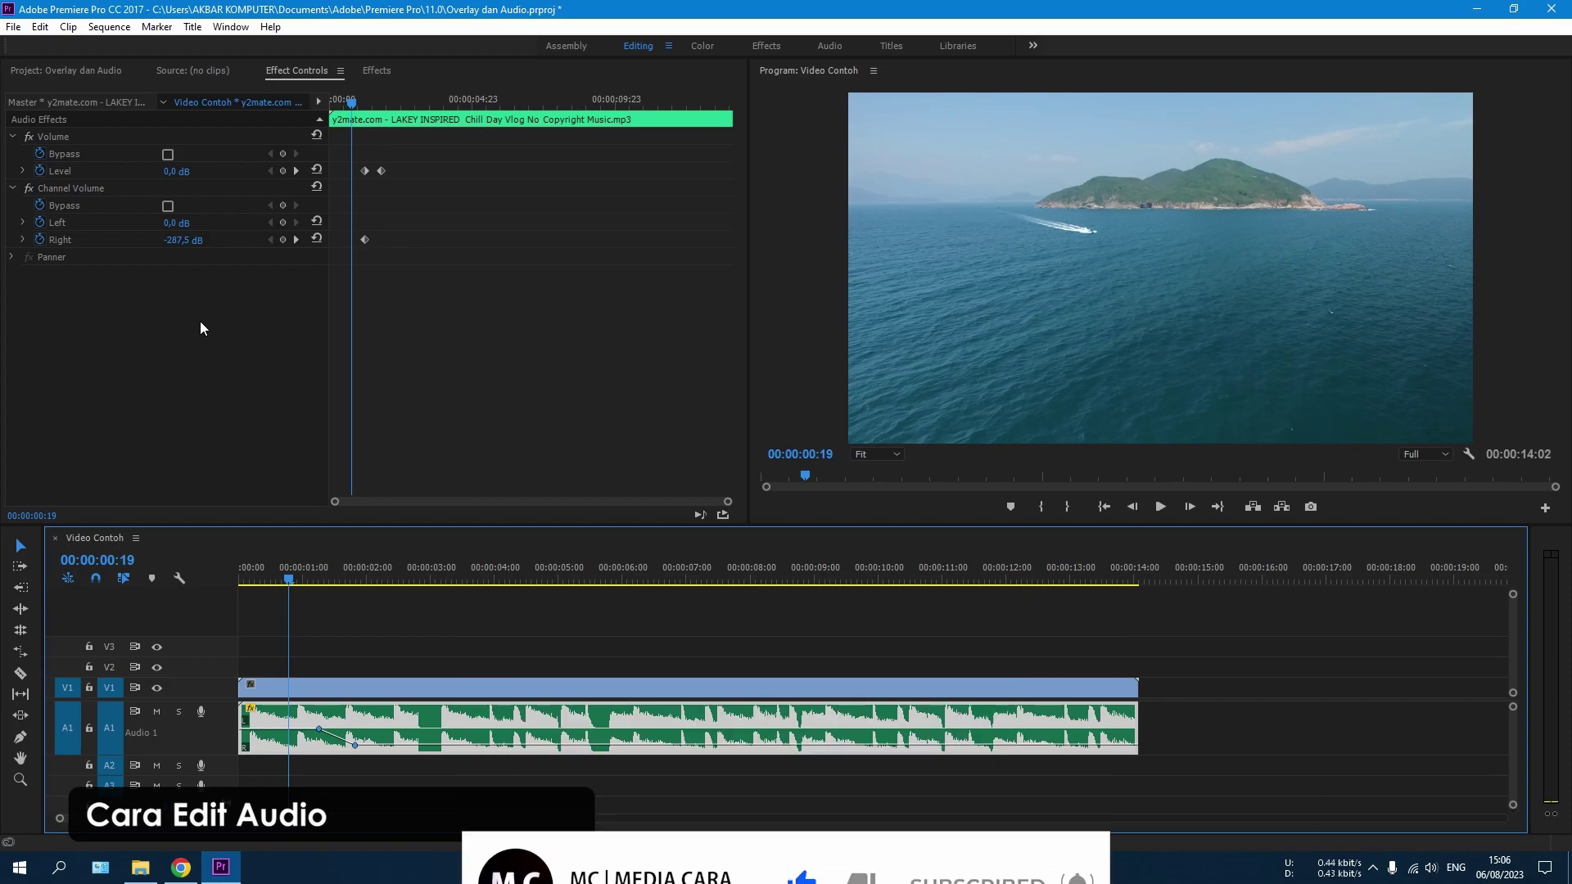
{"action": "key", "text": "space"}
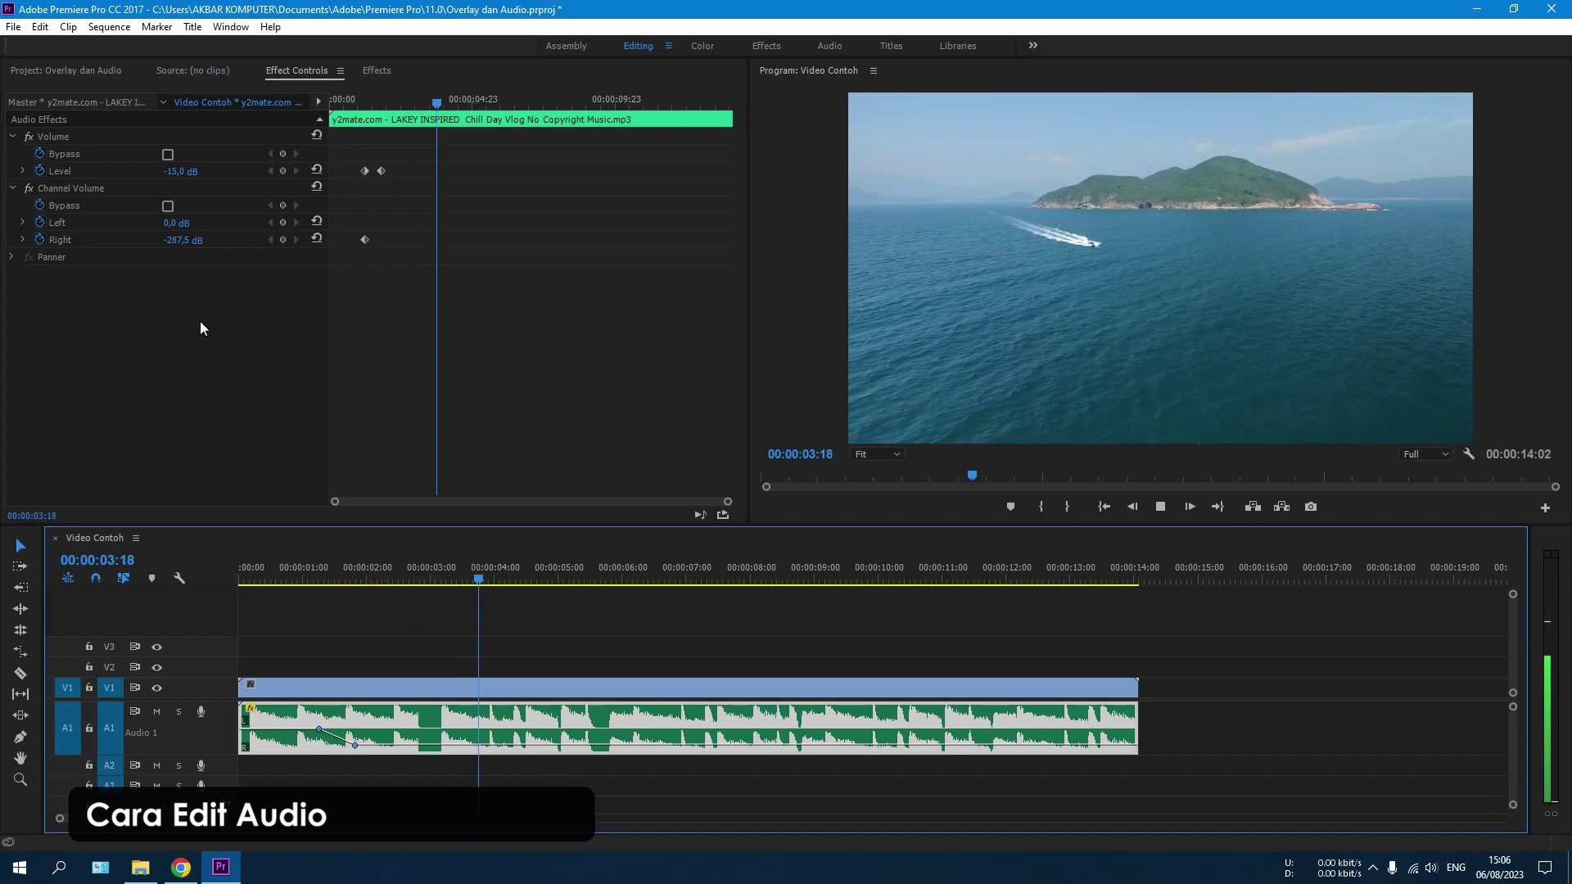
{"action": "key", "text": "space"}
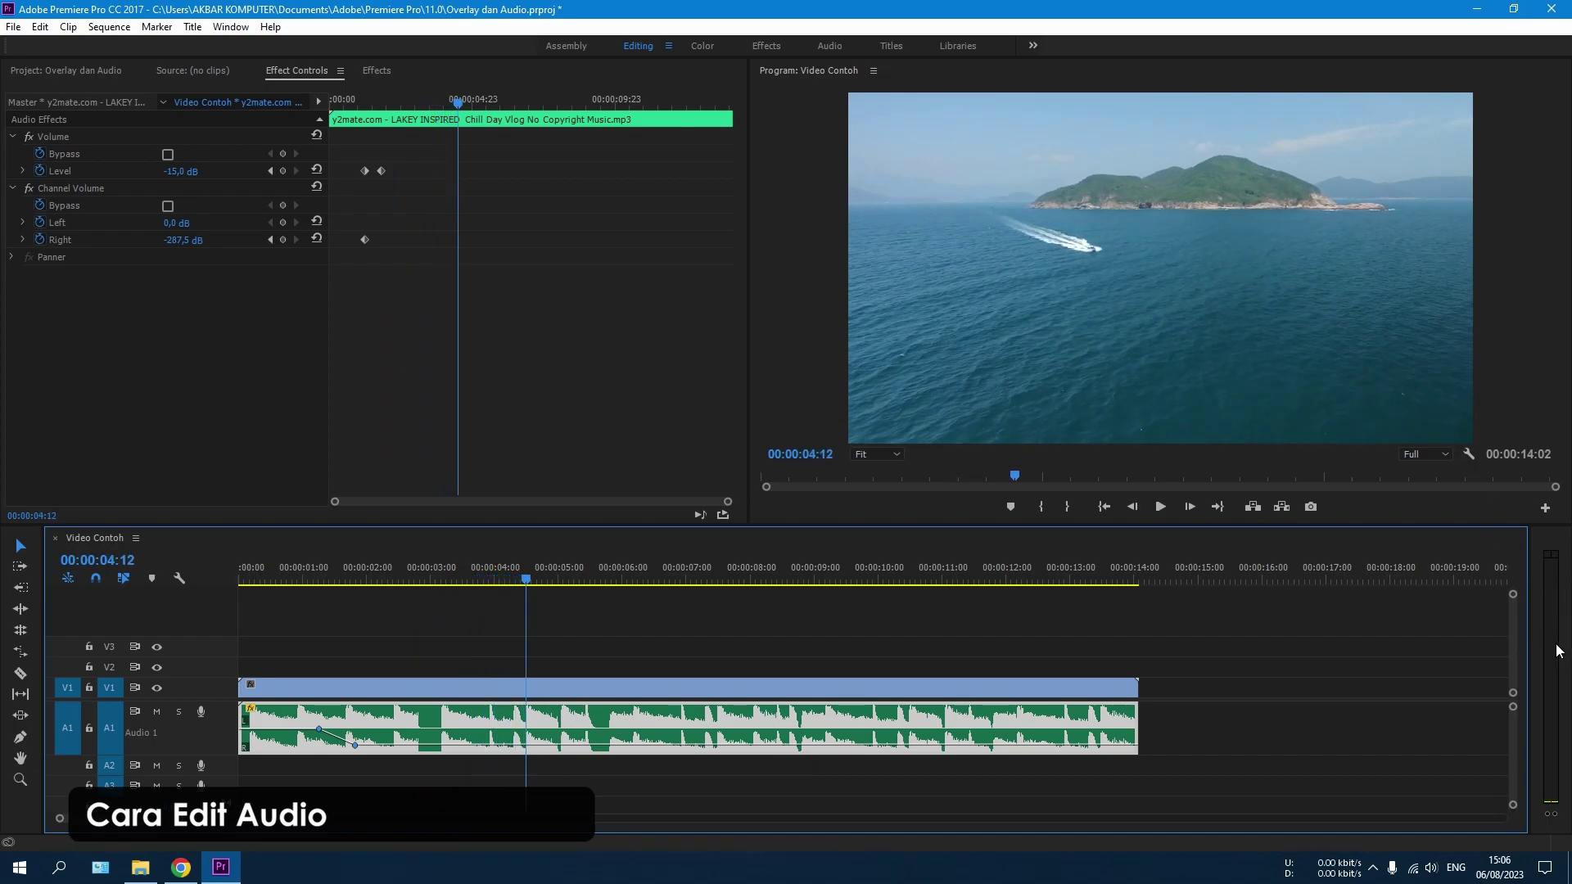
Widen the audio meters to show both channels and play the sequence to check their levels.
{"action": "left_click_drag", "start_coordinate": [1529, 602], "coordinate": [1488, 608]}
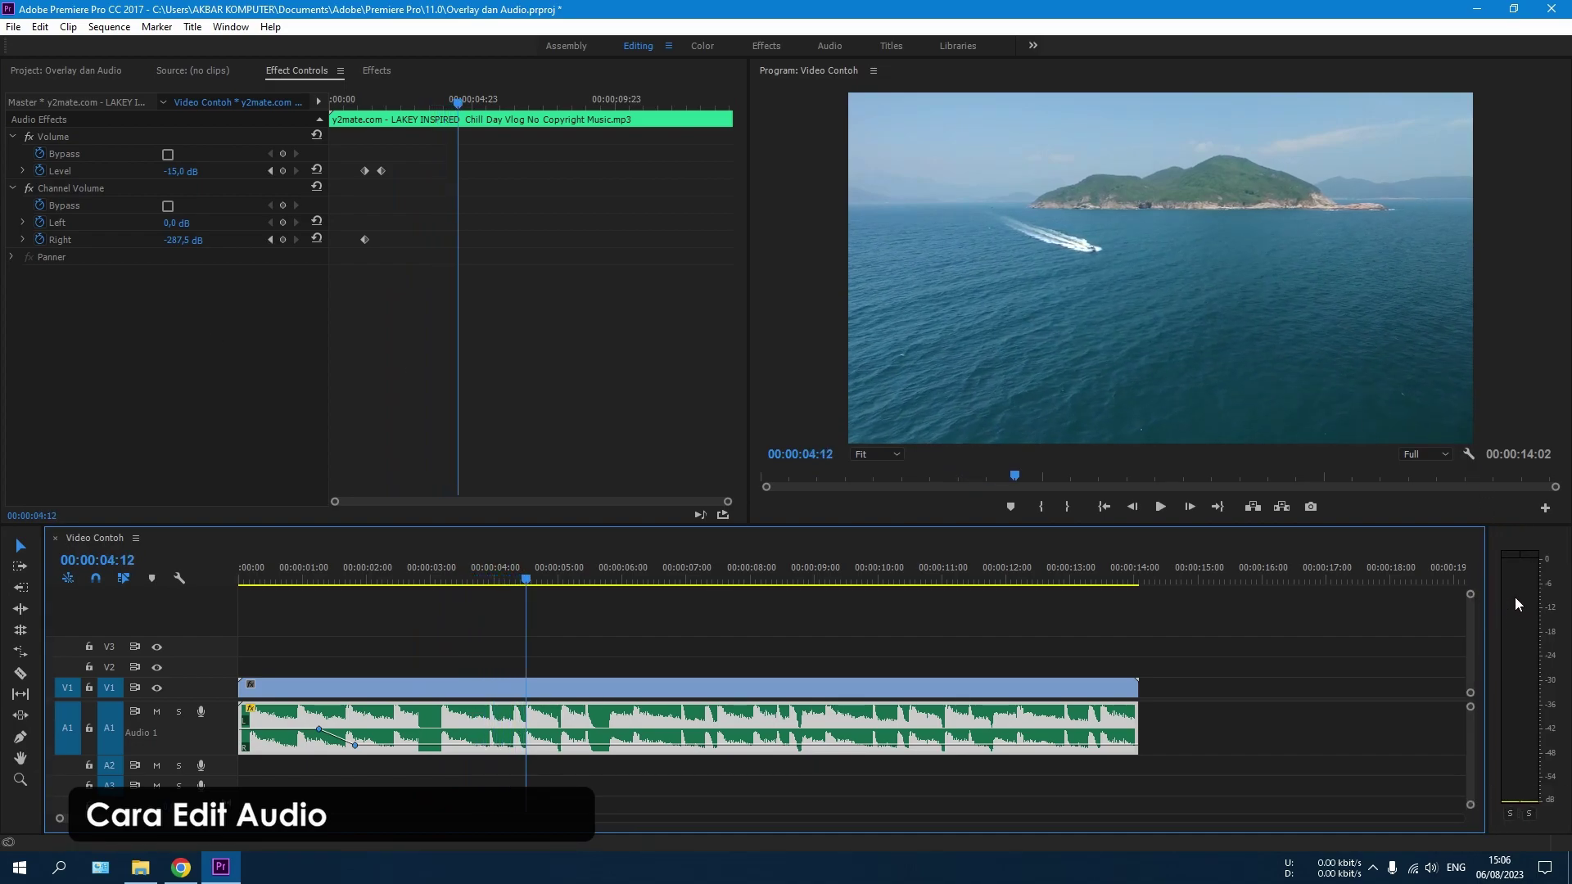
{"action": "left_click", "coordinate": [699, 645]}
{"action": "left_click", "coordinate": [637, 720]}
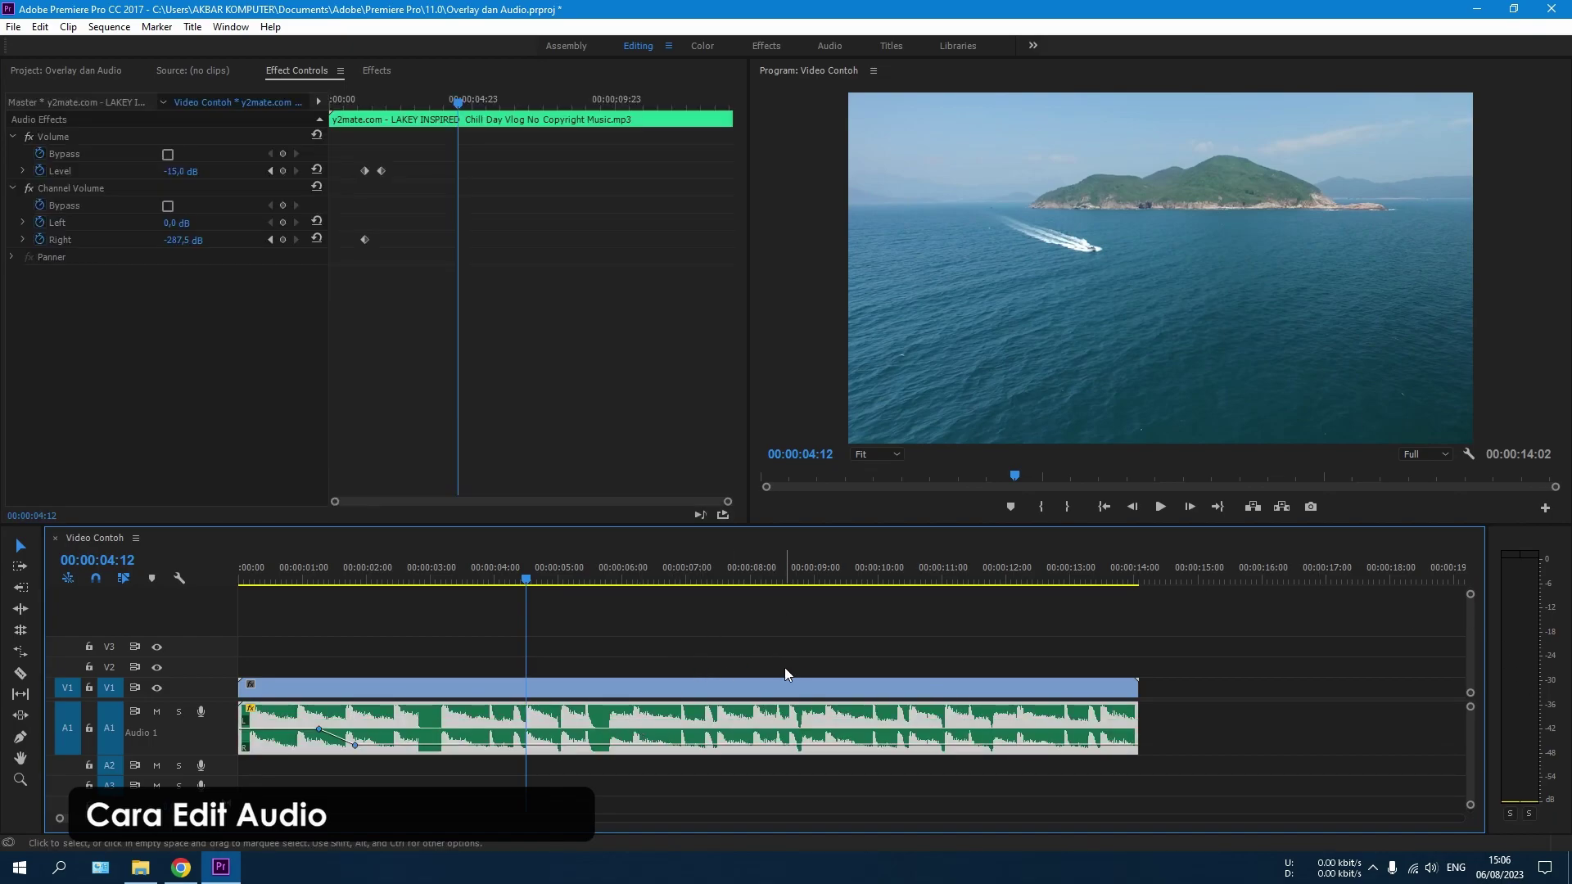
{"action": "key", "text": "space"}
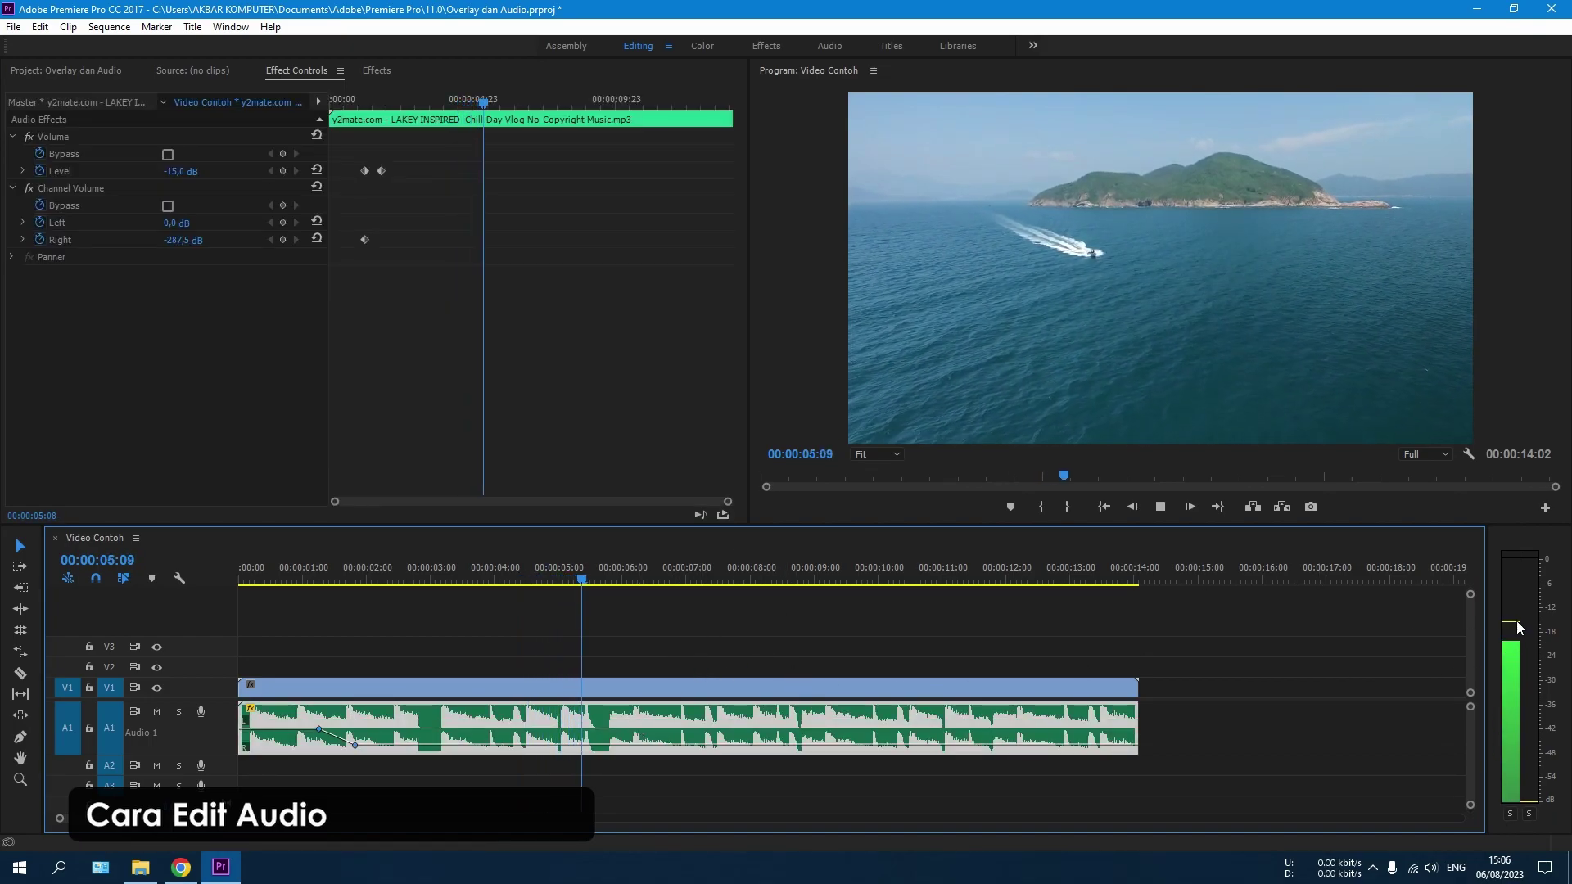
{"action": "key", "text": "space"}
At 00:00:06:15, set the right channel volume to 0 dB and the left channel volume to -287.5 dB.
{"action": "left_click", "coordinate": [184, 239]}
{"action": "type", "text": "0"}
{"action": "key", "text": "Return"}
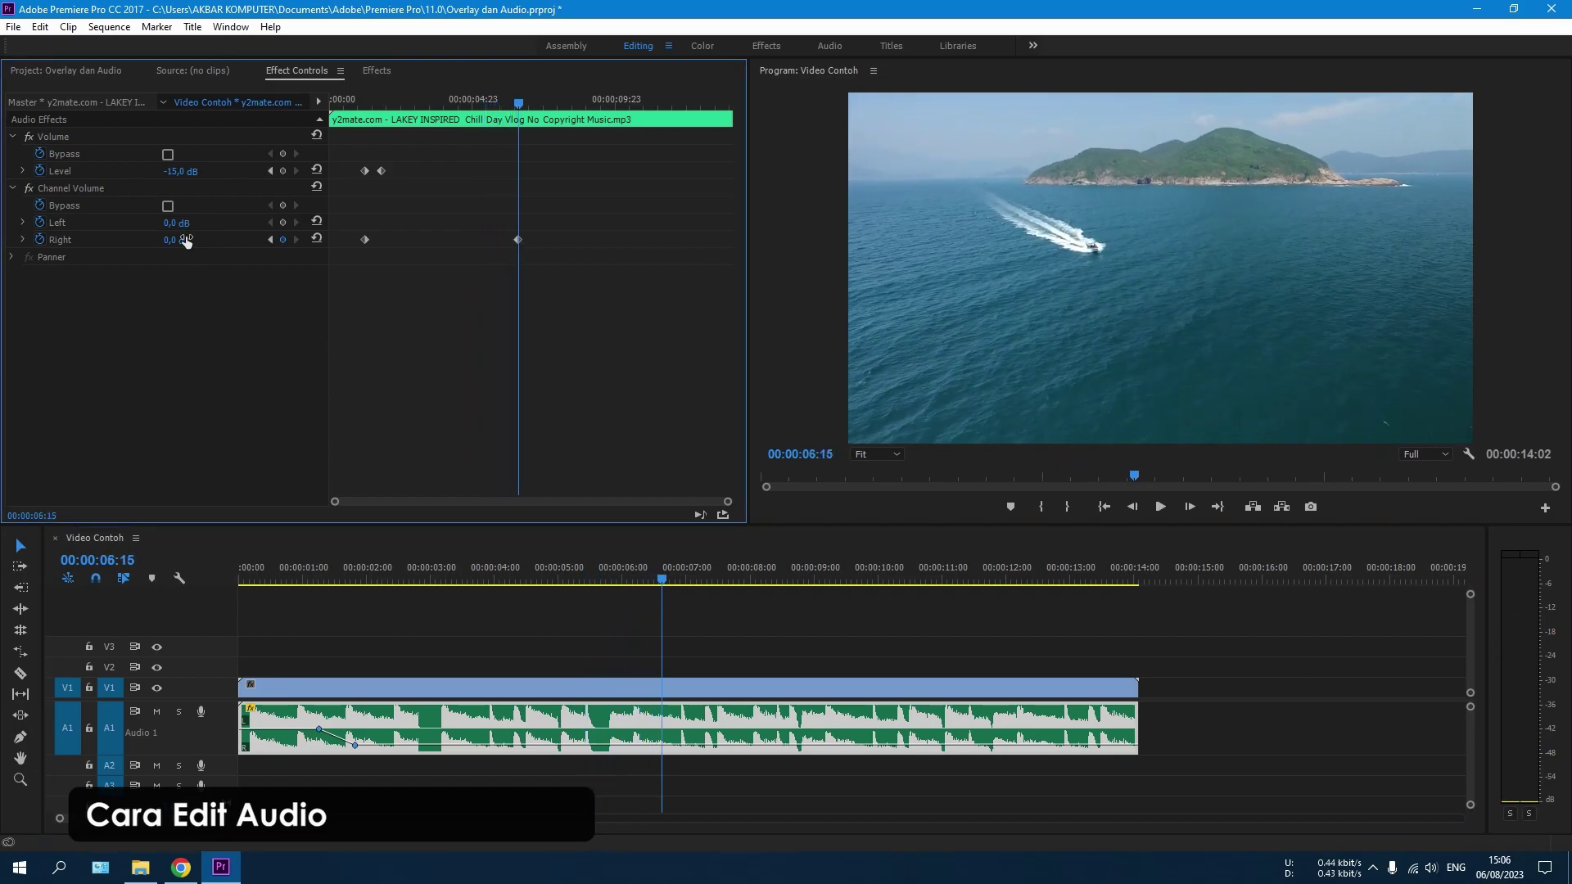
{"action": "left_click", "coordinate": [188, 219]}
{"action": "type", "text": "-287,5"}
{"action": "key", "text": "Return"}
Turn off keyframing for the left and right channel volumes, deleting their existing keyframes.
{"action": "left_click", "coordinate": [39, 221]}
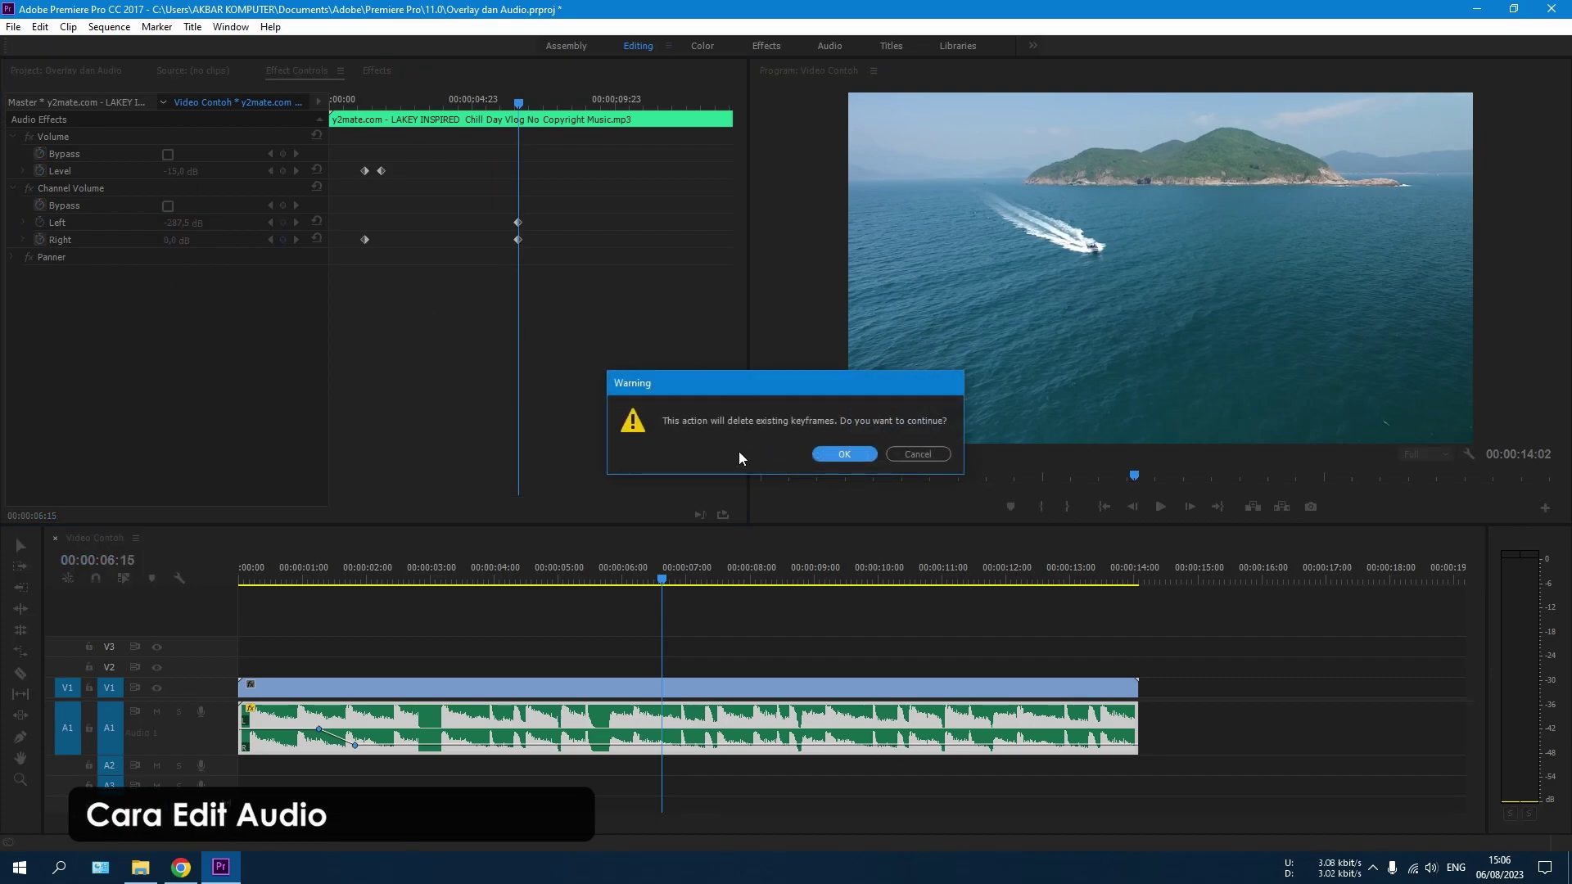
{"action": "left_click", "coordinate": [839, 453]}
{"action": "left_click", "coordinate": [39, 239]}
{"action": "left_click", "coordinate": [835, 453]}
Play the sequence to check the left and right channels on the audio meters.
{"action": "left_click", "coordinate": [660, 638]}
{"action": "key", "text": "space"}
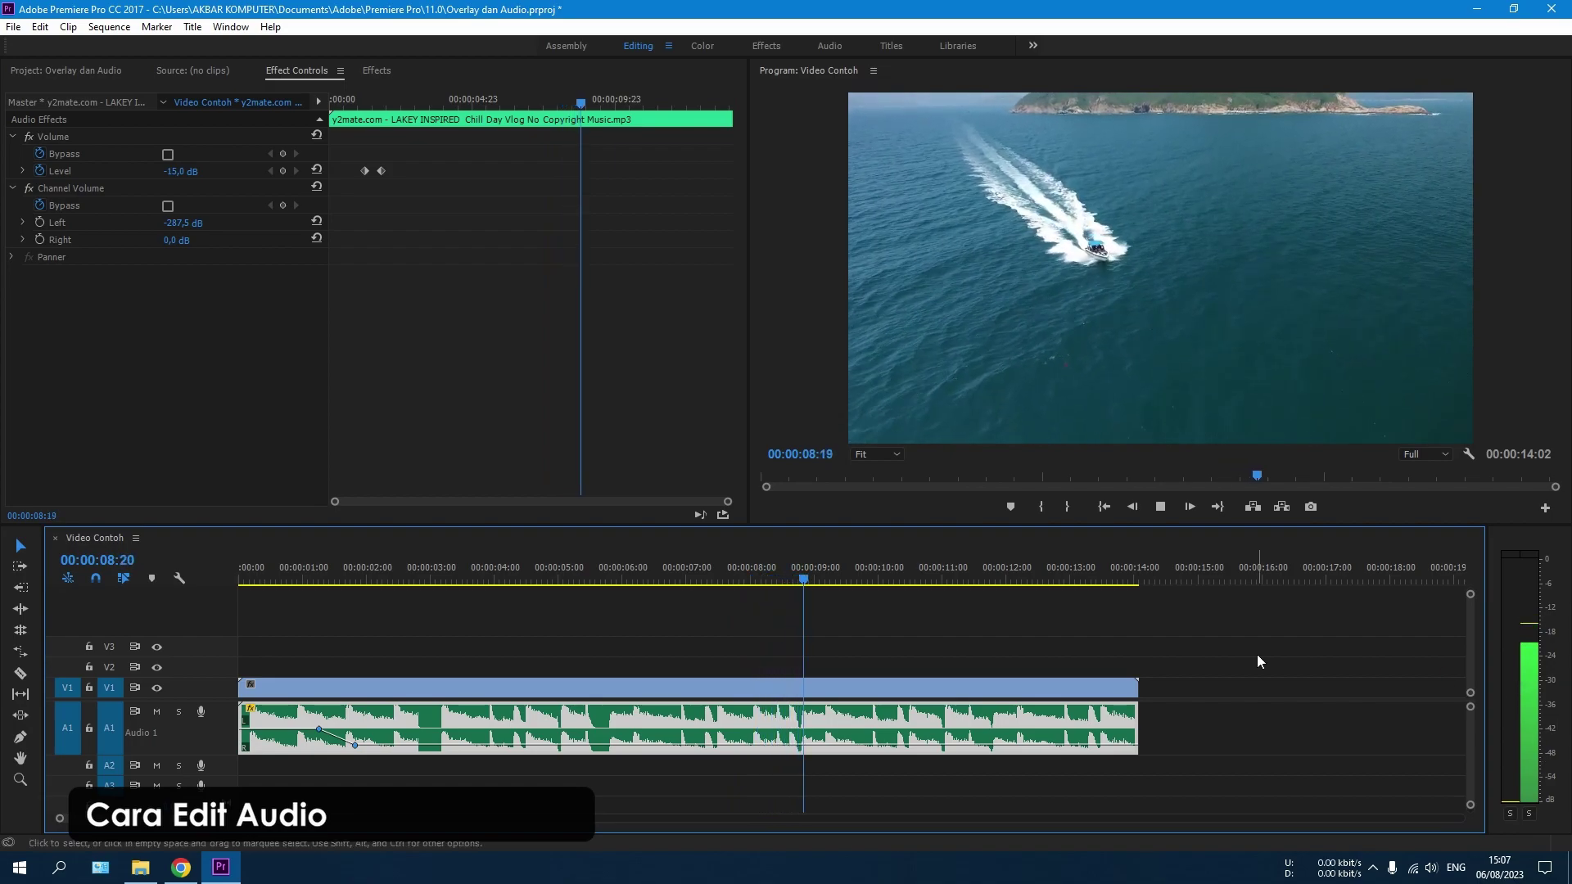
{"action": "left_click", "coordinate": [956, 640]}
{"action": "key", "text": "space"}
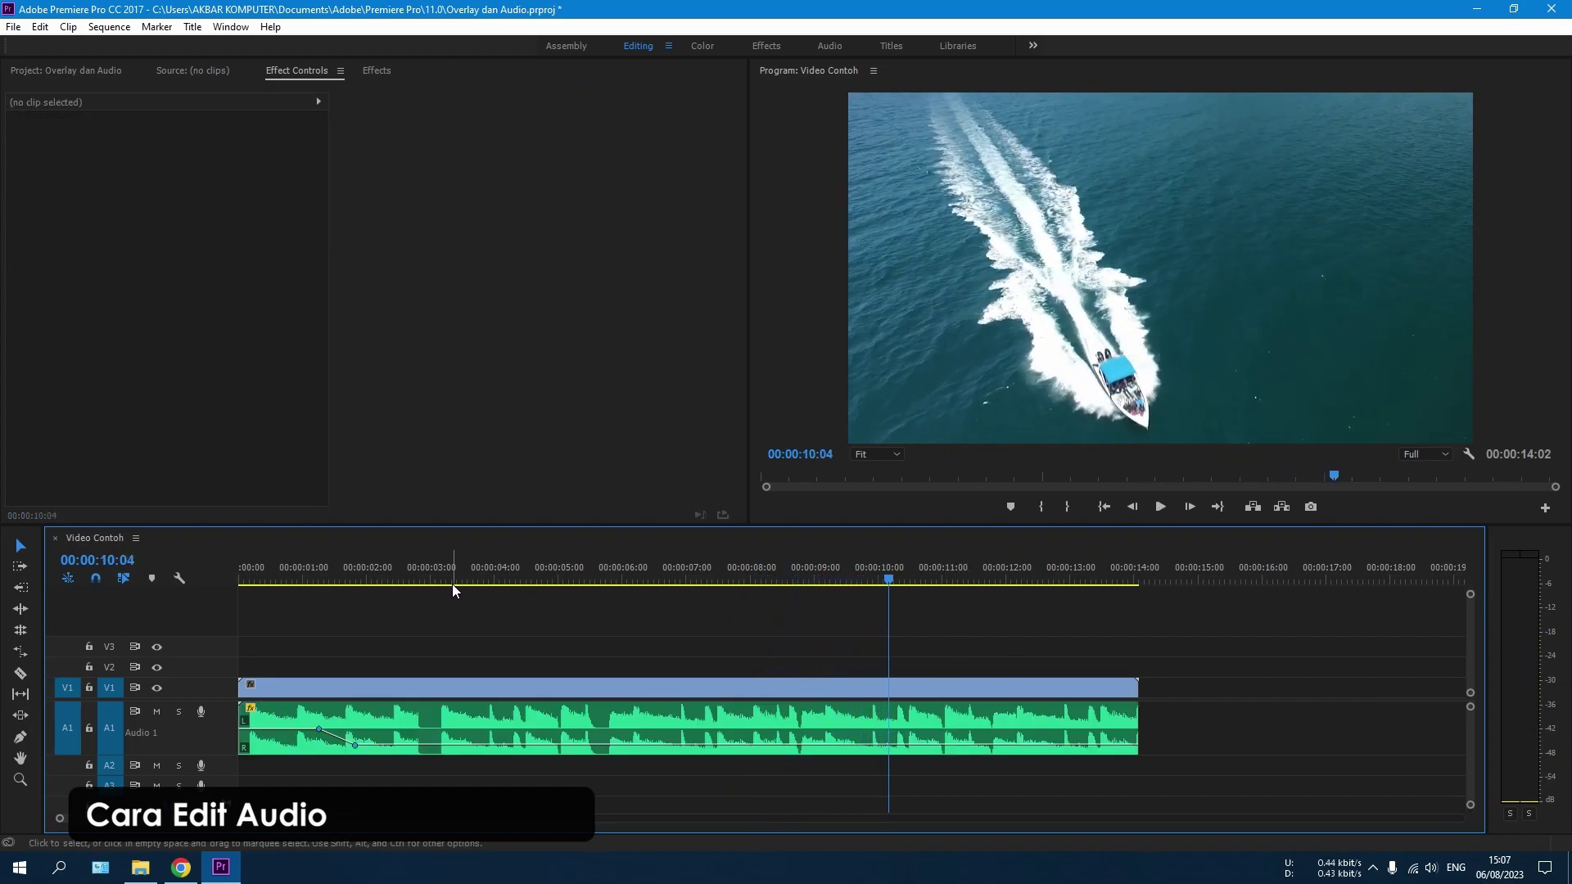
Move the playhead to 00:00:02:22 and reset the music clip's Channel Volume effect.
{"action": "left_click", "coordinate": [424, 578]}
{"action": "left_click", "coordinate": [471, 720]}
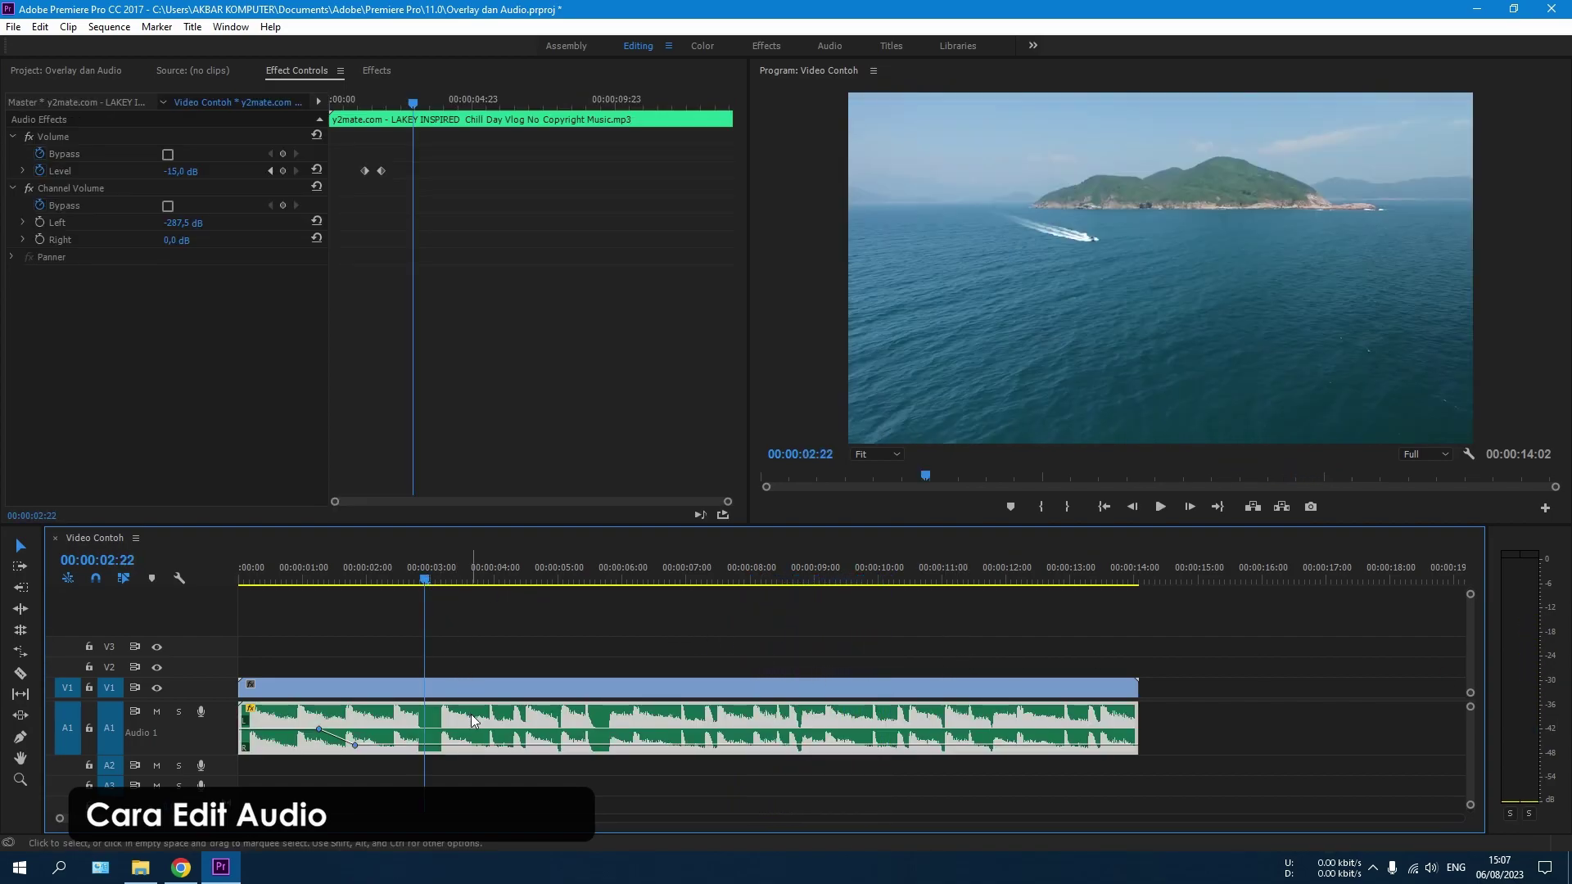
{"action": "left_click", "coordinate": [318, 186]}
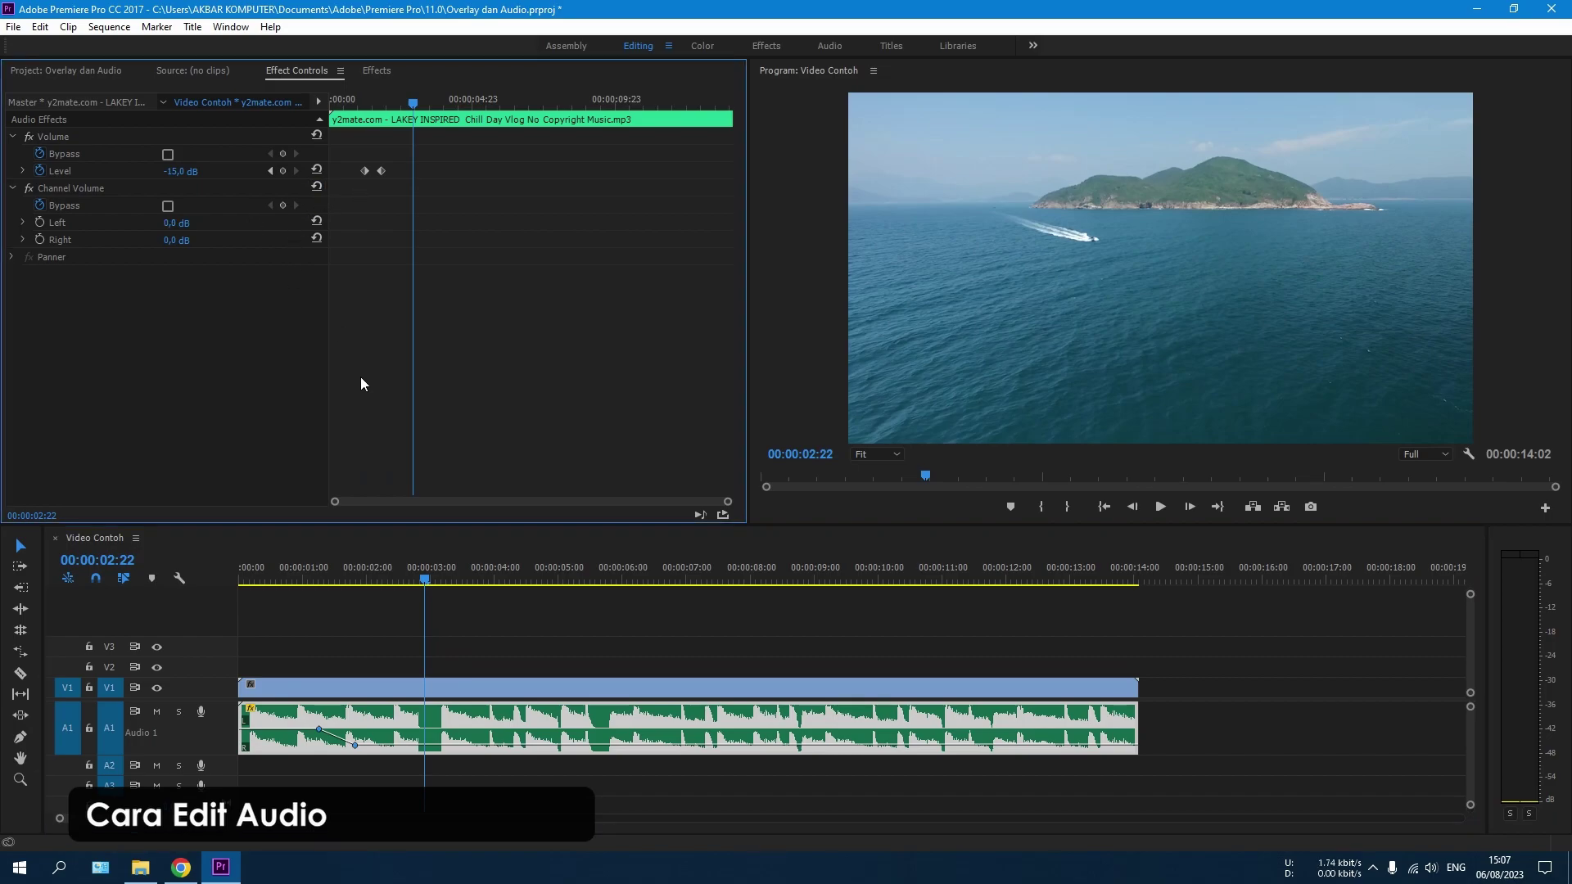
Turn off keyframing for the music clip's volume level, deleting its keyframes, and deselect the clip.
{"action": "left_click", "coordinate": [39, 171]}
{"action": "left_click", "coordinate": [837, 460]}
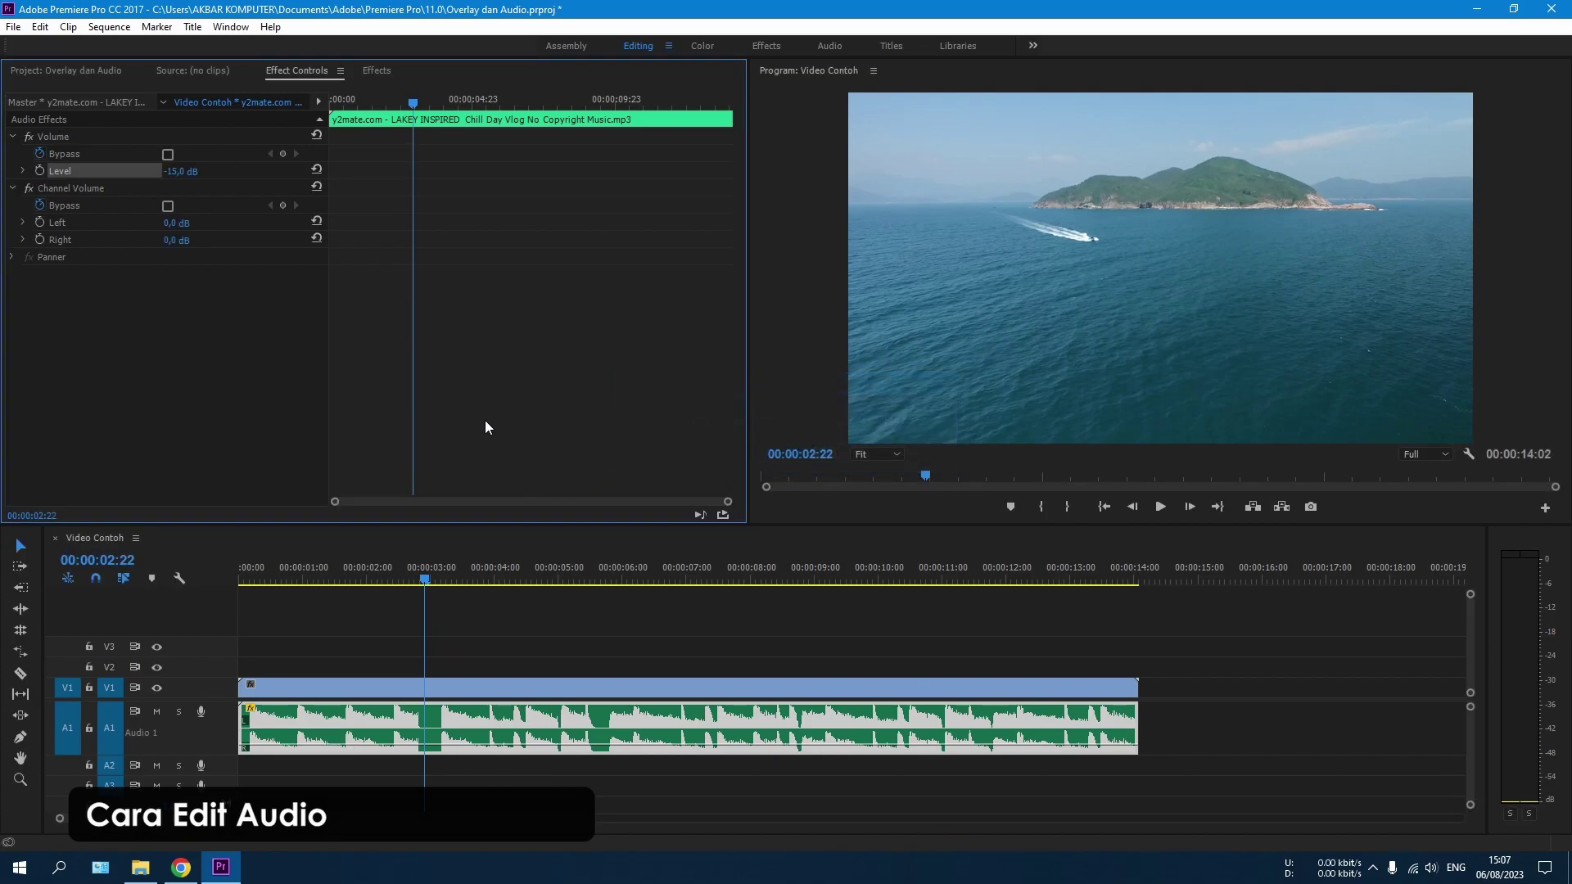
{"action": "left_click", "coordinate": [545, 622]}
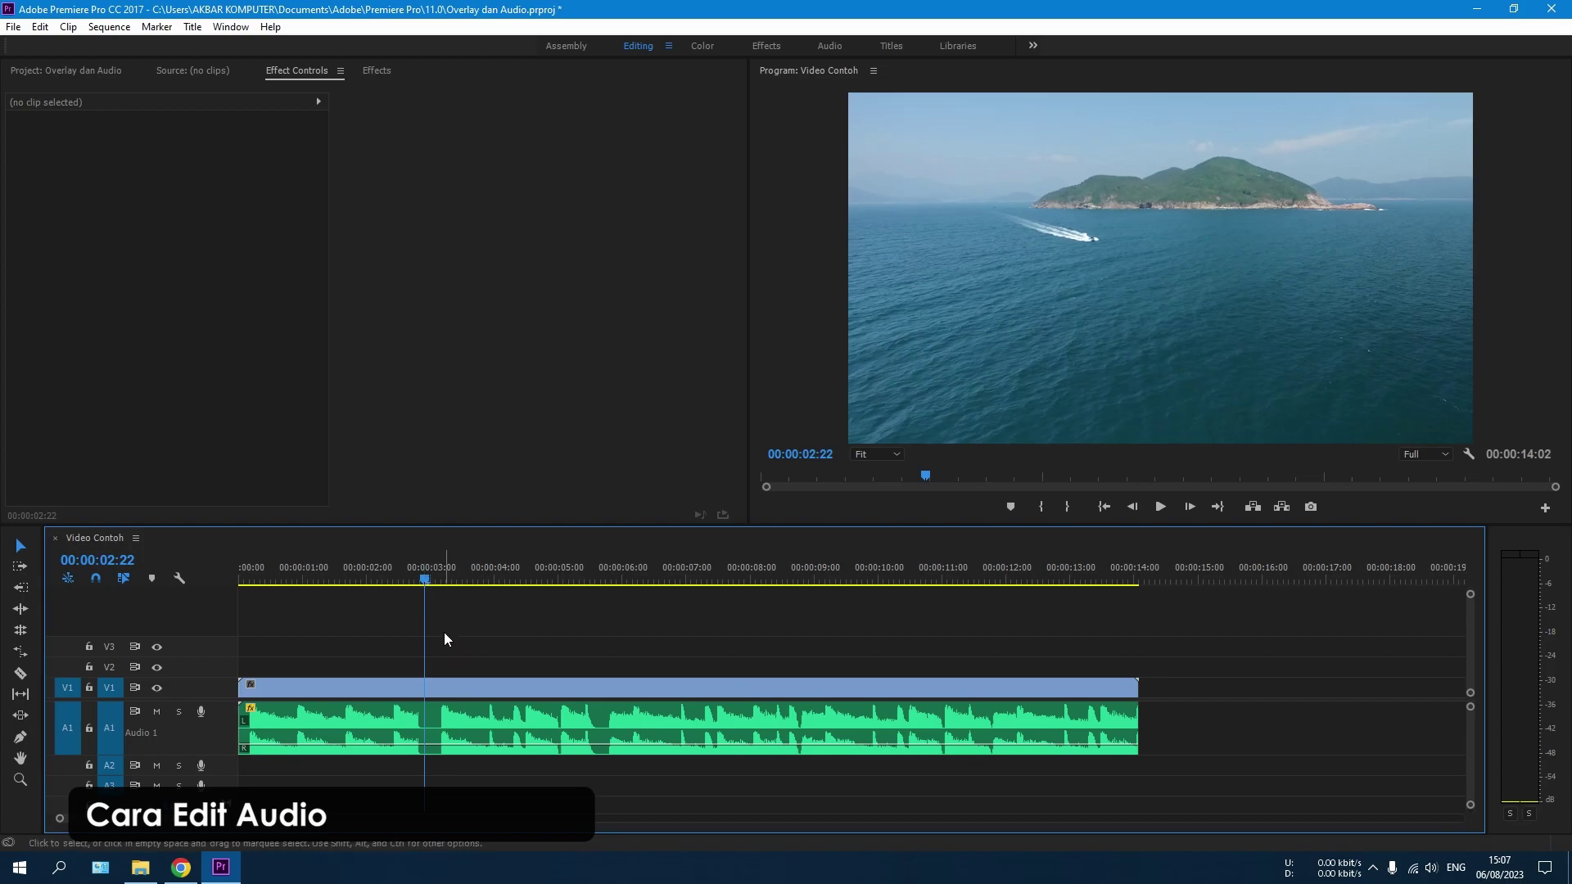
Reselect the music clip to review its audio settings, deselect it and show the project's media bins.
{"action": "left_click", "coordinate": [464, 724]}
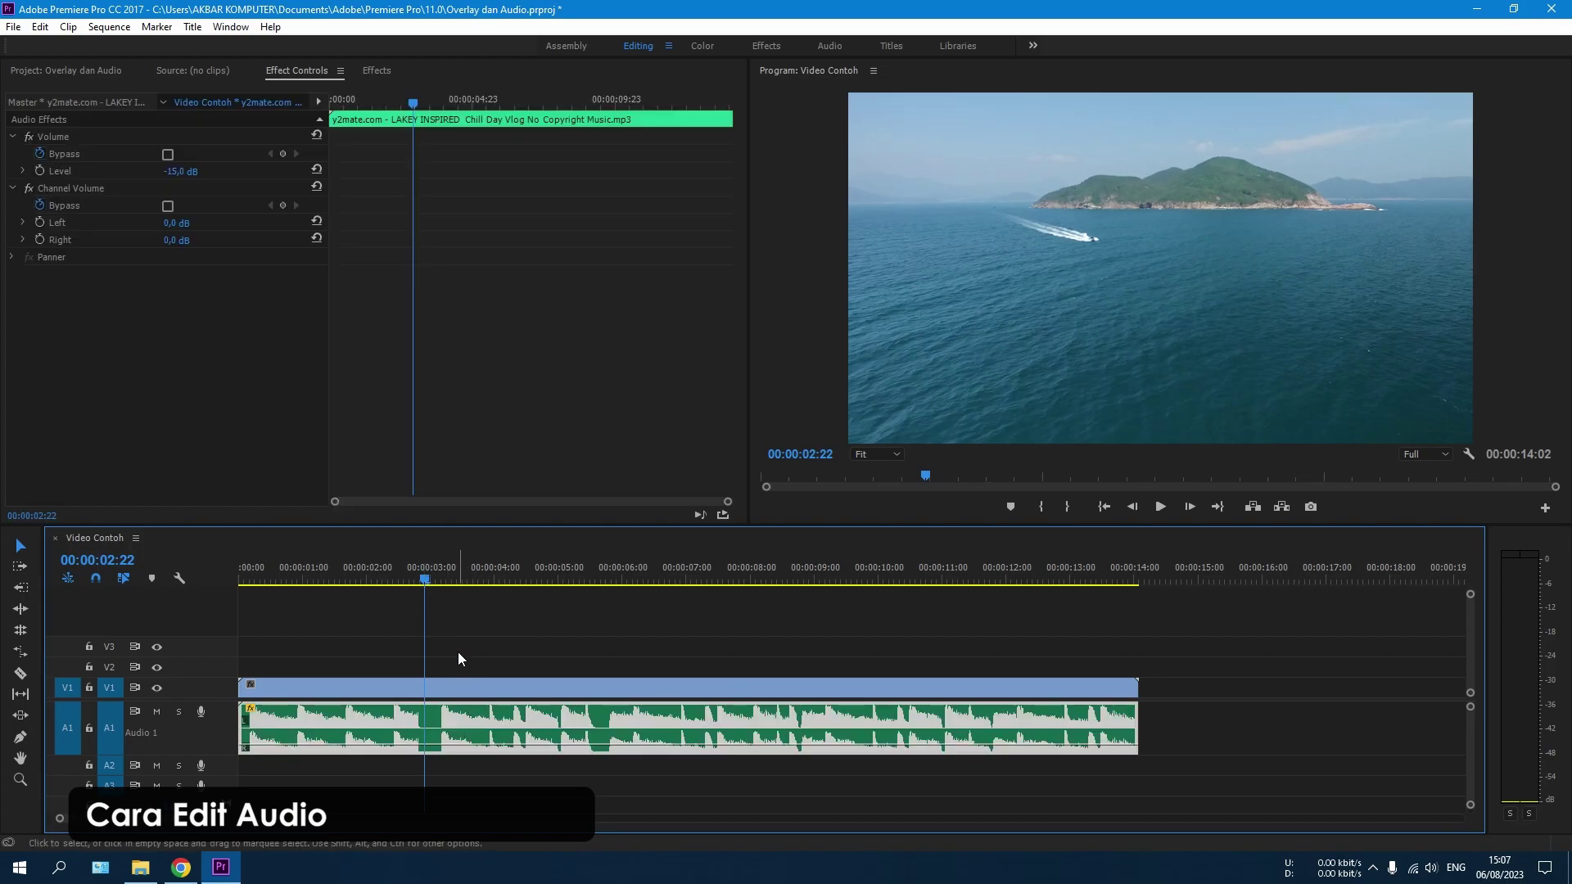
{"action": "left_click", "coordinate": [480, 617]}
{"action": "left_click", "coordinate": [85, 72]}
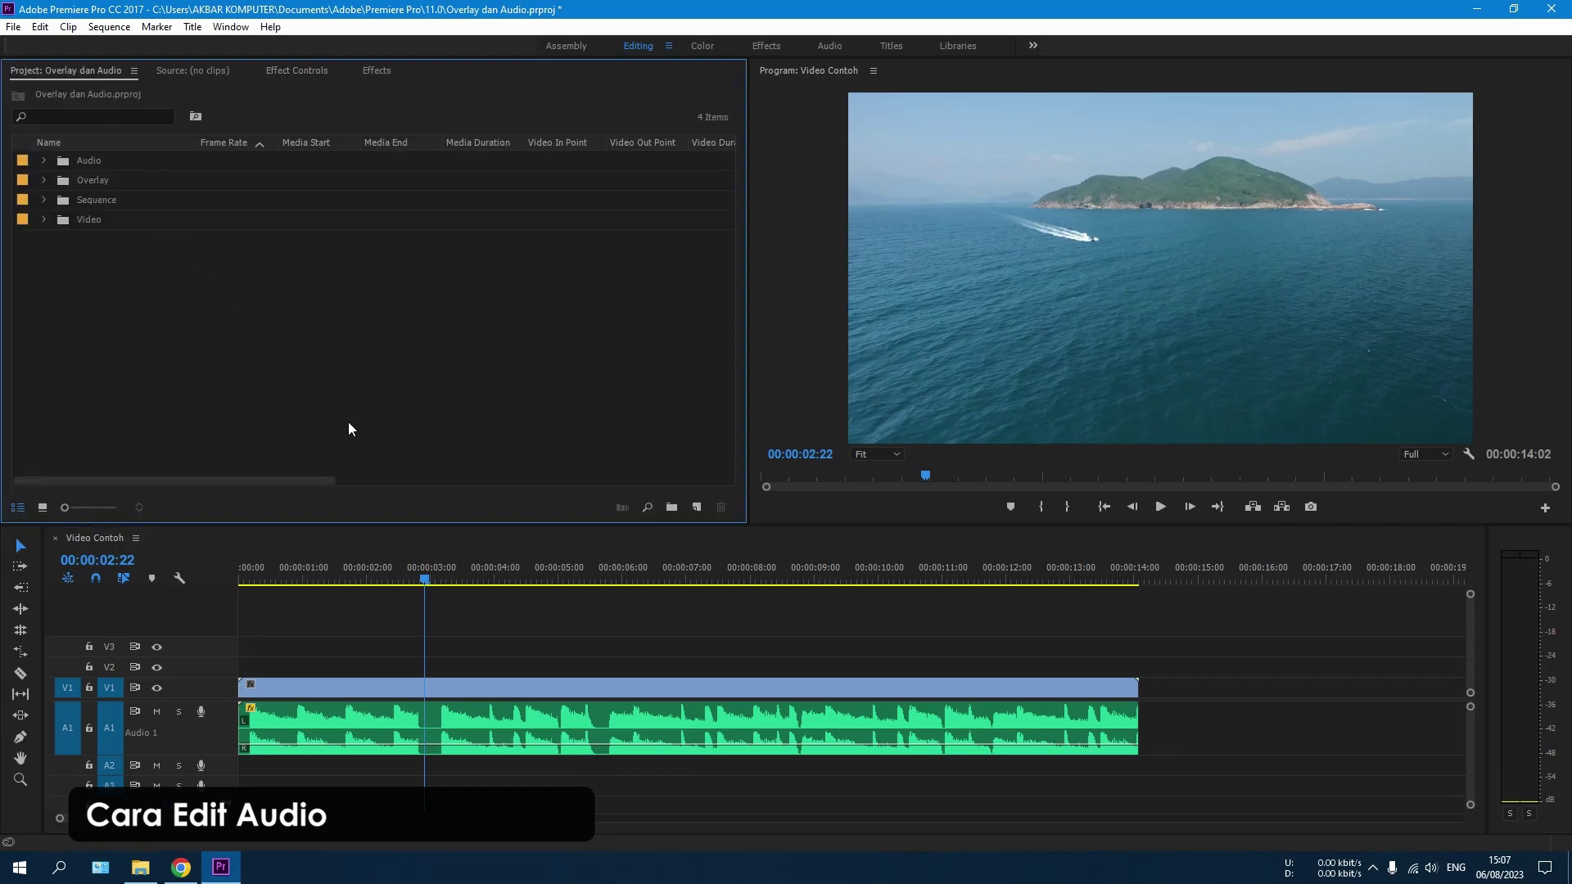
Switch to Chrome to read the search result explaining video overlays, highlighting its definition, and return to Premiere Pro's timeline.
{"action": "left_click", "coordinate": [181, 869]}
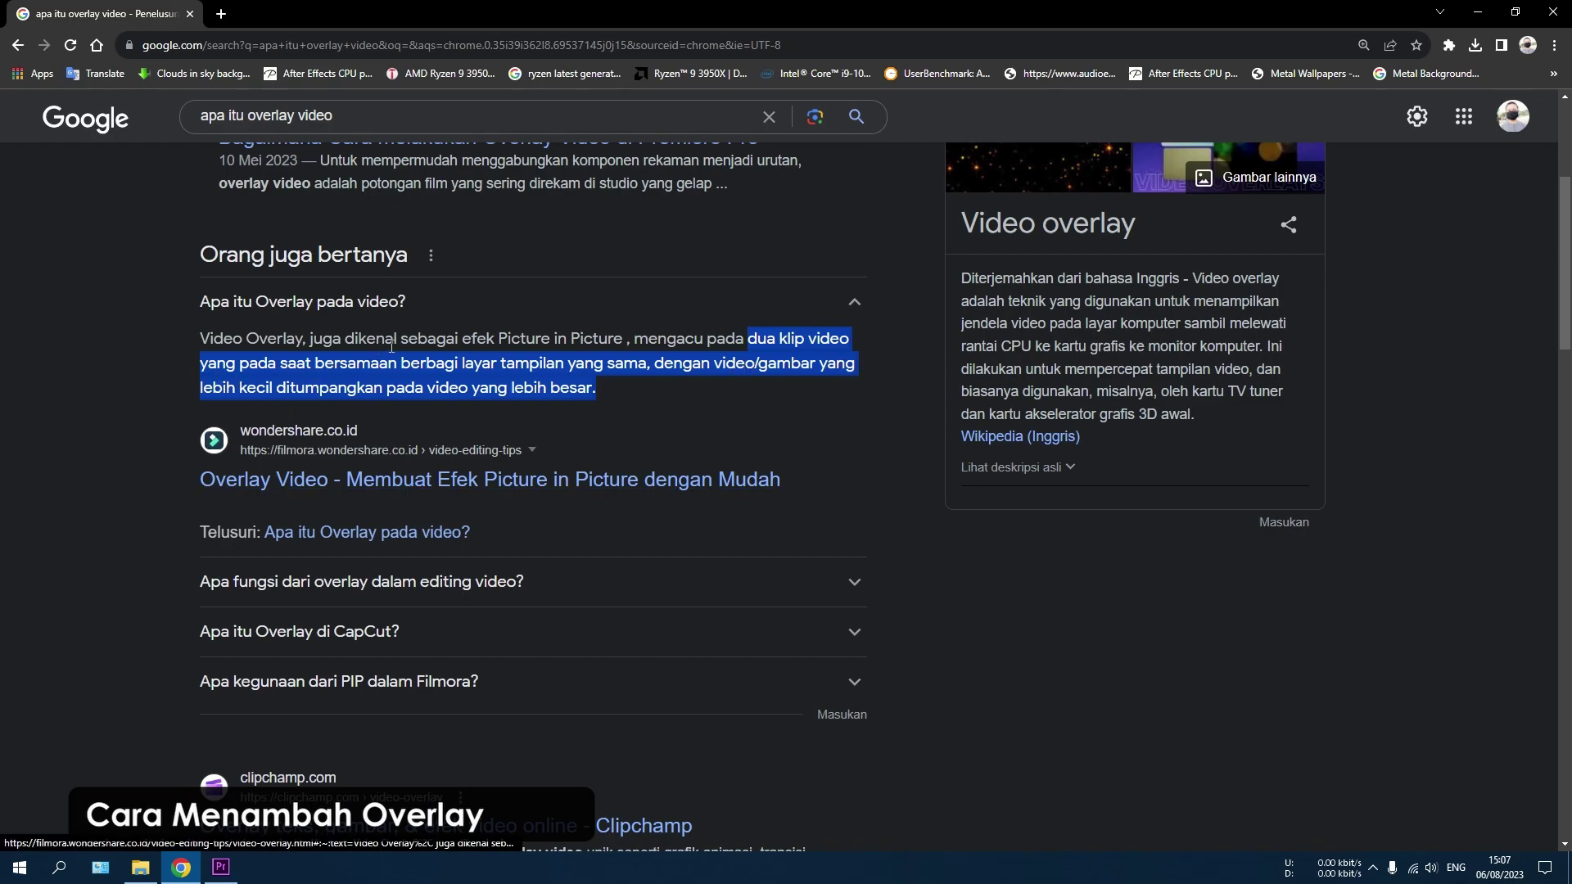
{"action": "left_click", "coordinate": [634, 324]}
{"action": "left_click", "coordinate": [626, 326]}
{"action": "left_click_drag", "start_coordinate": [750, 337], "coordinate": [690, 396]}
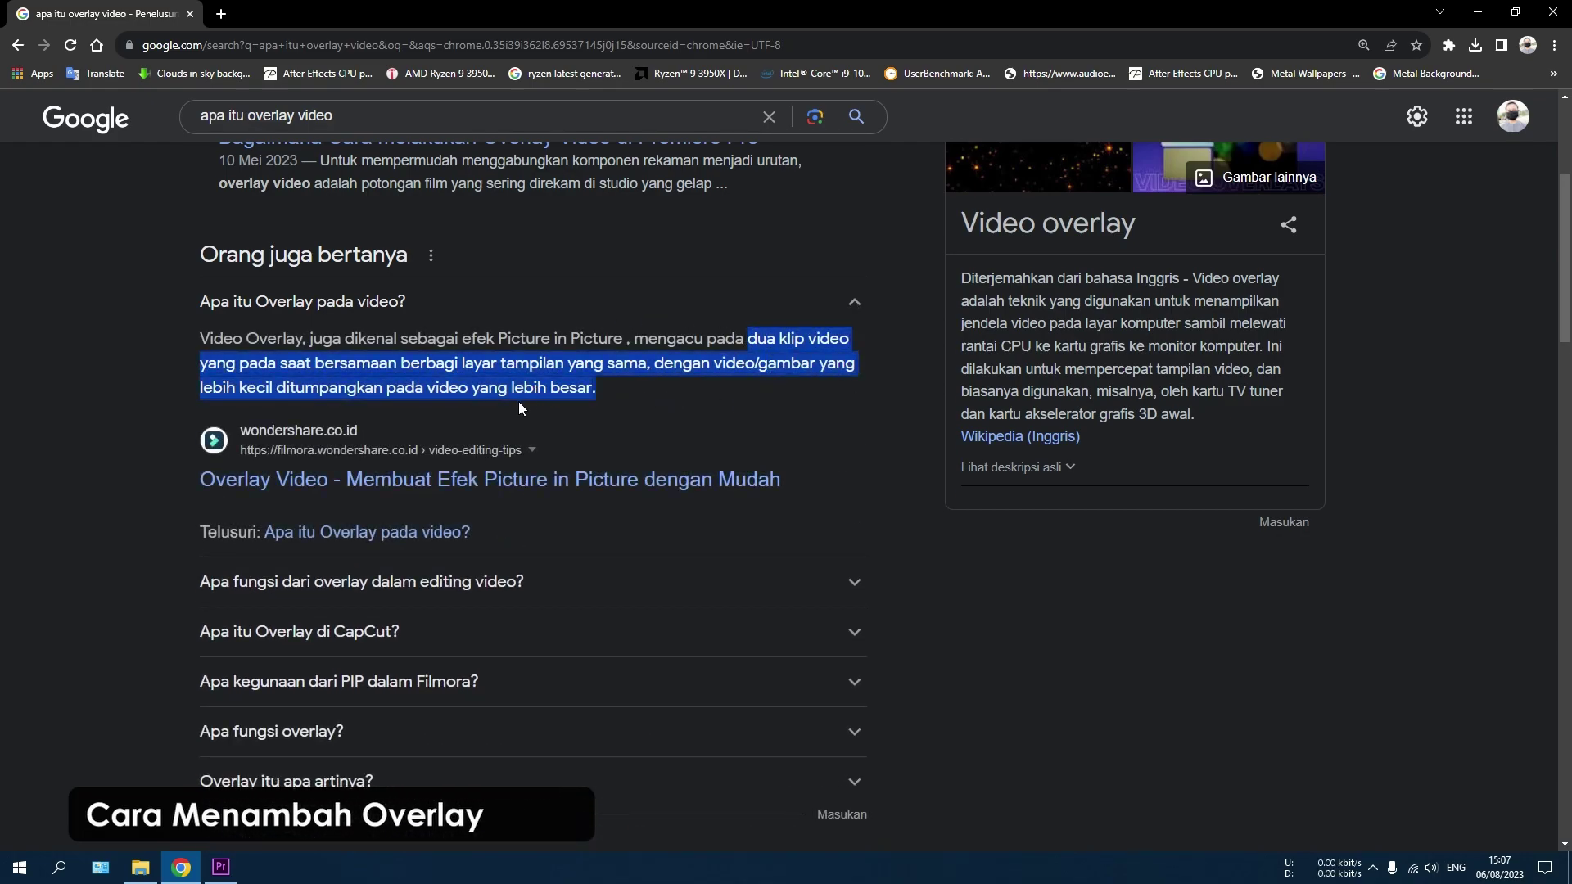
{"action": "left_click", "coordinate": [1476, 14]}
{"action": "left_click", "coordinate": [588, 616]}
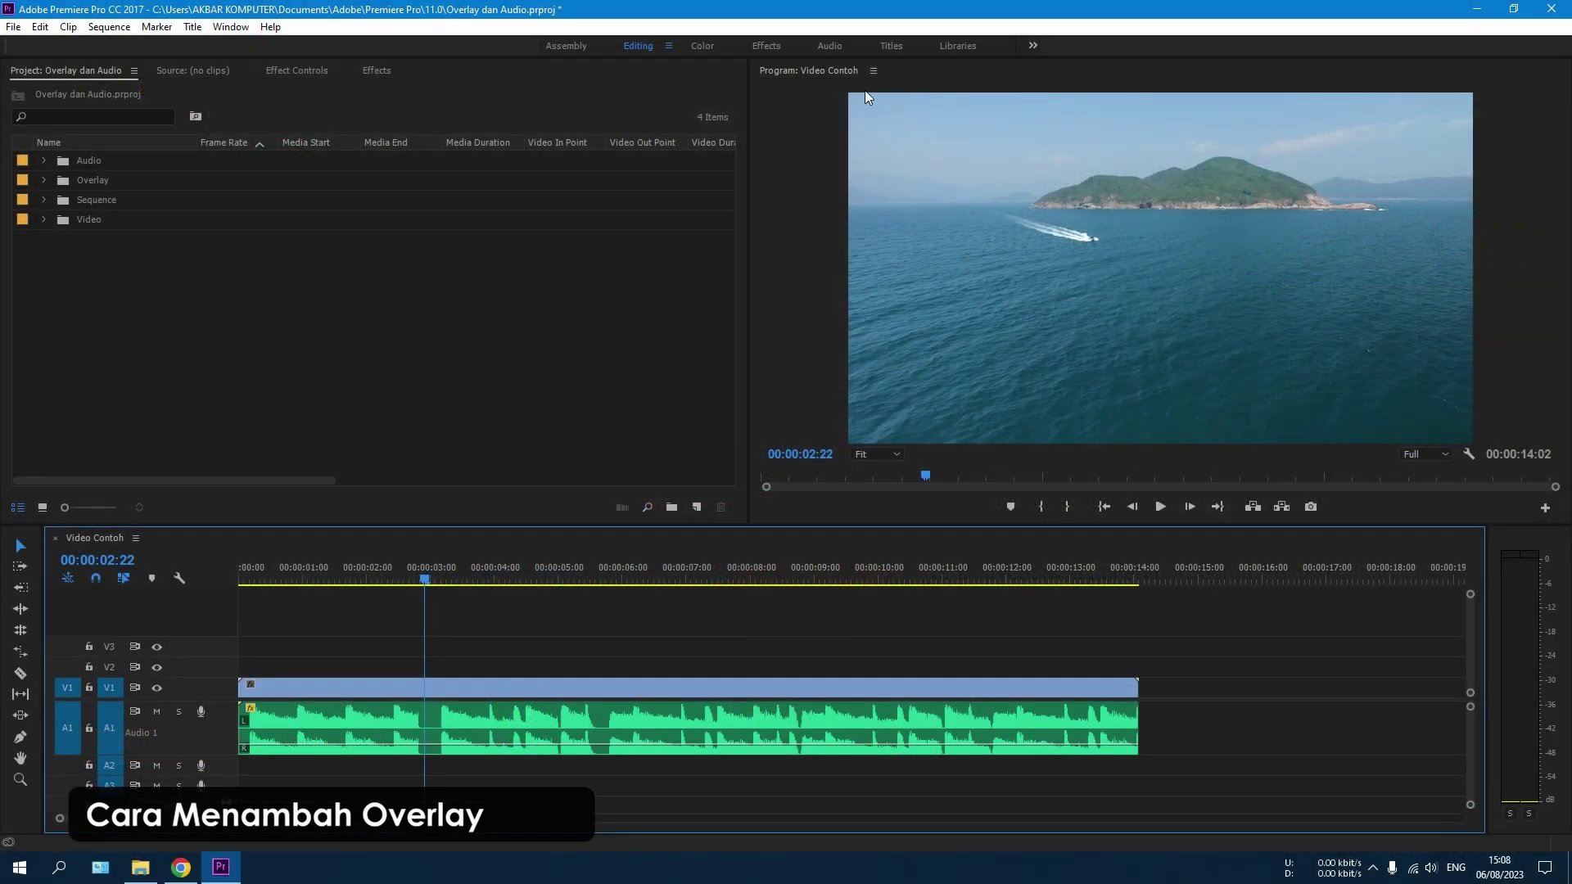
Maximize the Program monitor to examine the current frame, and restore the normal panel layout.
{"action": "key", "text": "grave"}
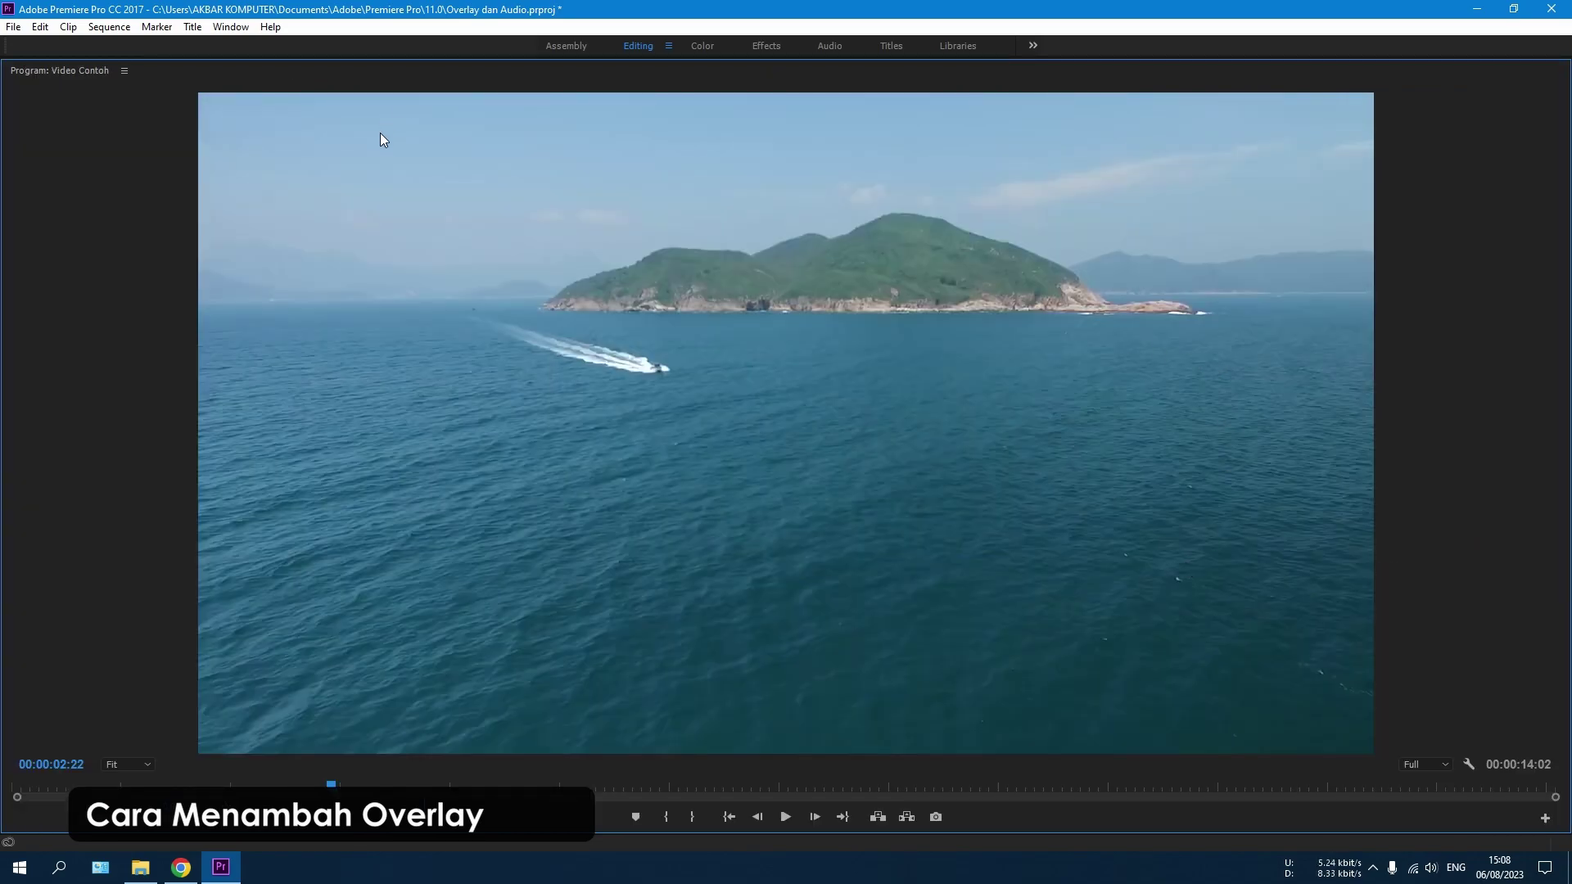
{"action": "key", "text": "grave"}
{"action": "left_click", "coordinate": [508, 636]}
Place Brading1.png from the Overlay bin at the start of track V2 and extend it to the end of the video.
{"action": "left_click", "coordinate": [42, 180]}
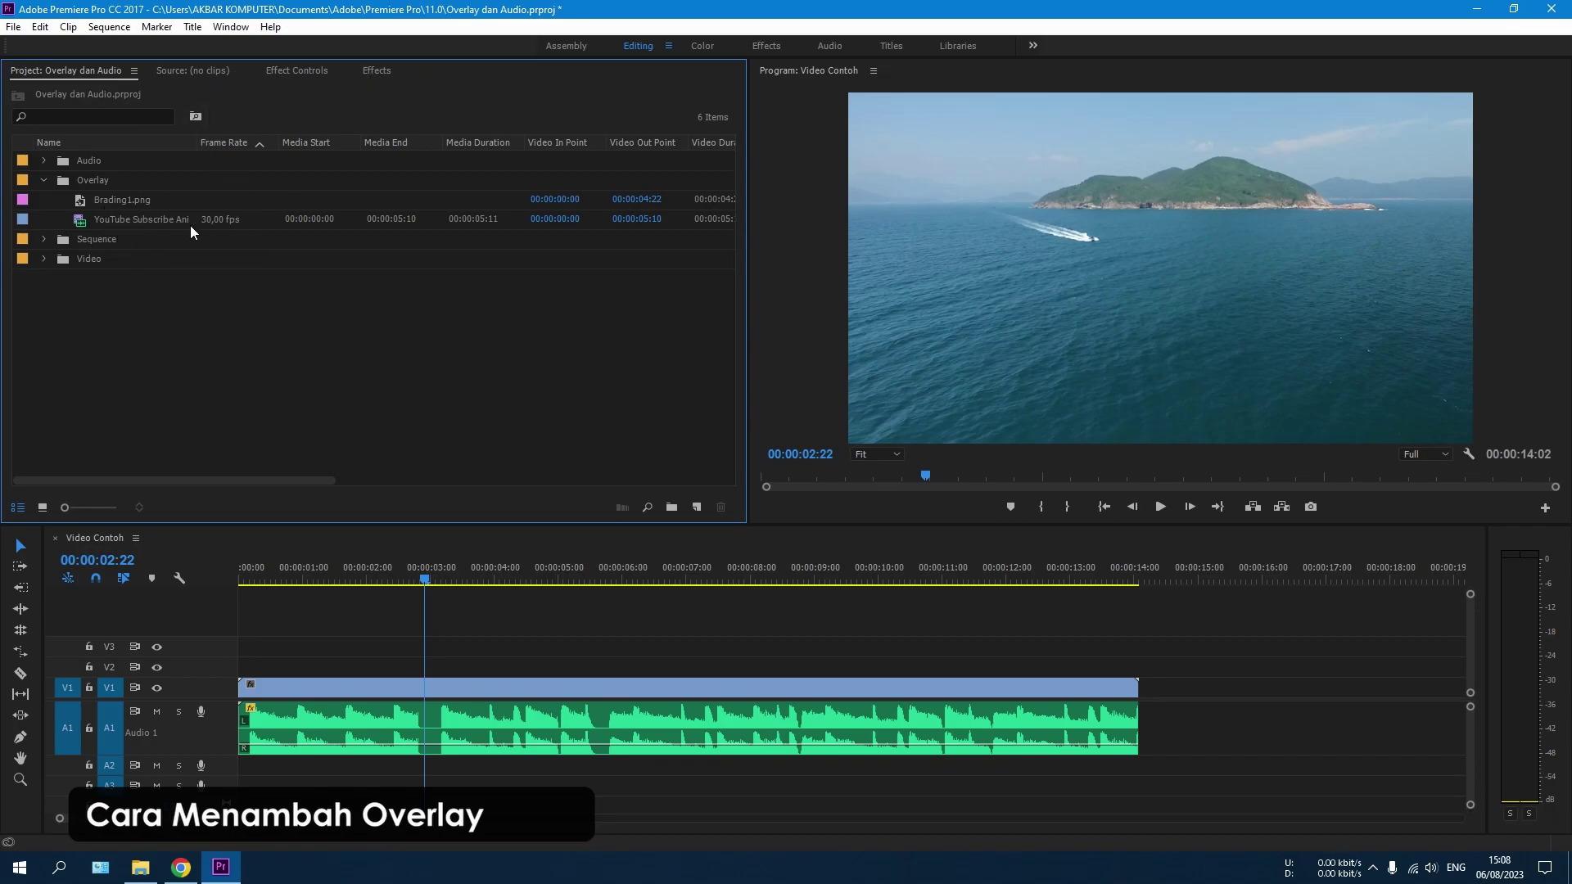
{"action": "left_click", "coordinate": [139, 220]}
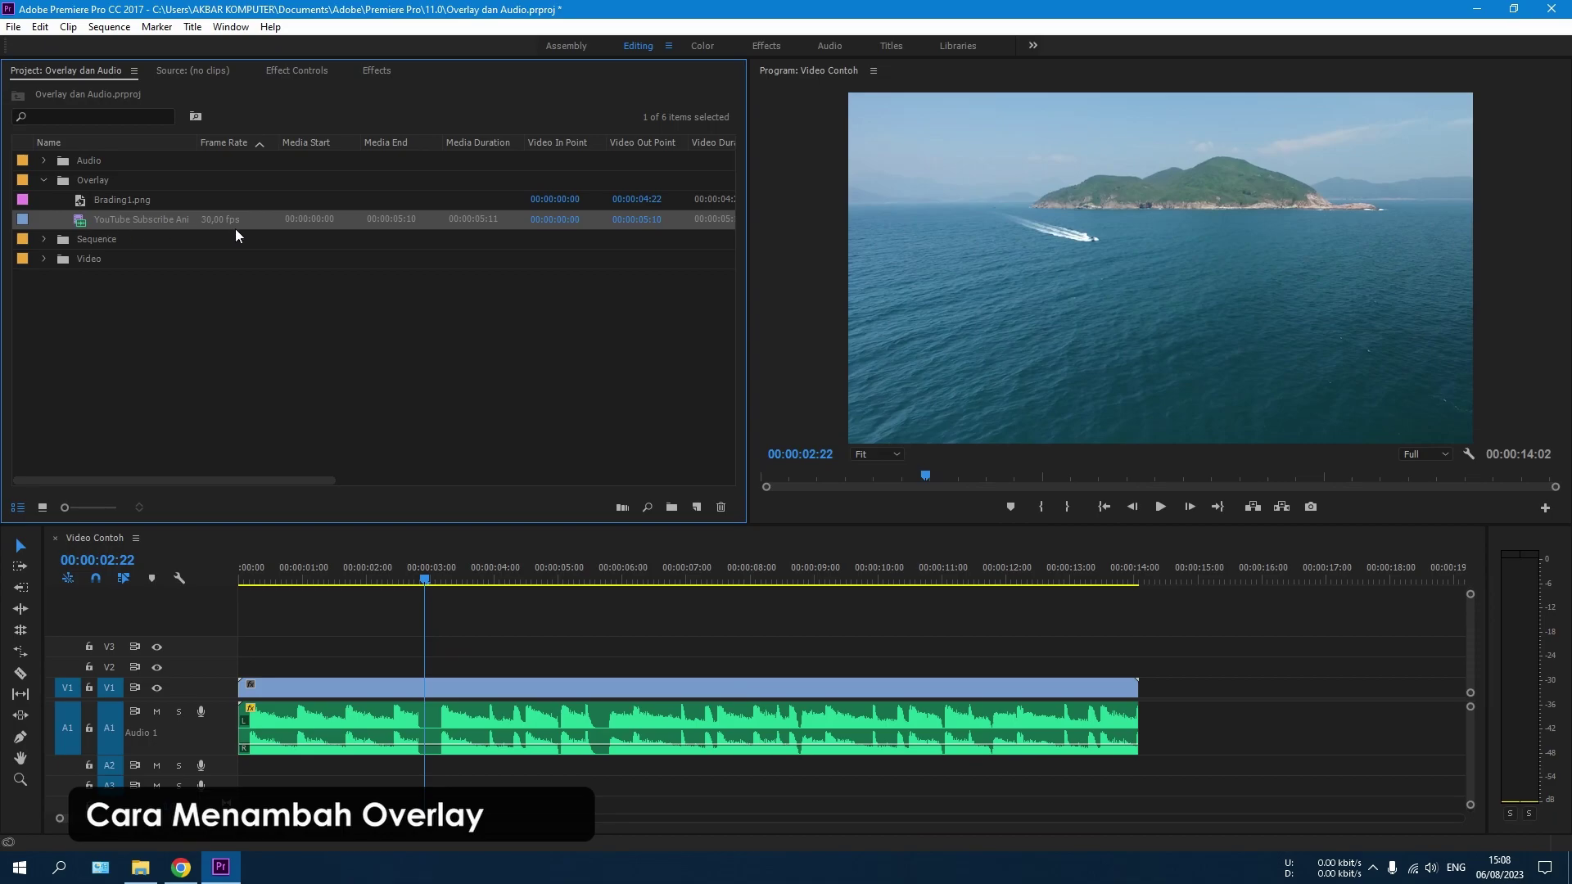
{"action": "left_click", "coordinate": [165, 322]}
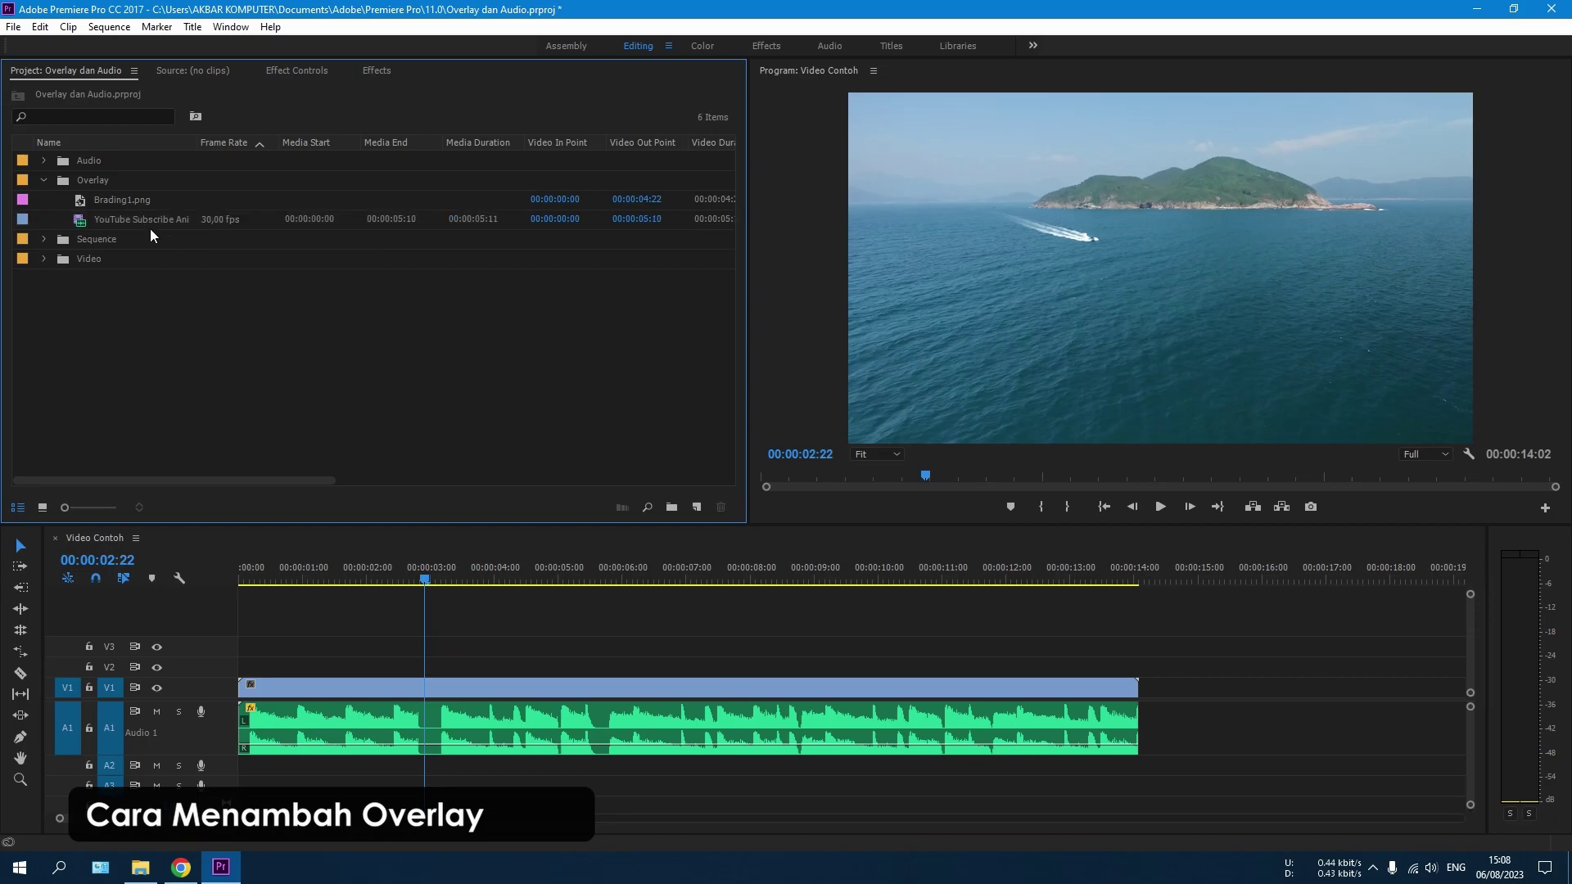
{"action": "left_click", "coordinate": [101, 203]}
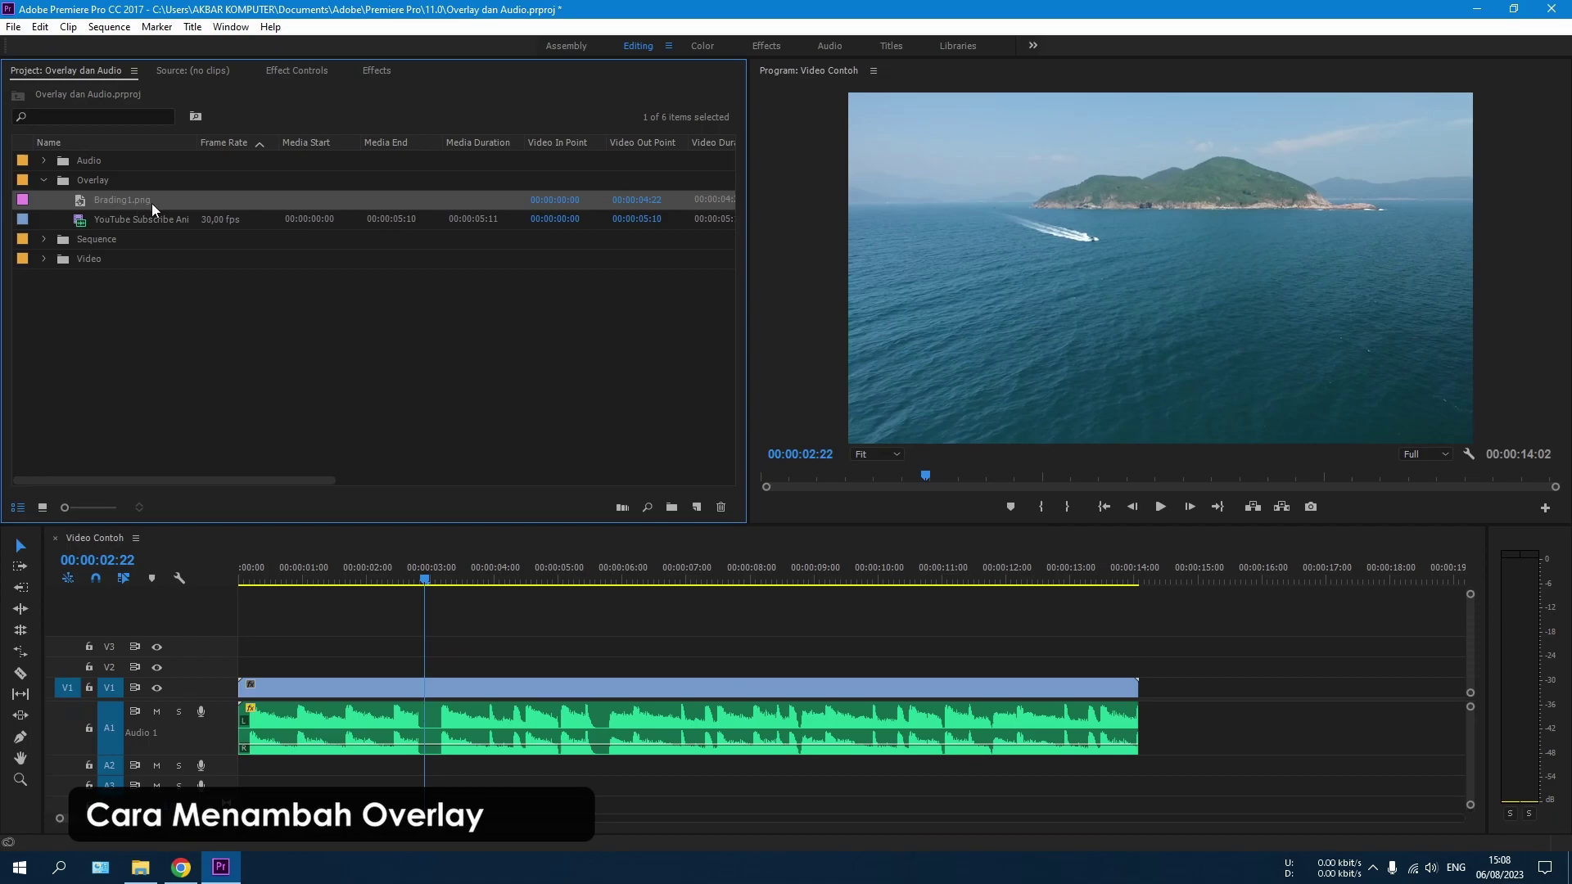
{"action": "mouse_move", "coordinate": [151, 204]}
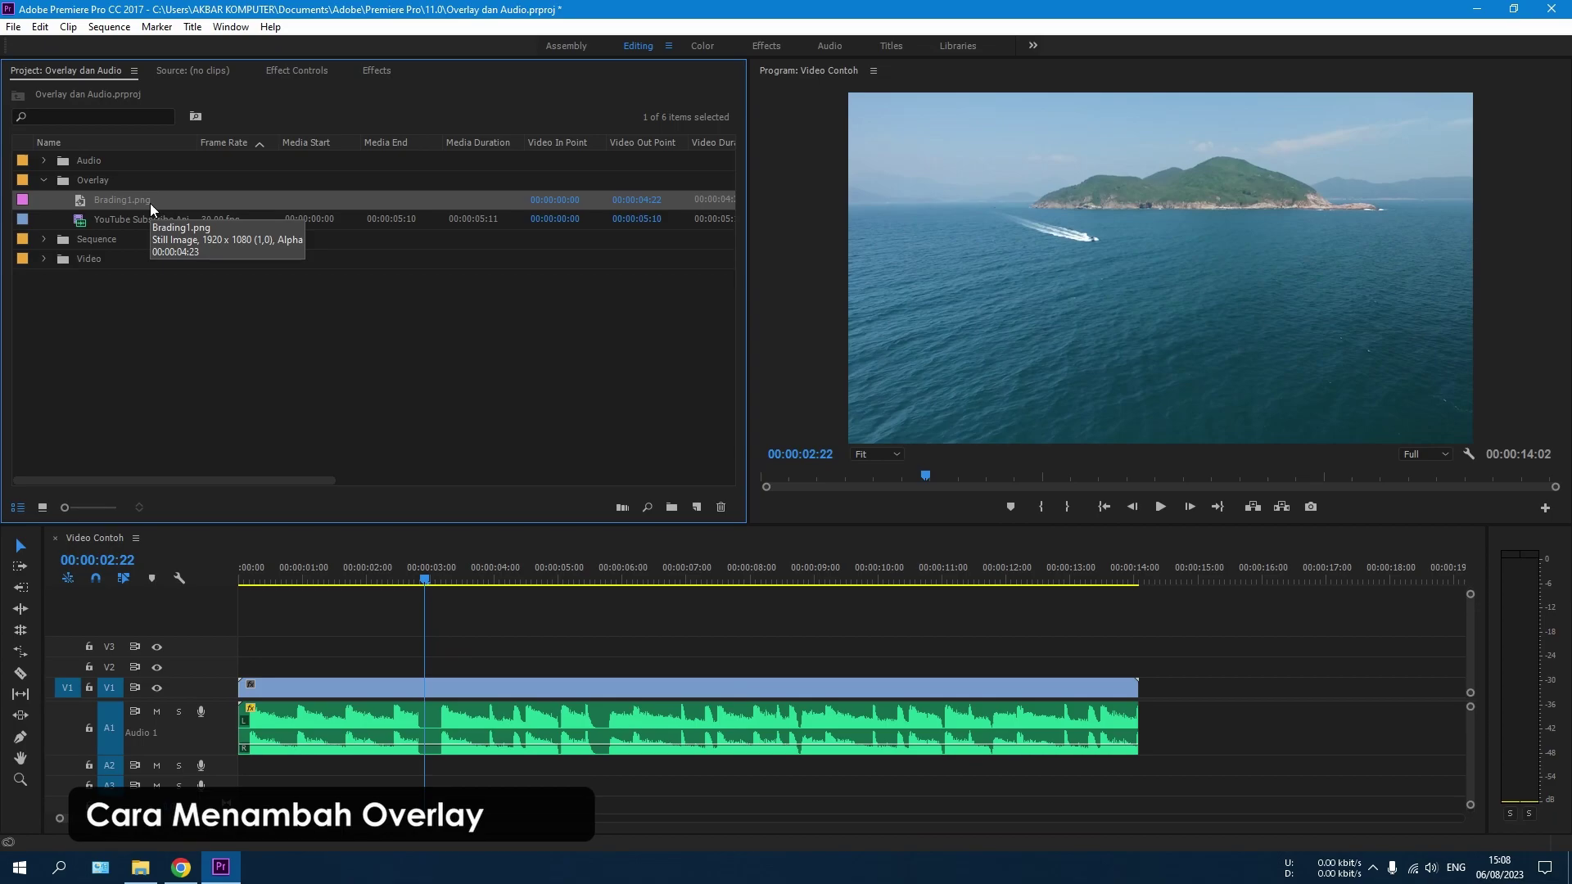
{"action": "left_click_drag", "start_coordinate": [219, 315], "coordinate": [242, 667]}
{"action": "left_click_drag", "start_coordinate": [701, 667], "coordinate": [1138, 665]}
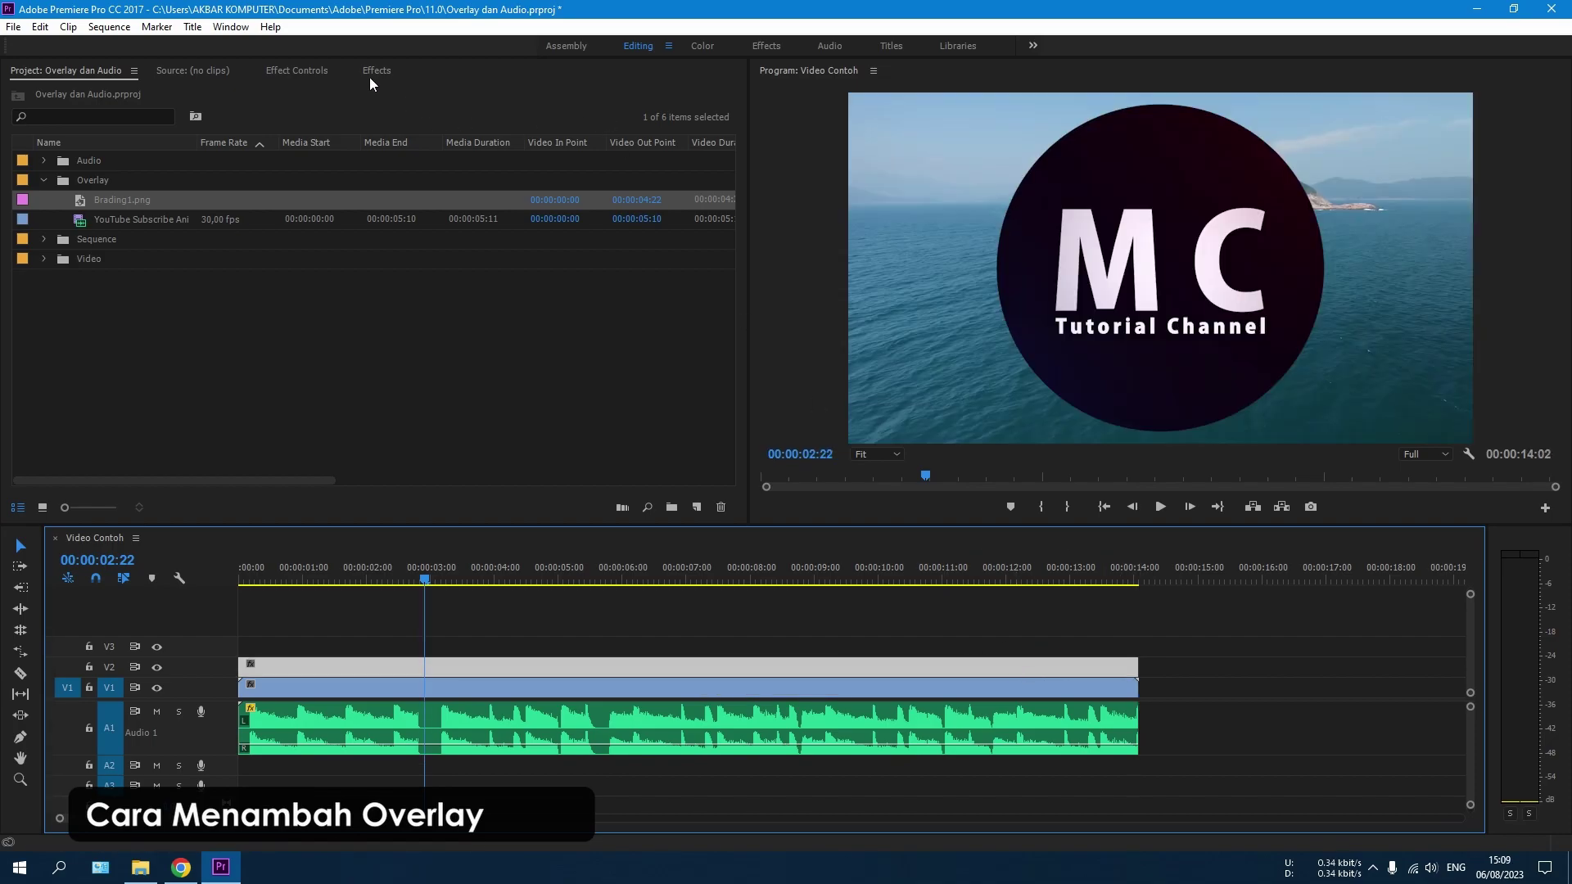
Set the logo clip's scale to 14 and its position to 1713, 144, and deselect the clip.
{"action": "left_click", "coordinate": [297, 70]}
{"action": "left_click_drag", "start_coordinate": [172, 170], "coordinate": [311, 154]}
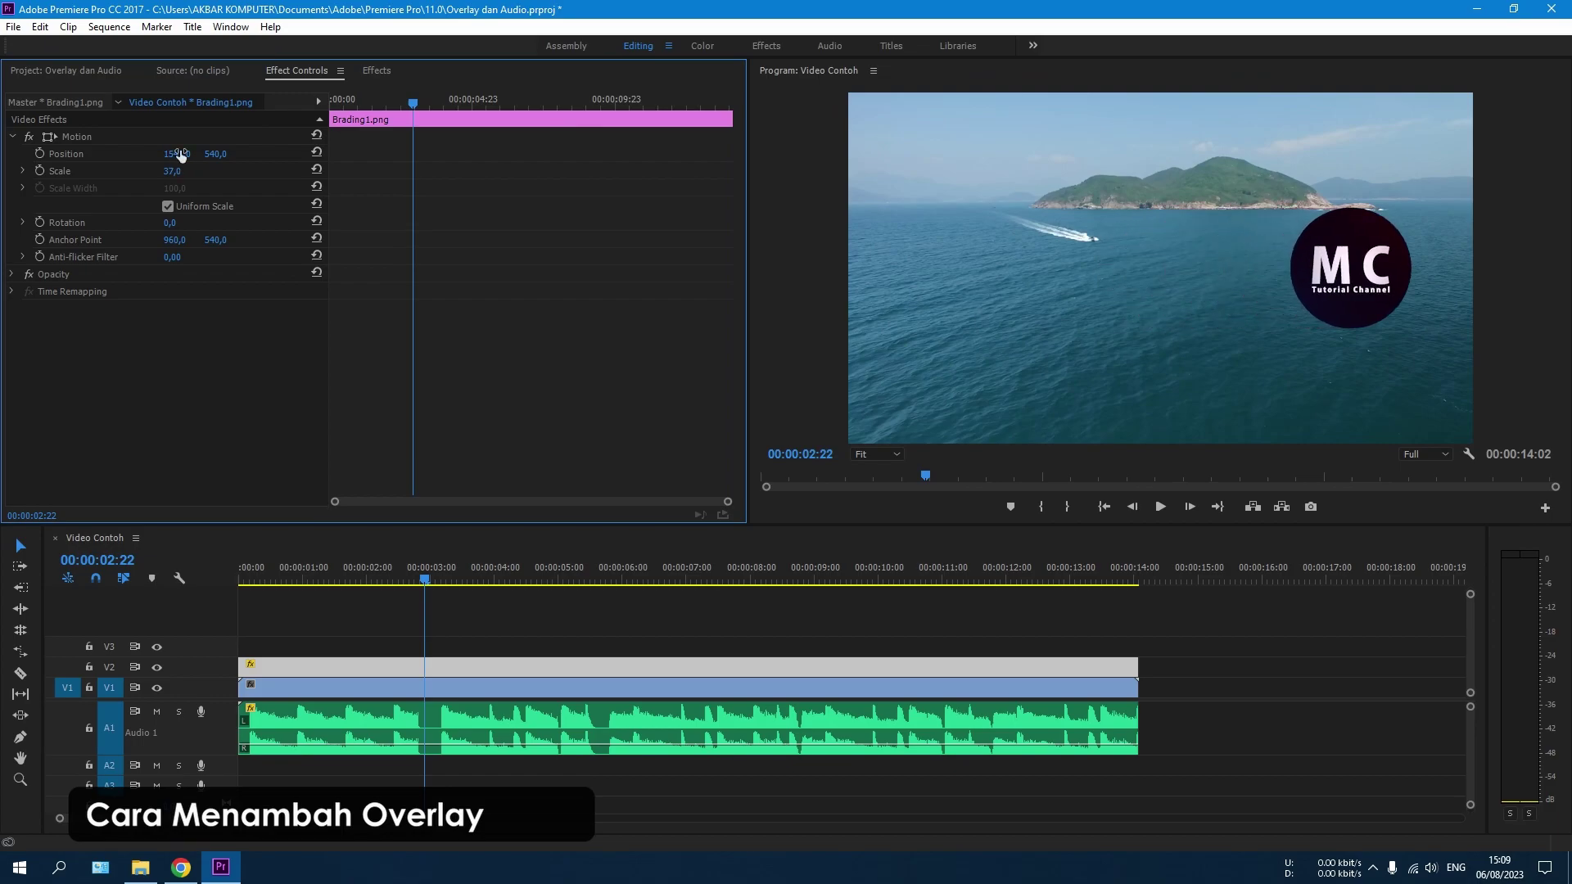
{"action": "left_click_drag", "start_coordinate": [172, 170], "coordinate": [136, 154]}
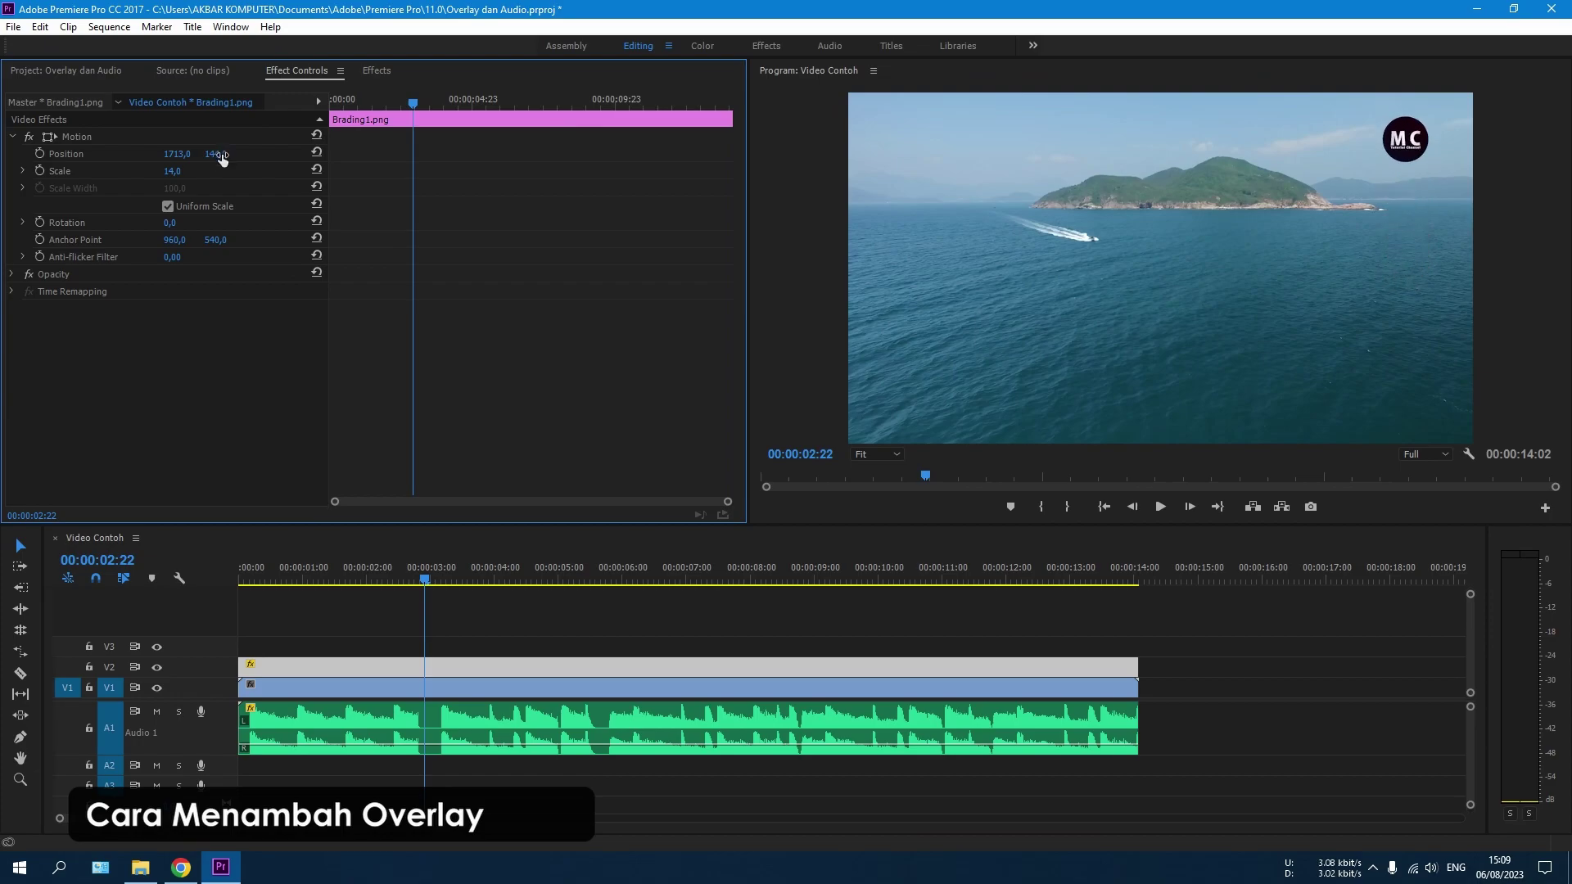
{"action": "left_click", "coordinate": [484, 649]}
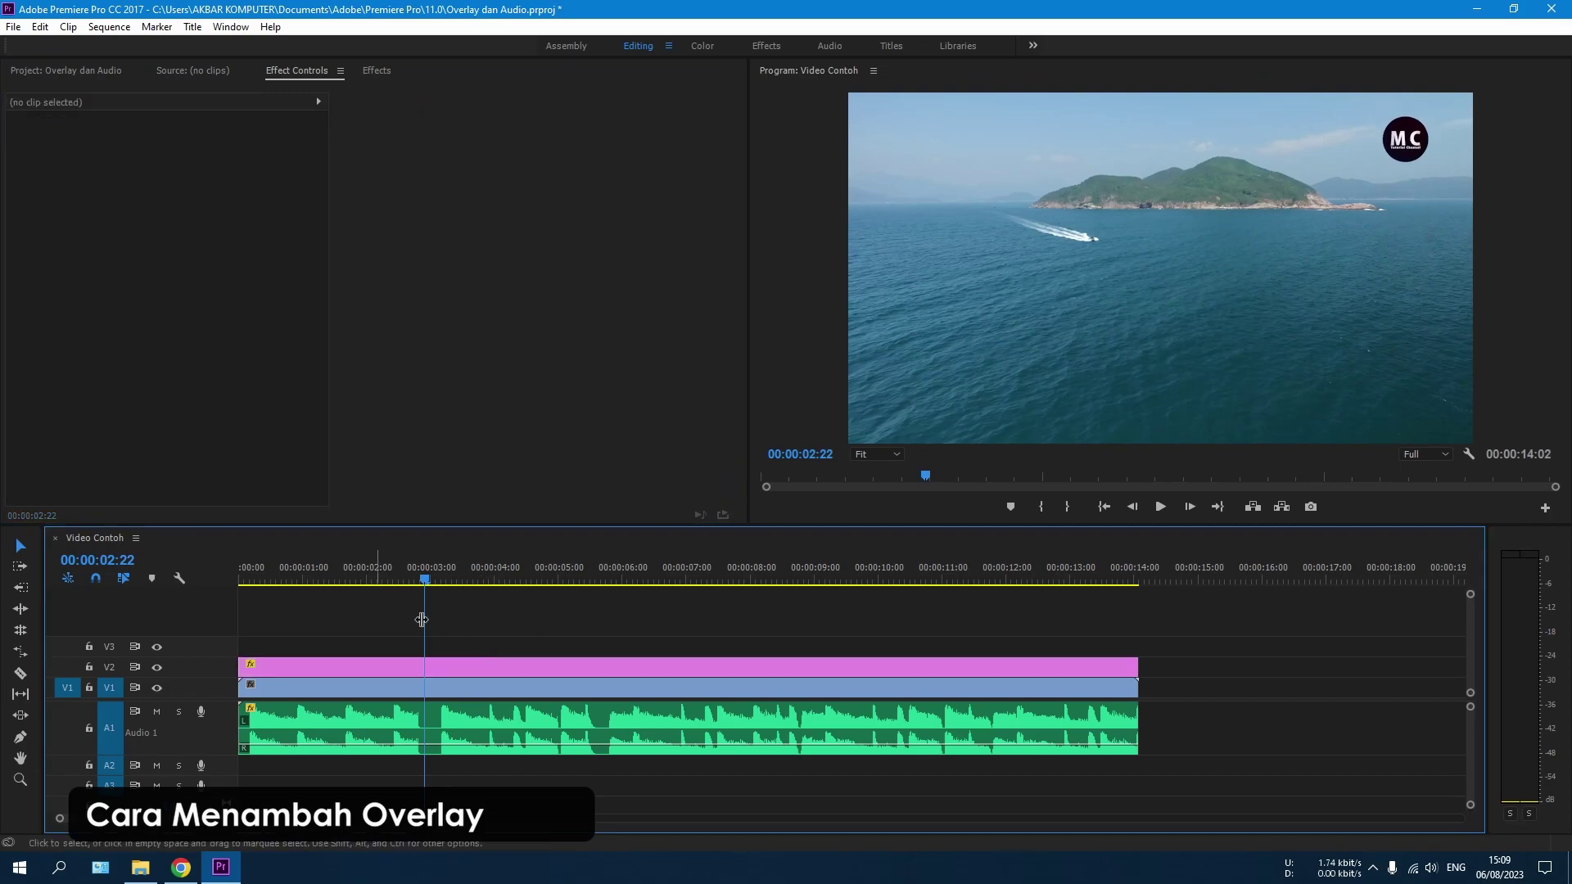
Review the logo clip's motion settings and play the sequence from the start to check the logo overlay.
{"action": "left_click", "coordinate": [474, 661]}
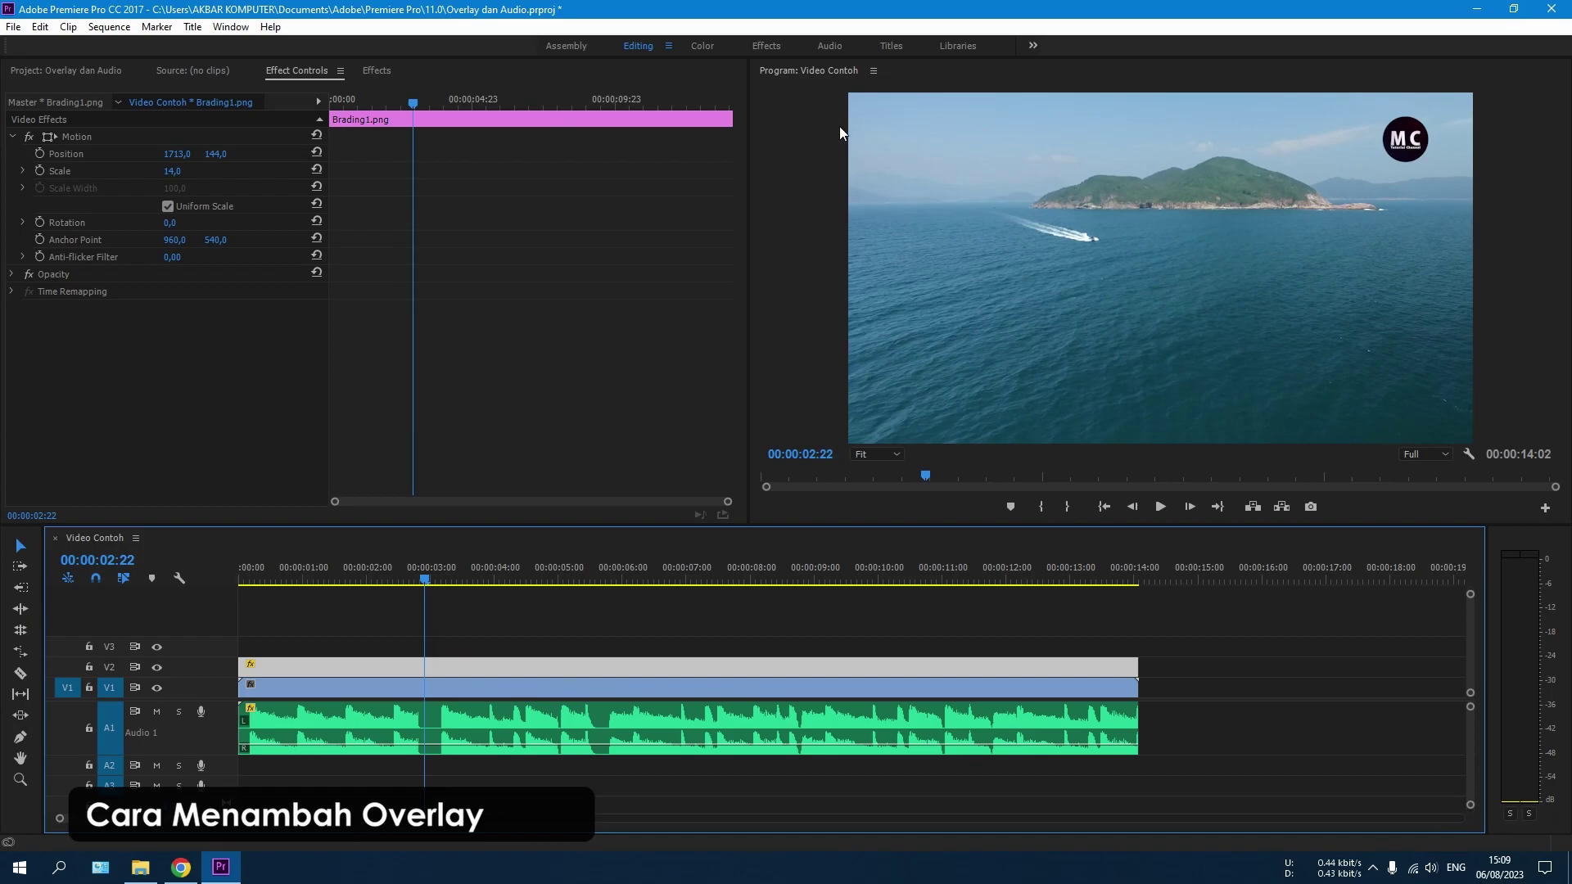
{"action": "left_click", "coordinate": [450, 628]}
{"action": "key", "text": "Home"}
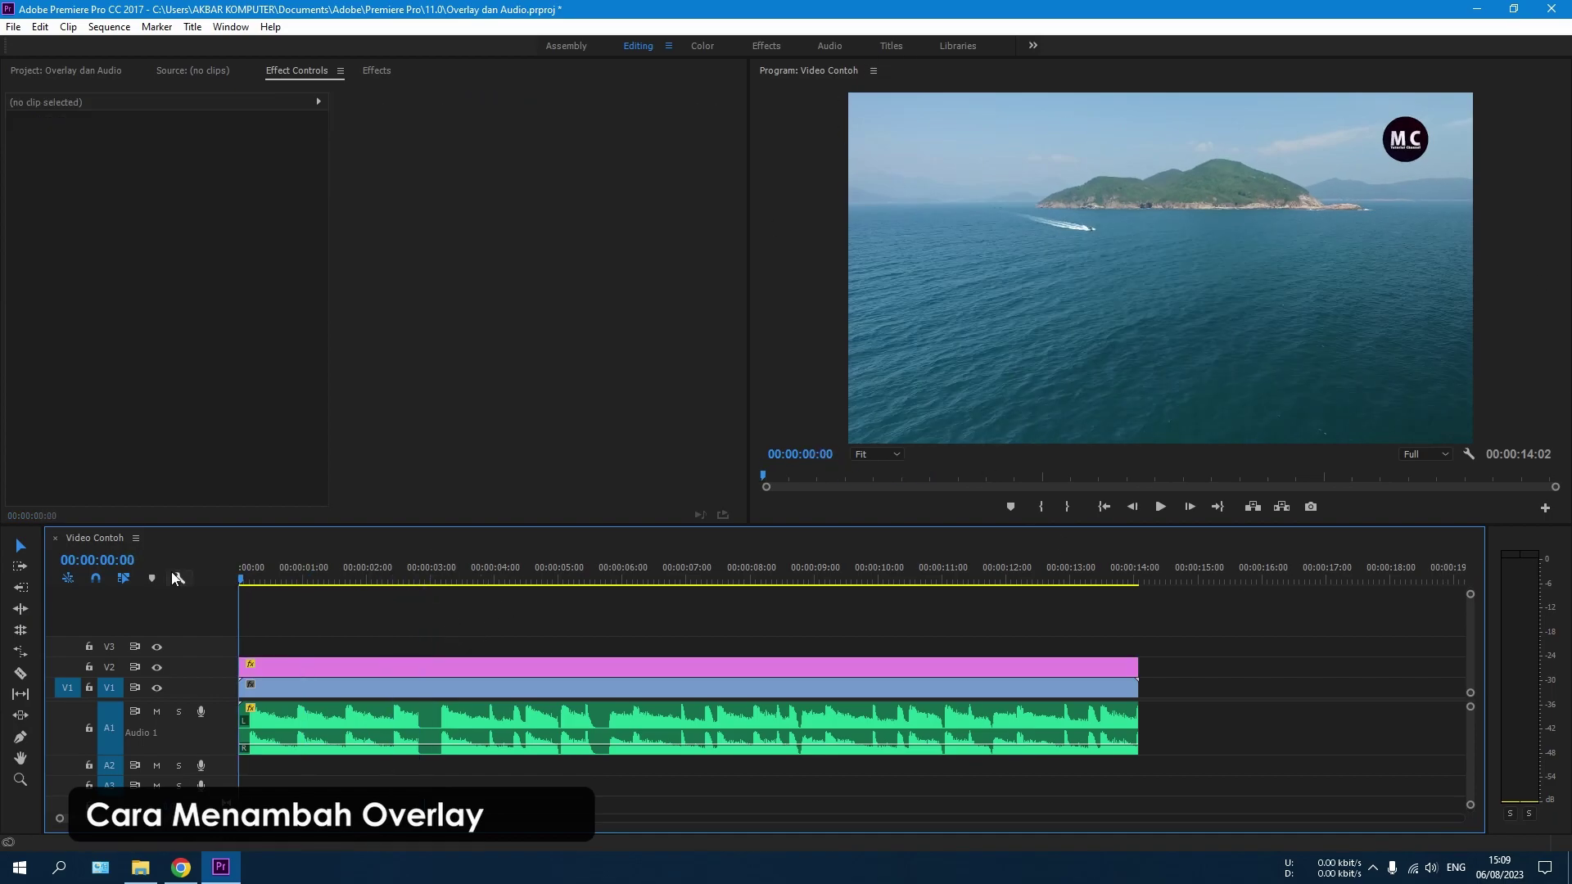
{"action": "key", "text": "space"}
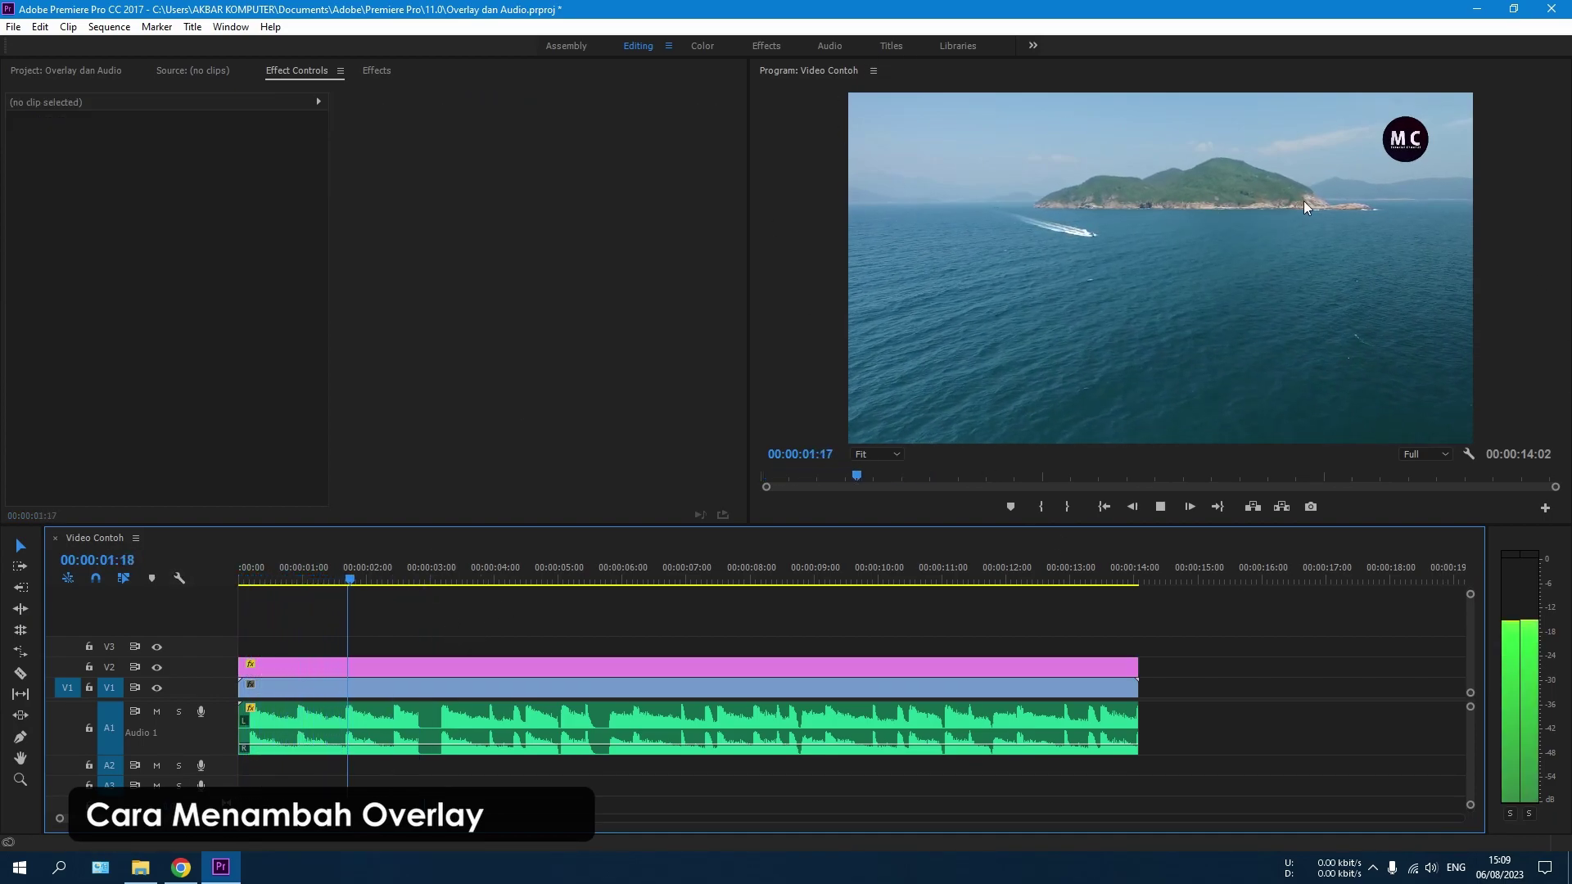
{"action": "key", "text": "space"}
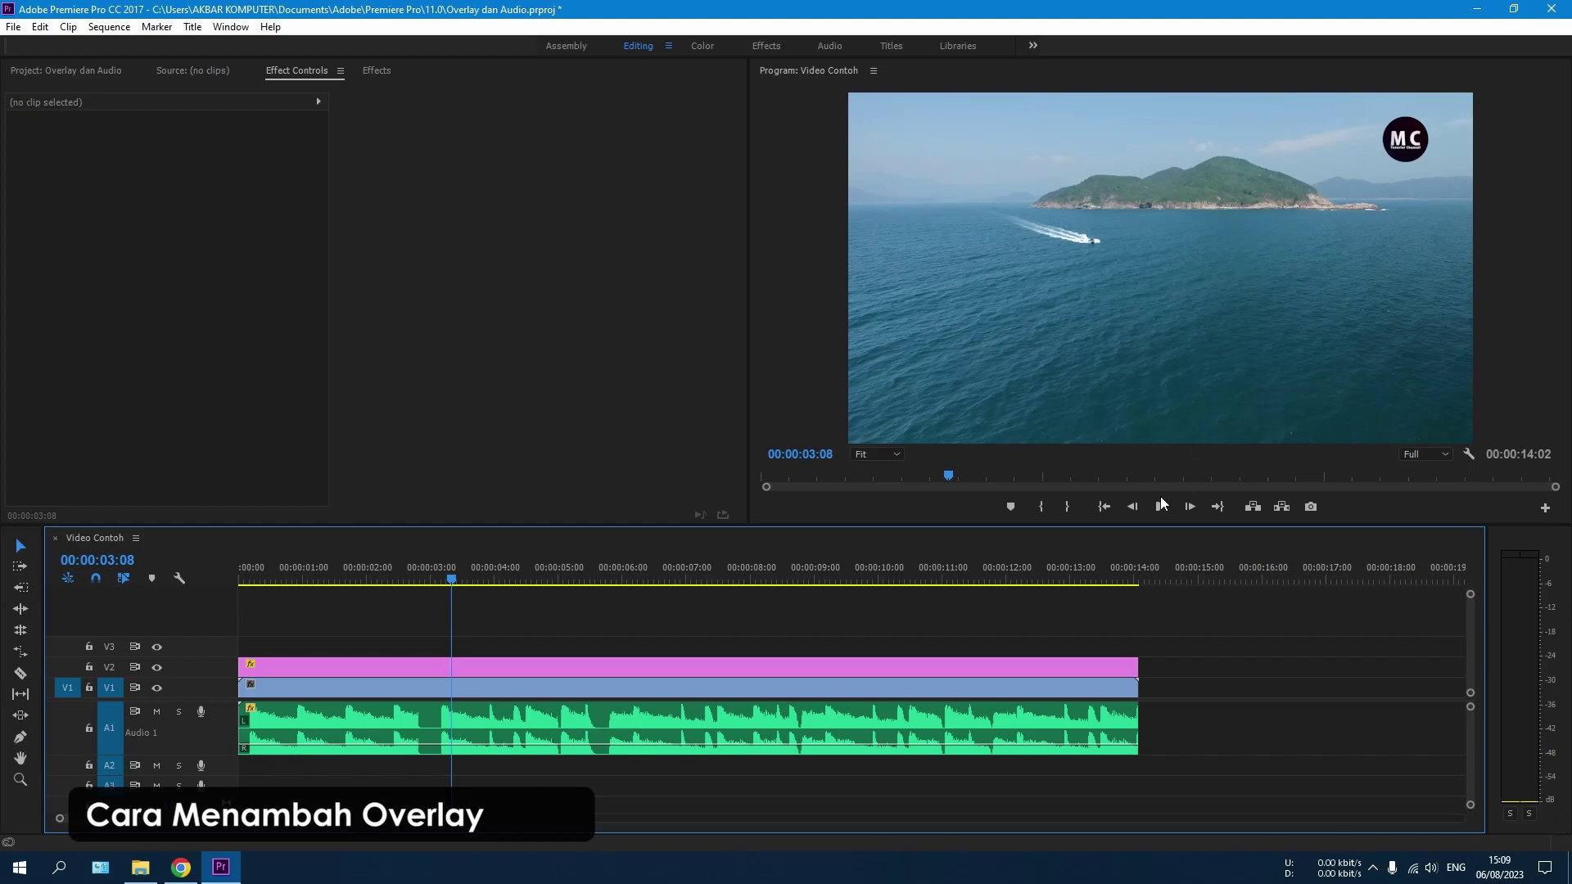
Reselect the logo clip on V2 to review its settings, with the playhead moved to 00:00:02:23.
{"action": "left_click", "coordinate": [577, 665]}
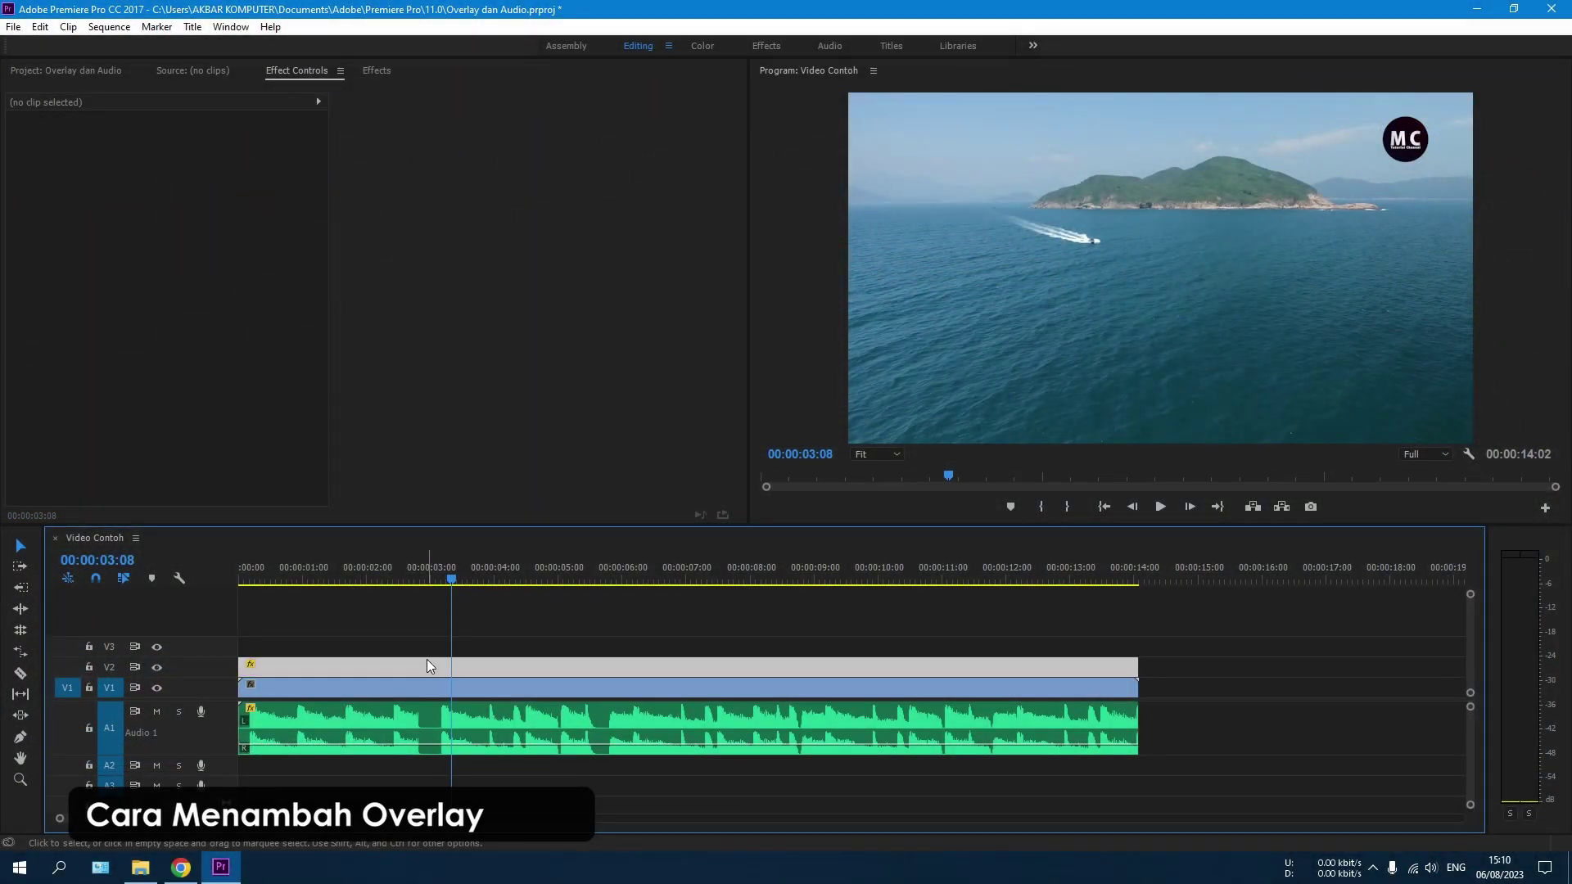
{"action": "left_click", "coordinate": [426, 660]}
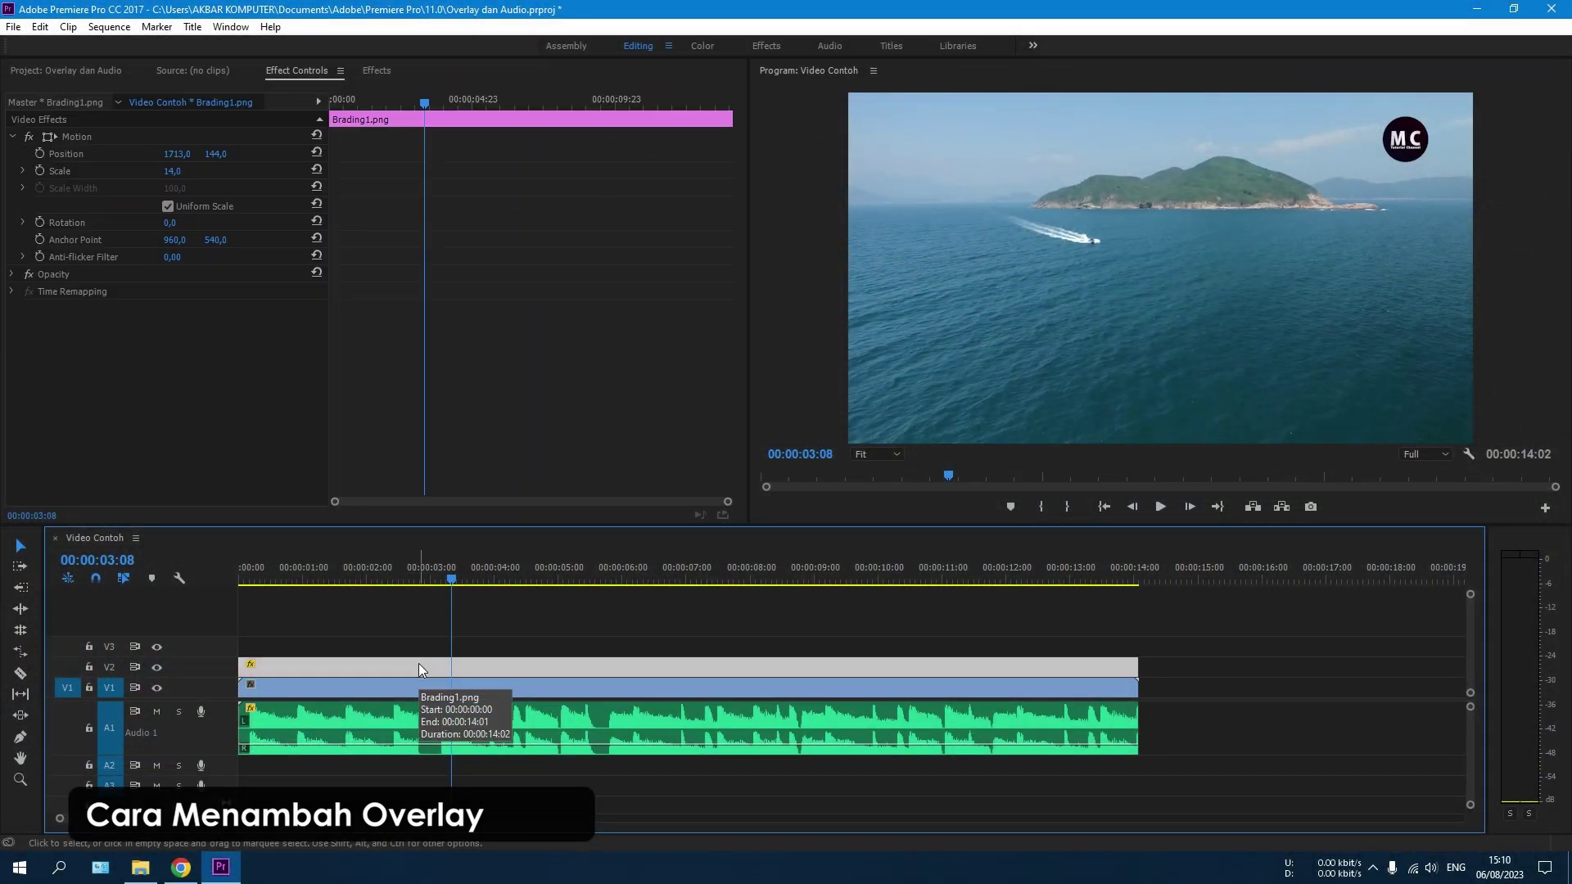
{"action": "left_click", "coordinate": [427, 629]}
{"action": "left_click", "coordinate": [445, 663]}
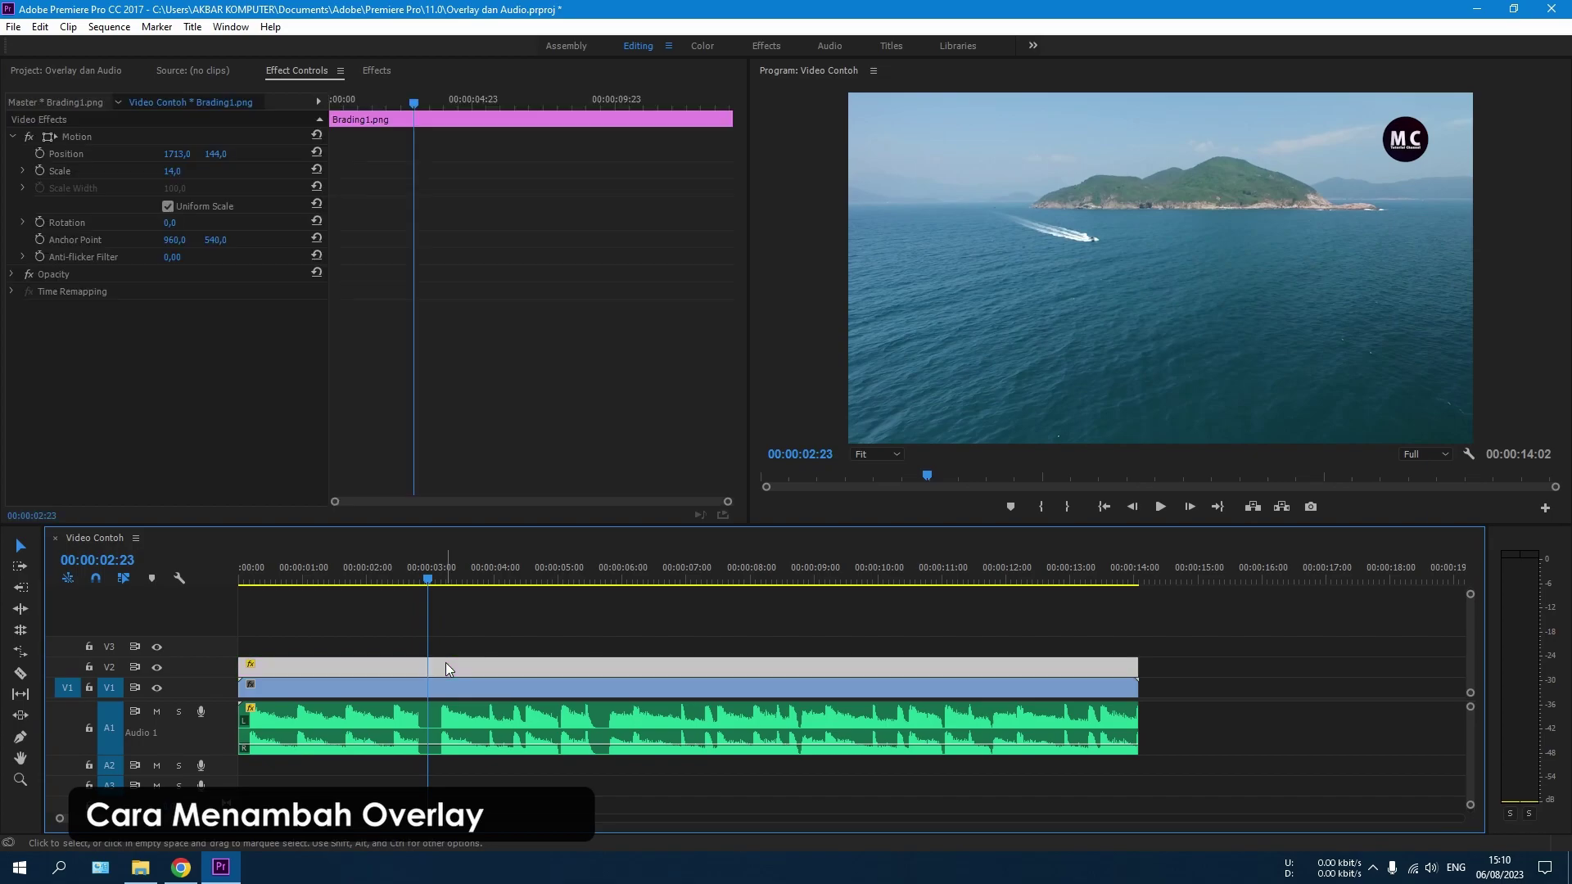
Place the YouTube Subscribe animation on V3 starting at about 00:00:02:00, and move its audio up to track A2.
{"action": "left_click", "coordinate": [90, 72]}
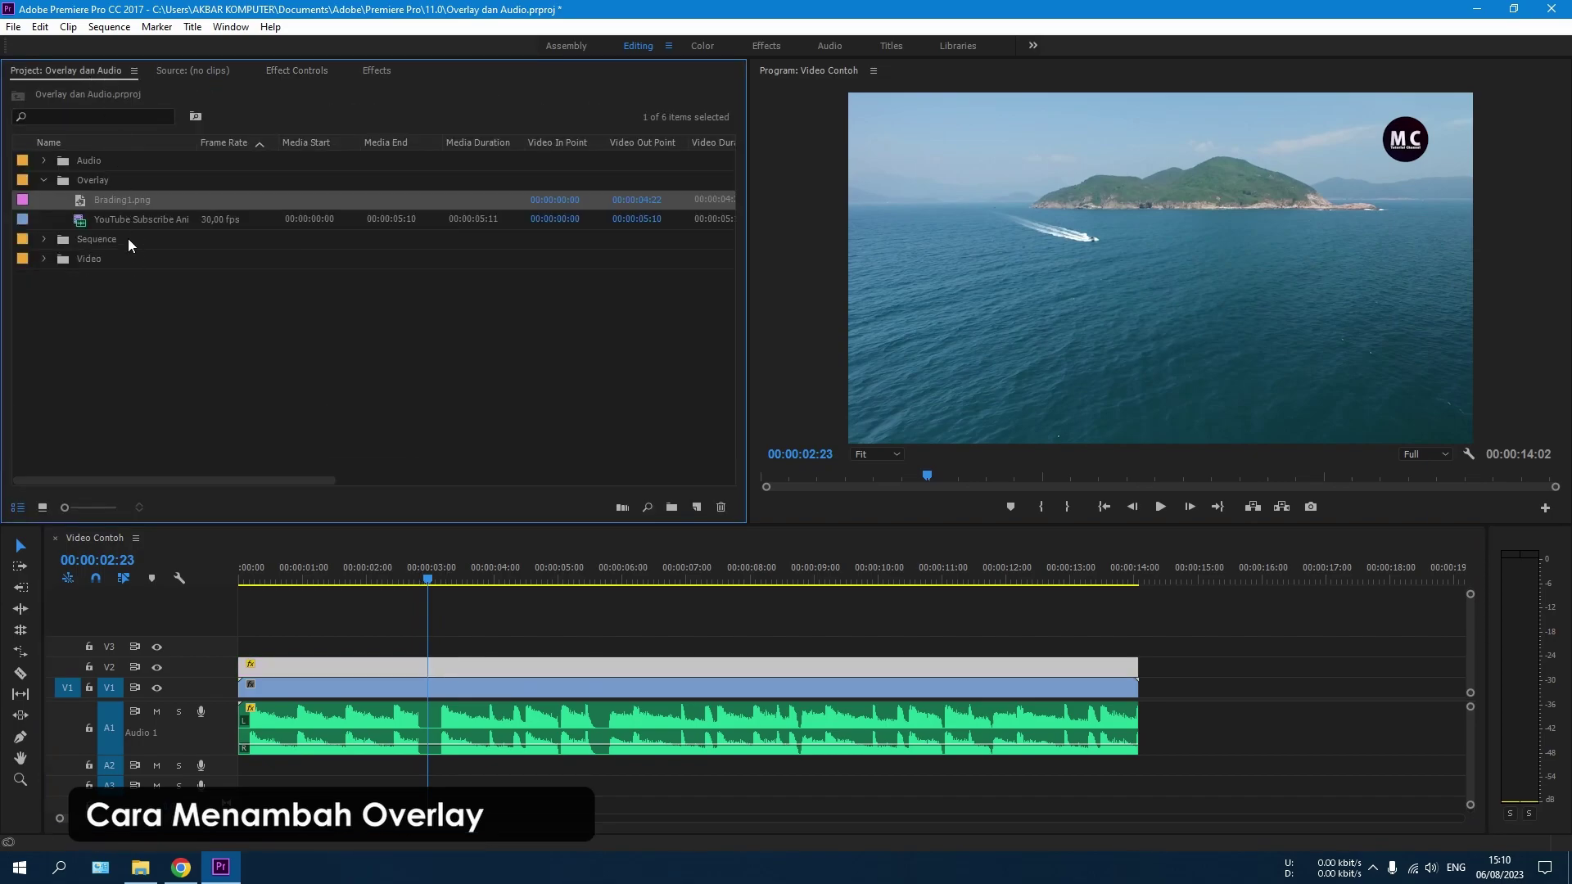
{"action": "left_click_drag", "start_coordinate": [118, 217], "coordinate": [379, 653]}
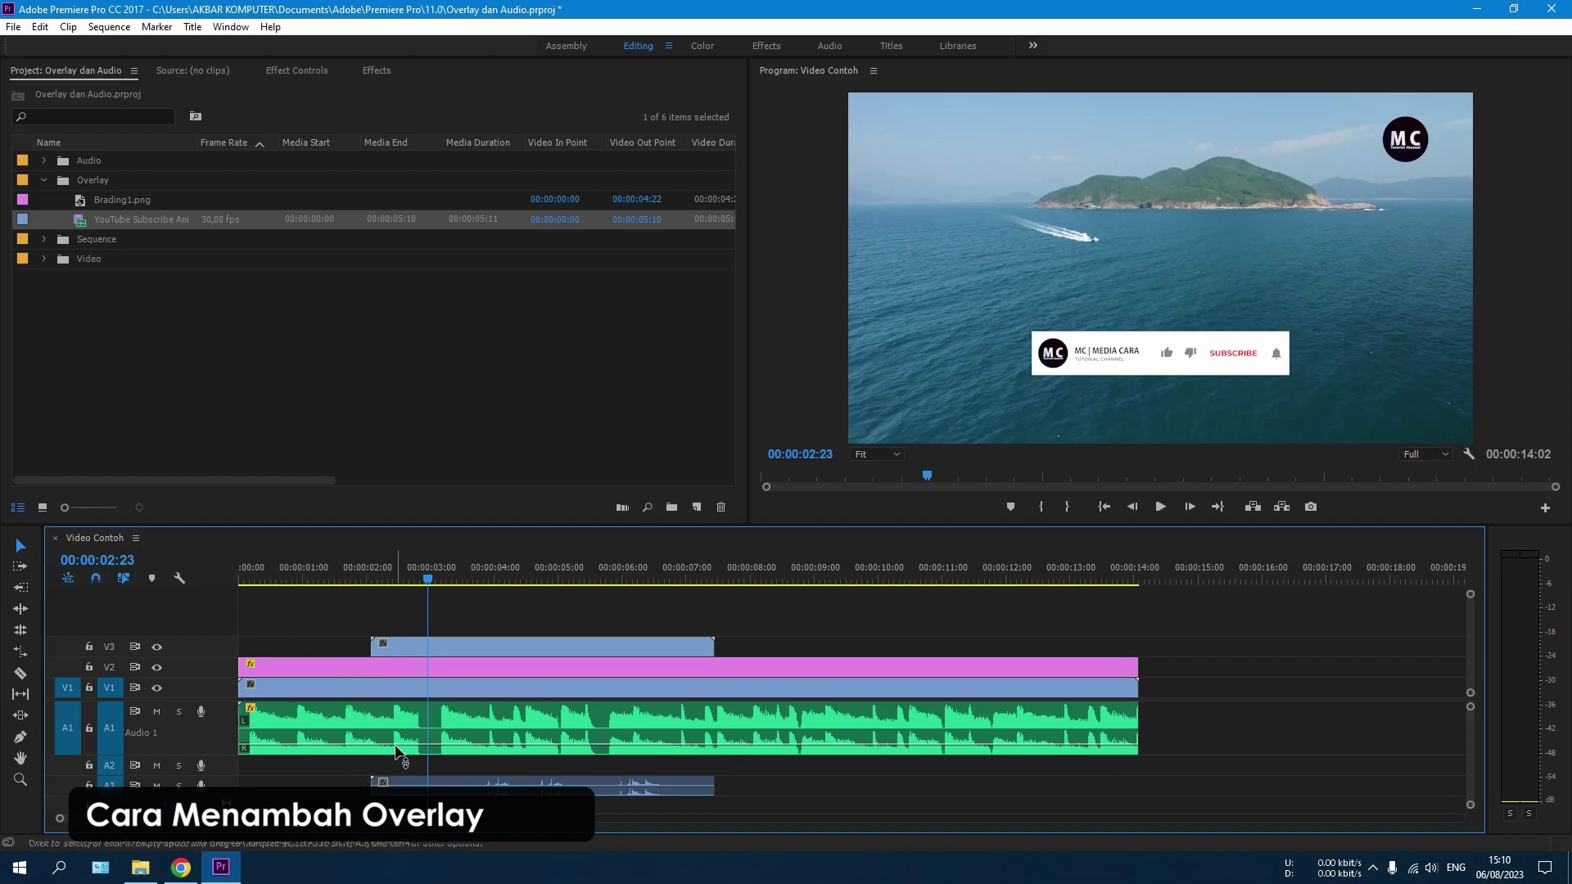
{"action": "left_click", "coordinate": [454, 784]}
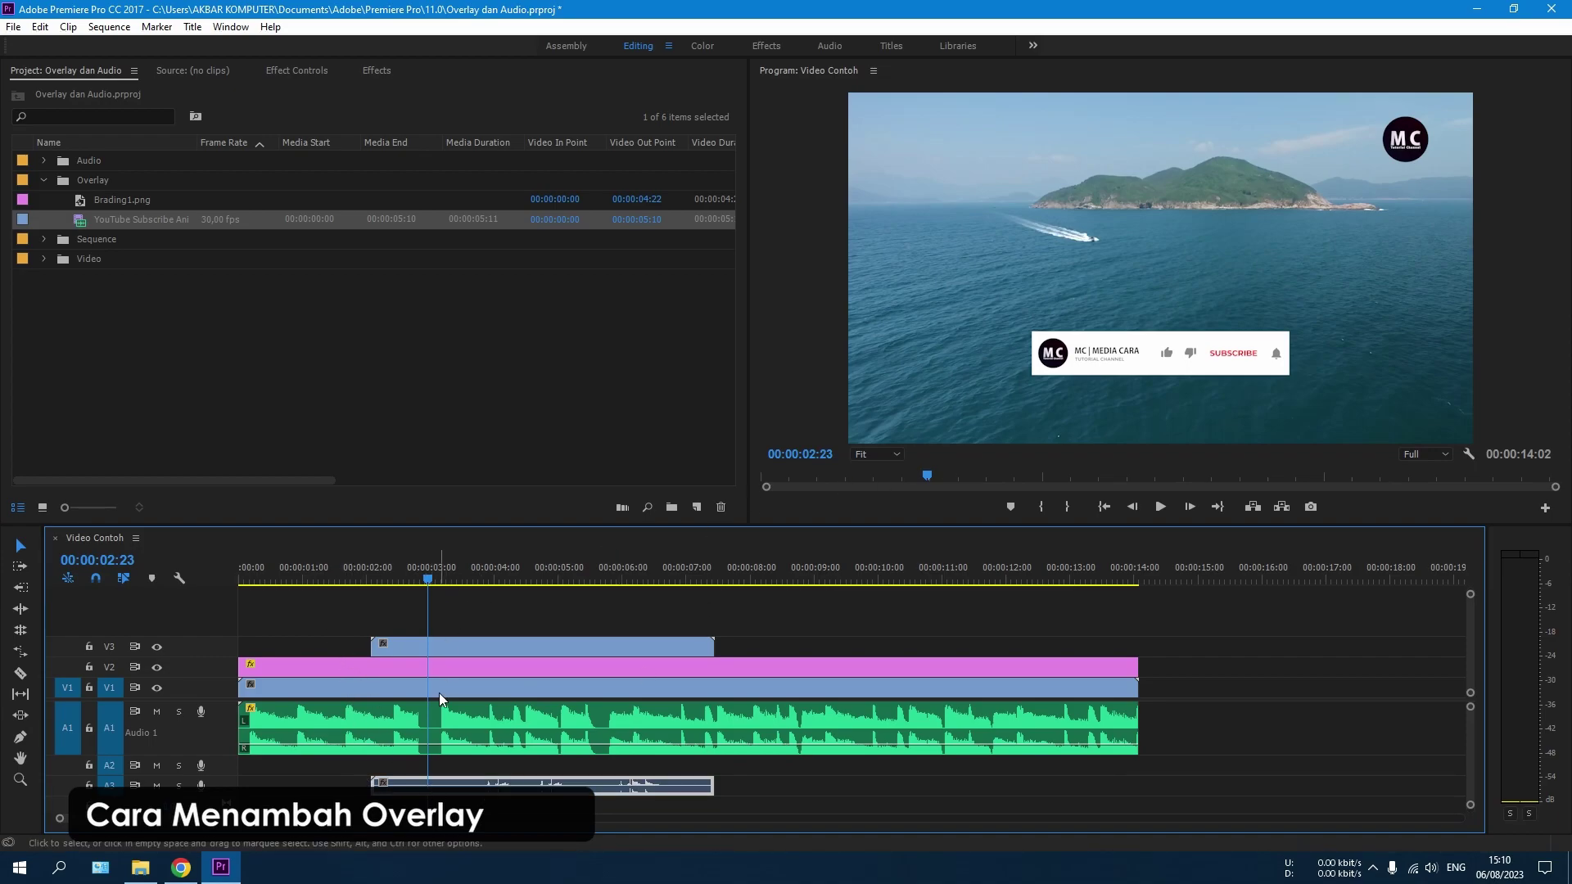
{"action": "left_click_drag", "start_coordinate": [457, 784], "coordinate": [369, 693]}
Play the sequence from the start to check the logo and the subscribe animation overlays.
{"action": "key", "text": "Home"}
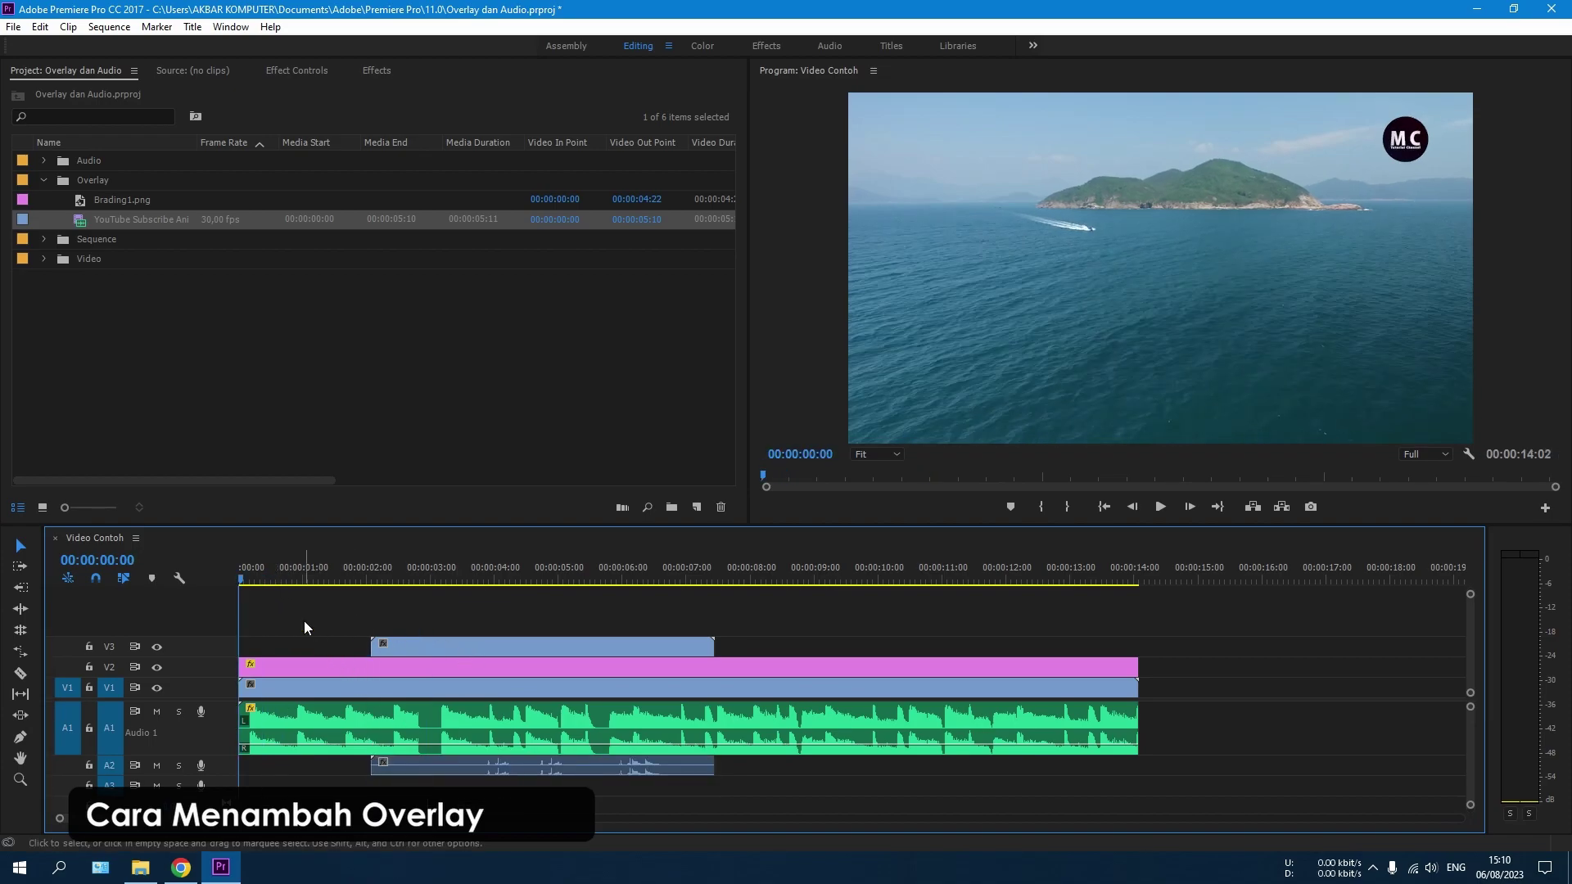
{"action": "key", "text": "space"}
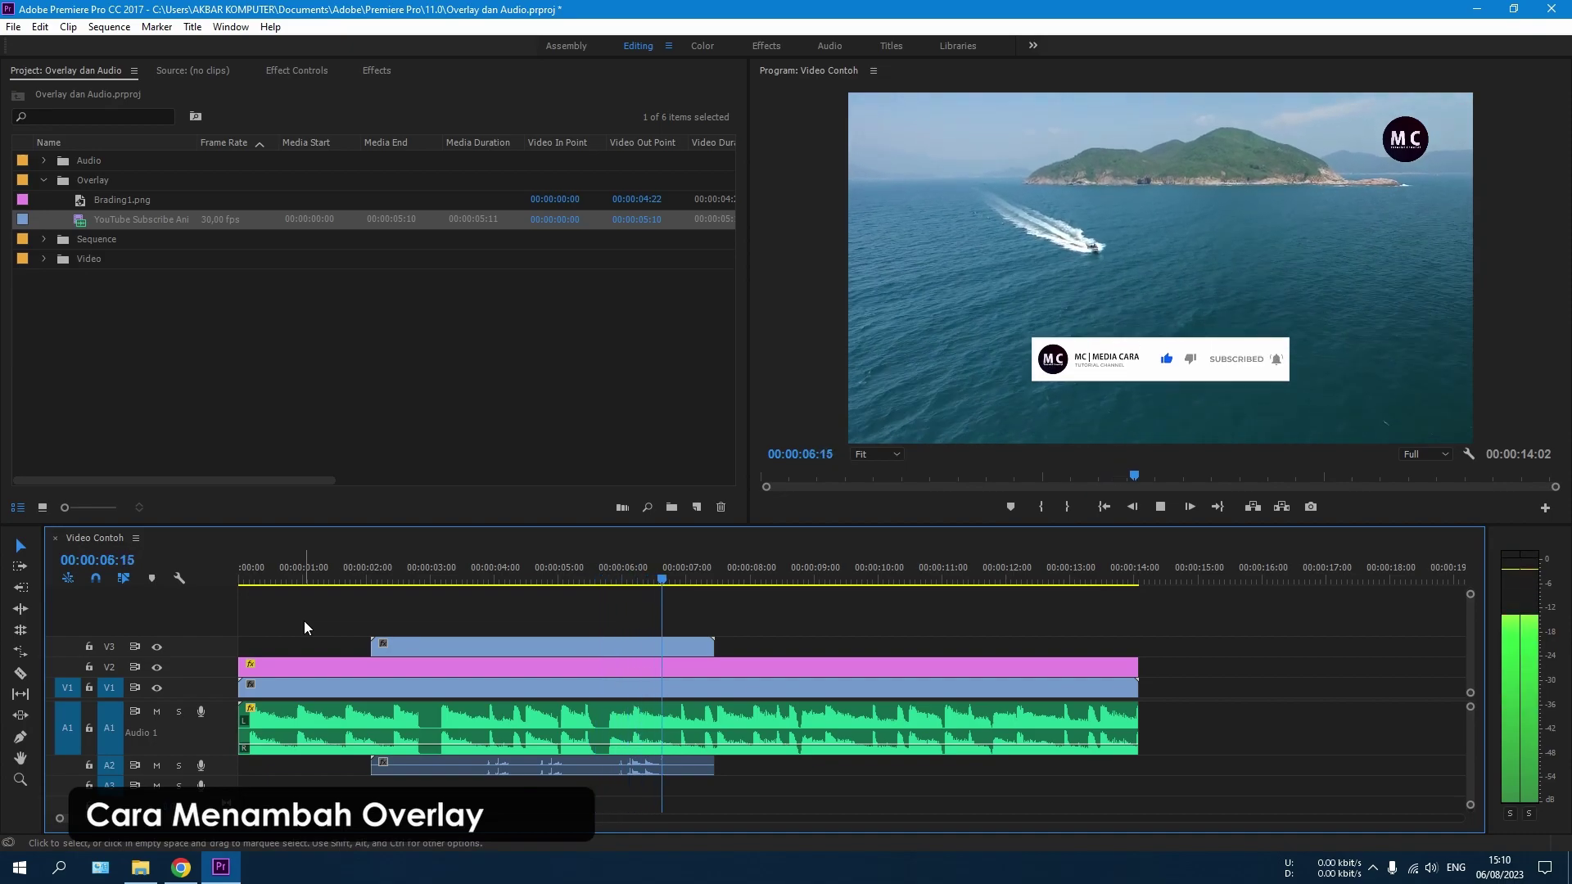
{"action": "key", "text": "space"}
{"action": "left_click", "coordinate": [468, 579]}
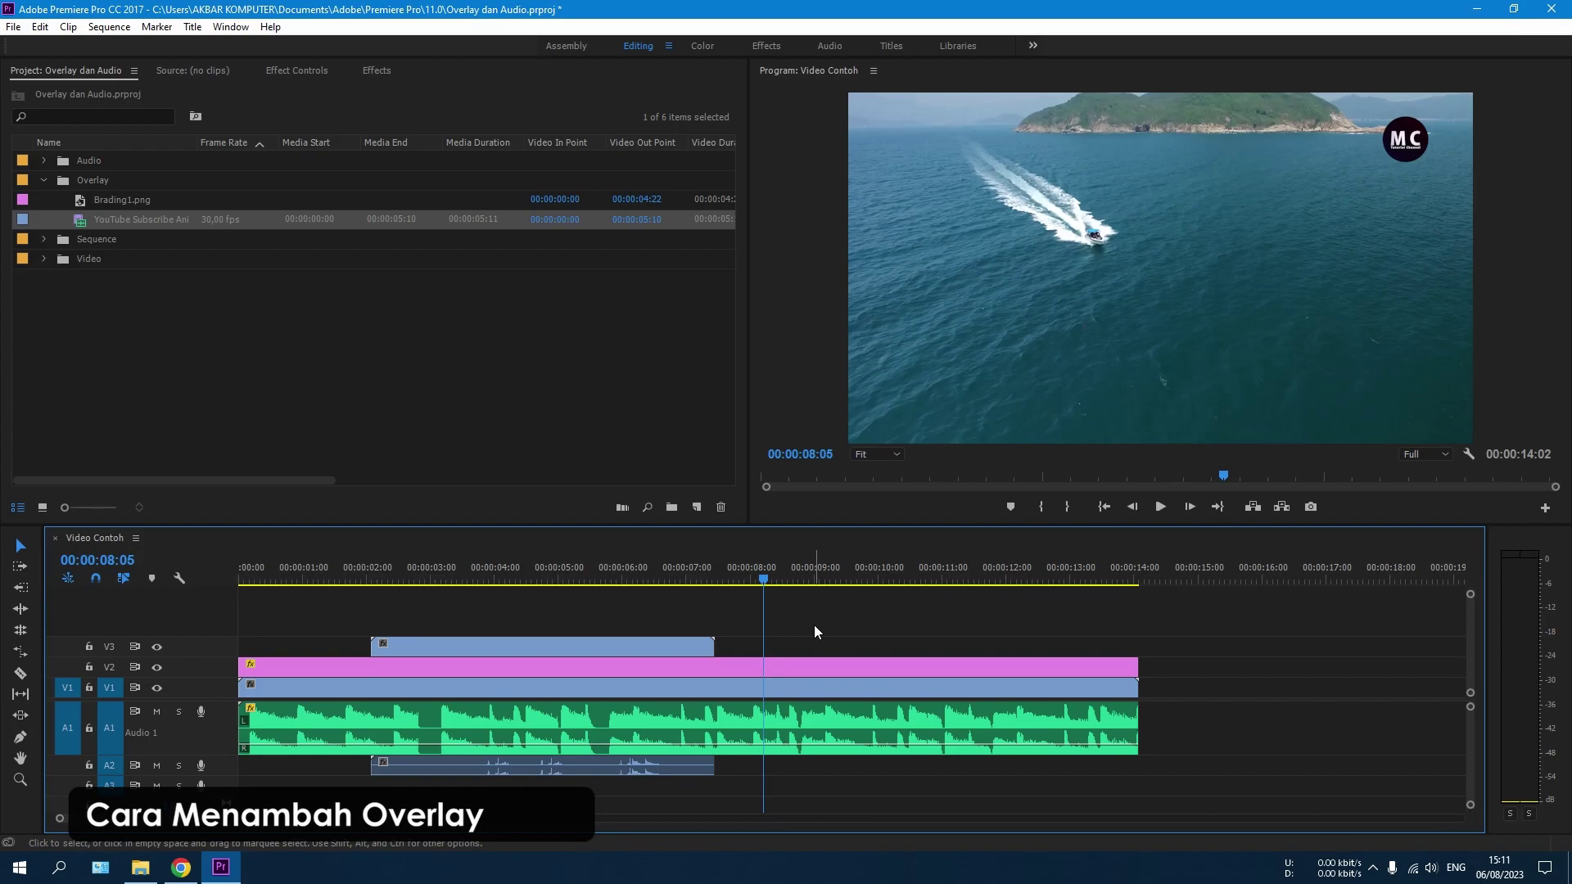
{"action": "key", "text": "super"}
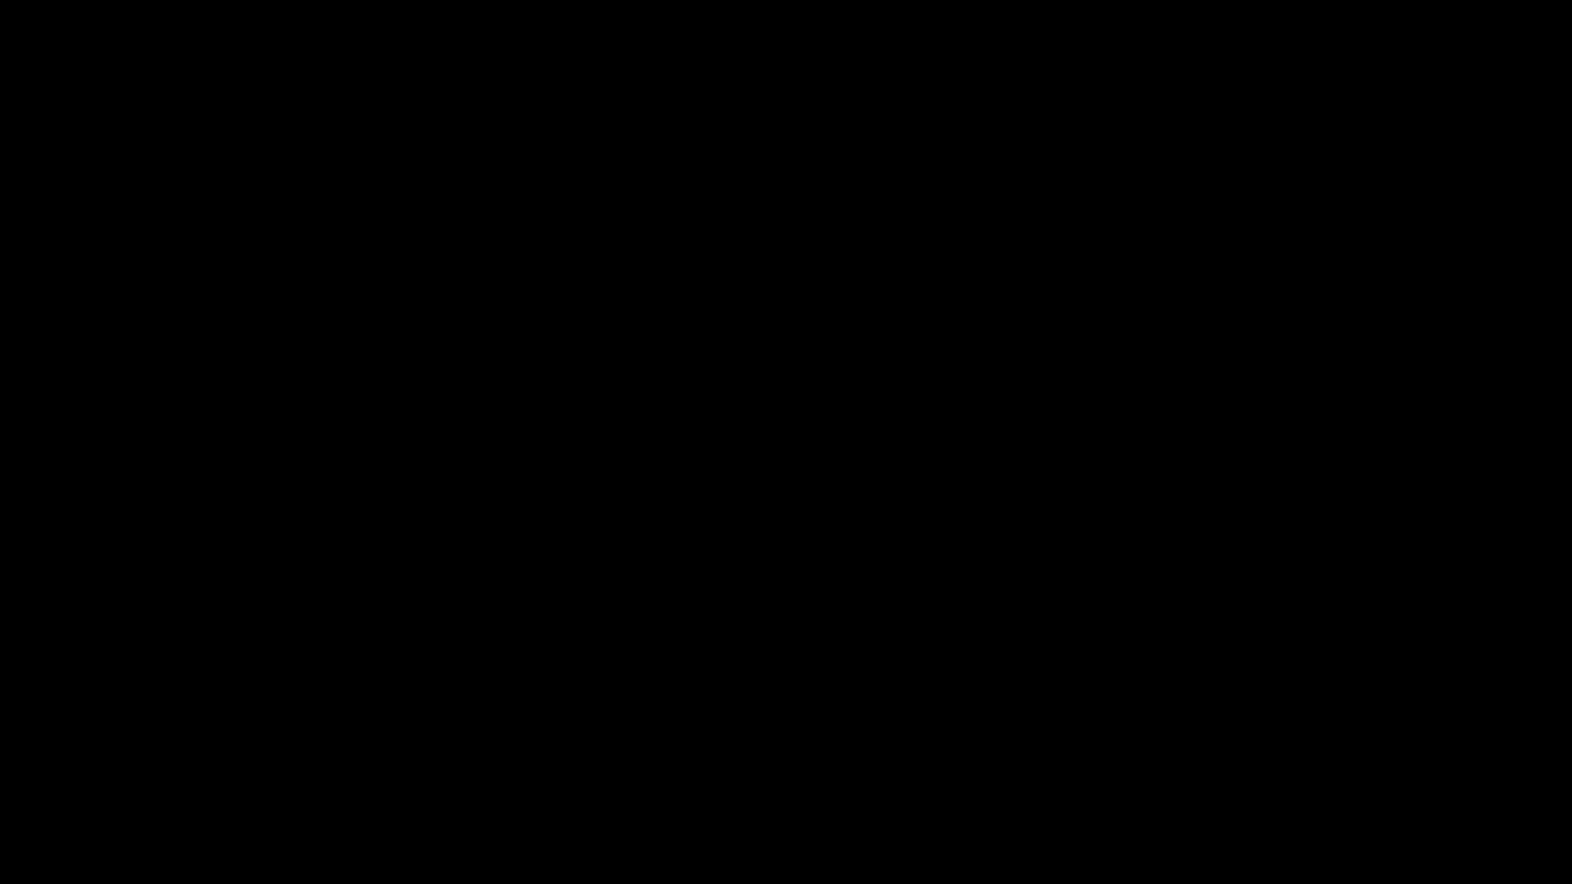